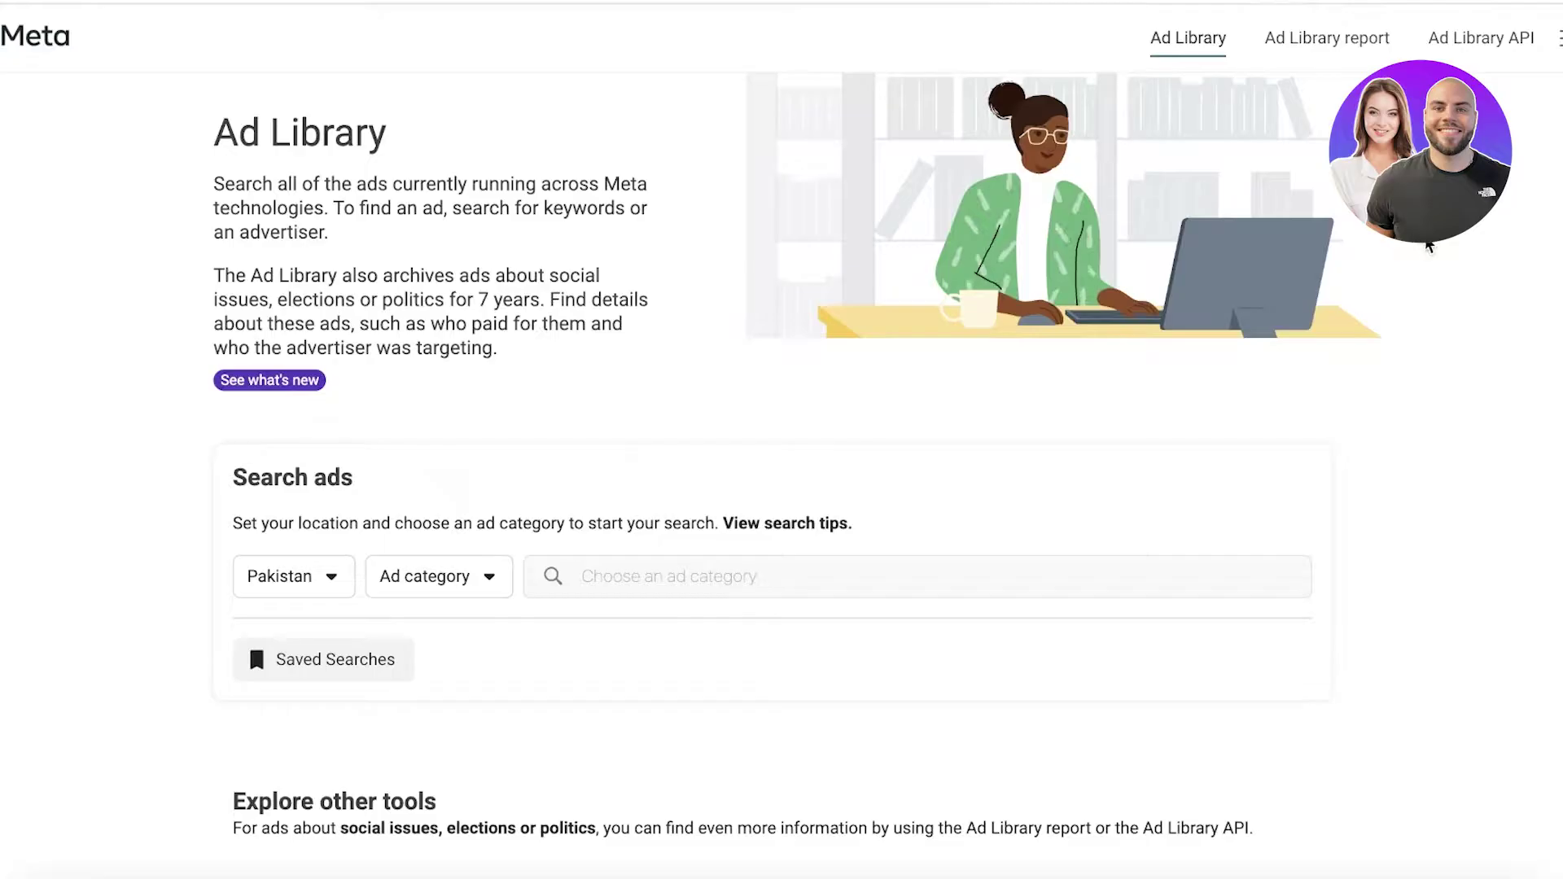
- Set the ad search location to All countries and the ad category to All ads
key("XF86AudioMute")
scroll(409, 269, "down", 1)
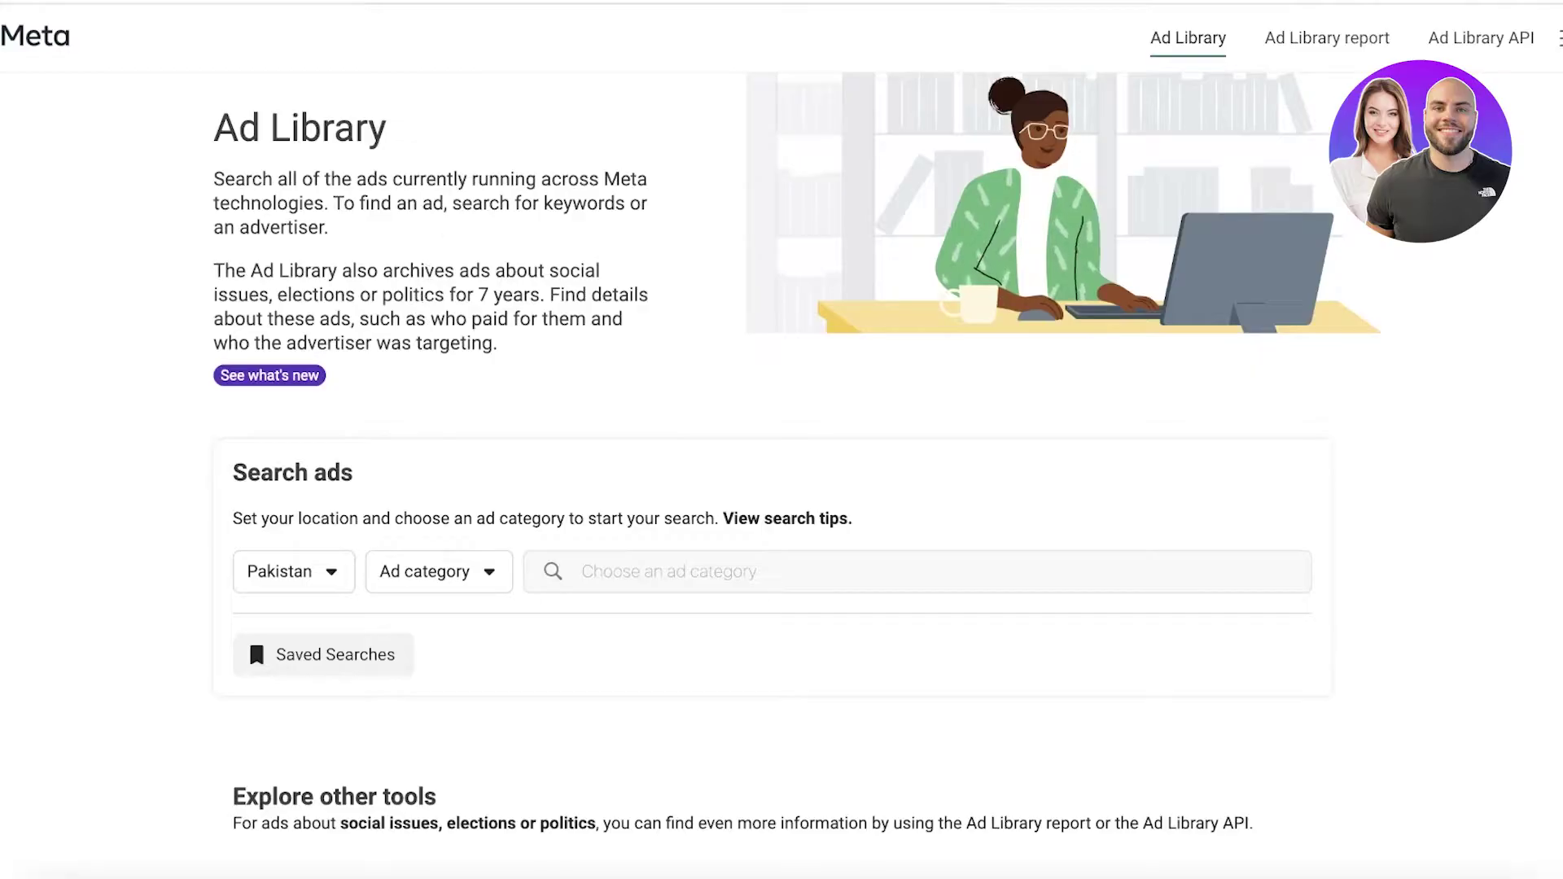
scroll(445, 355, "down", 1)
scroll(445, 356, "down", 3)
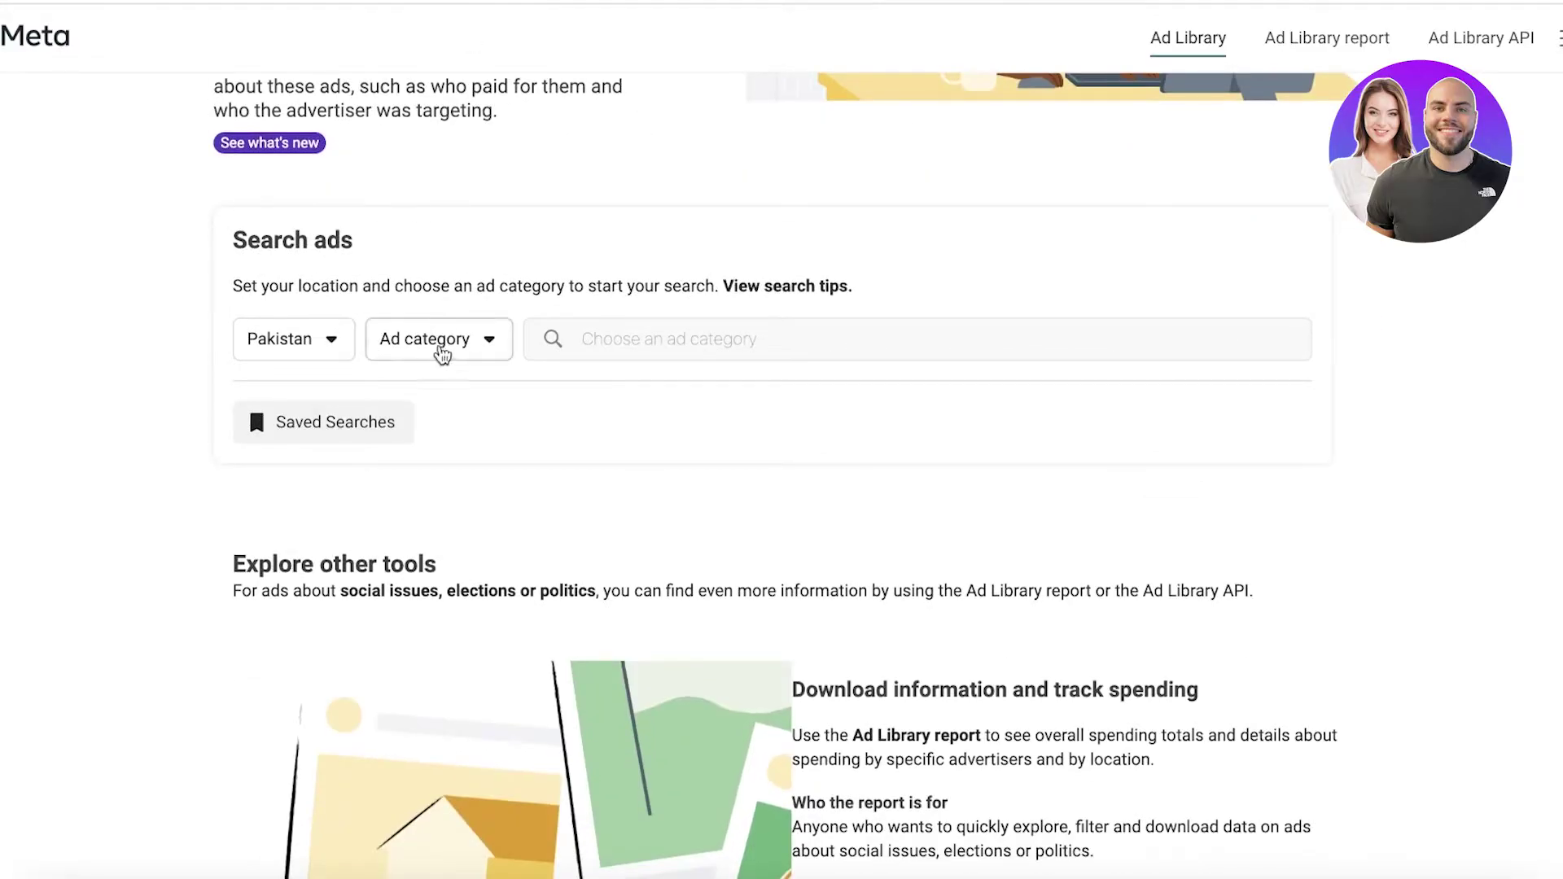
left_click(291, 345)
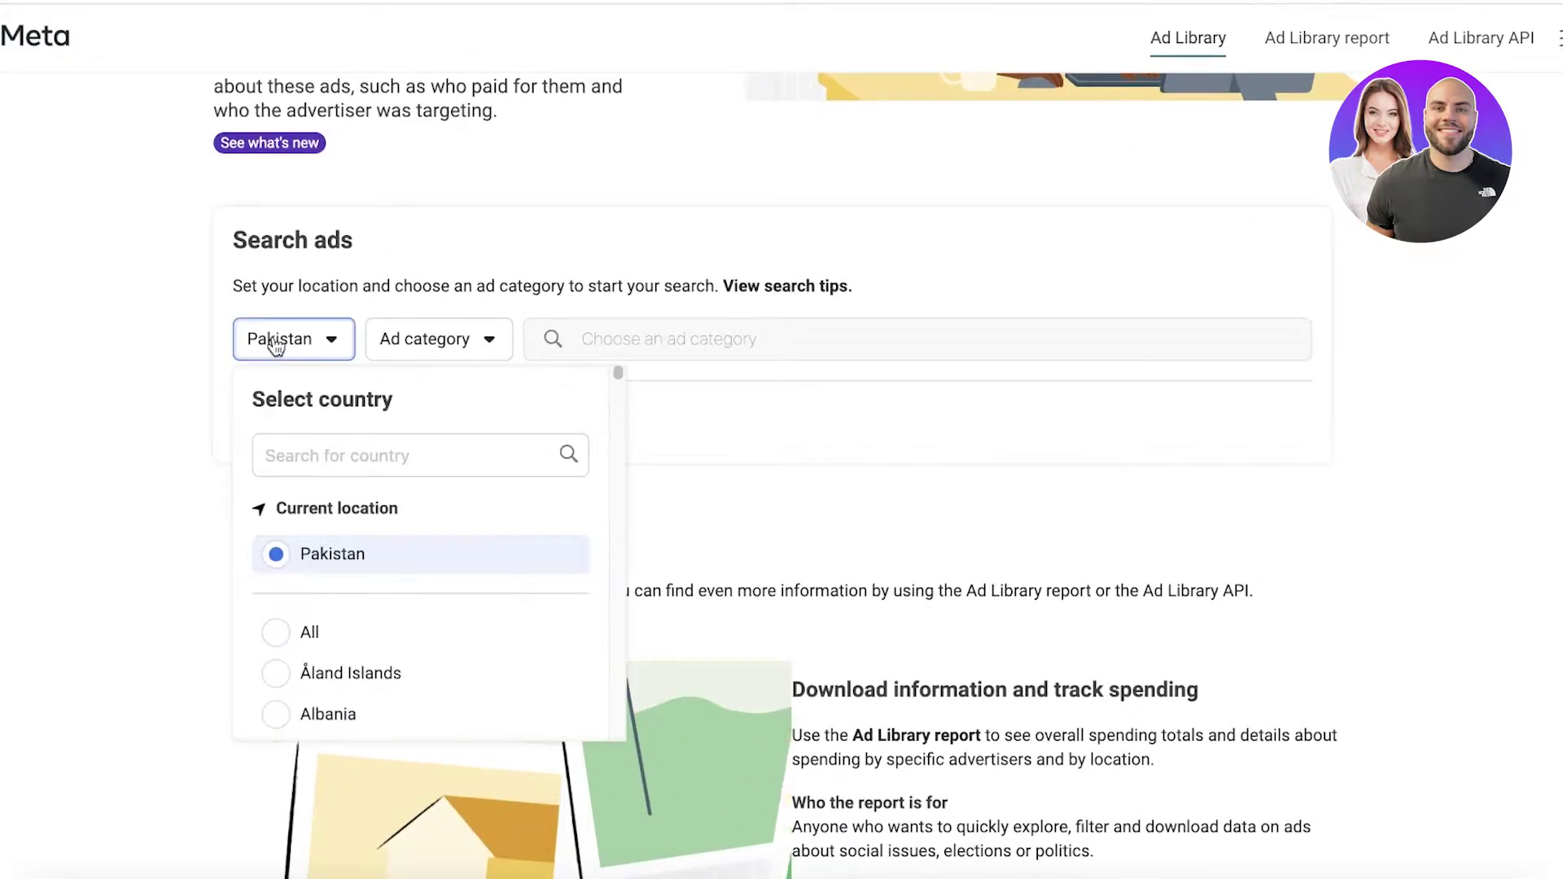
left_click(277, 630)
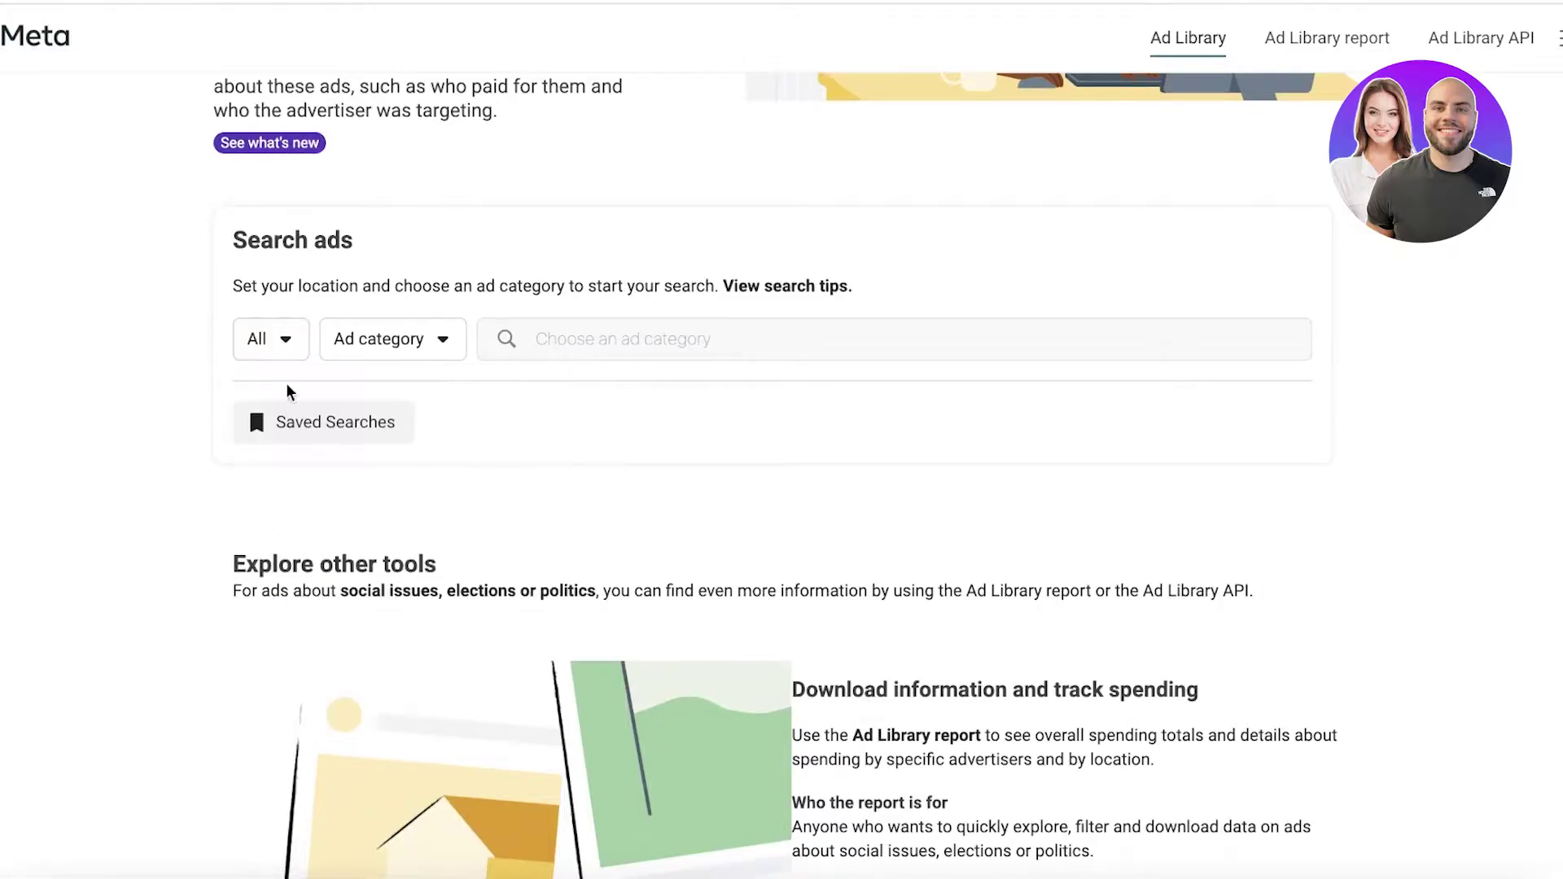
left_click(334, 346)
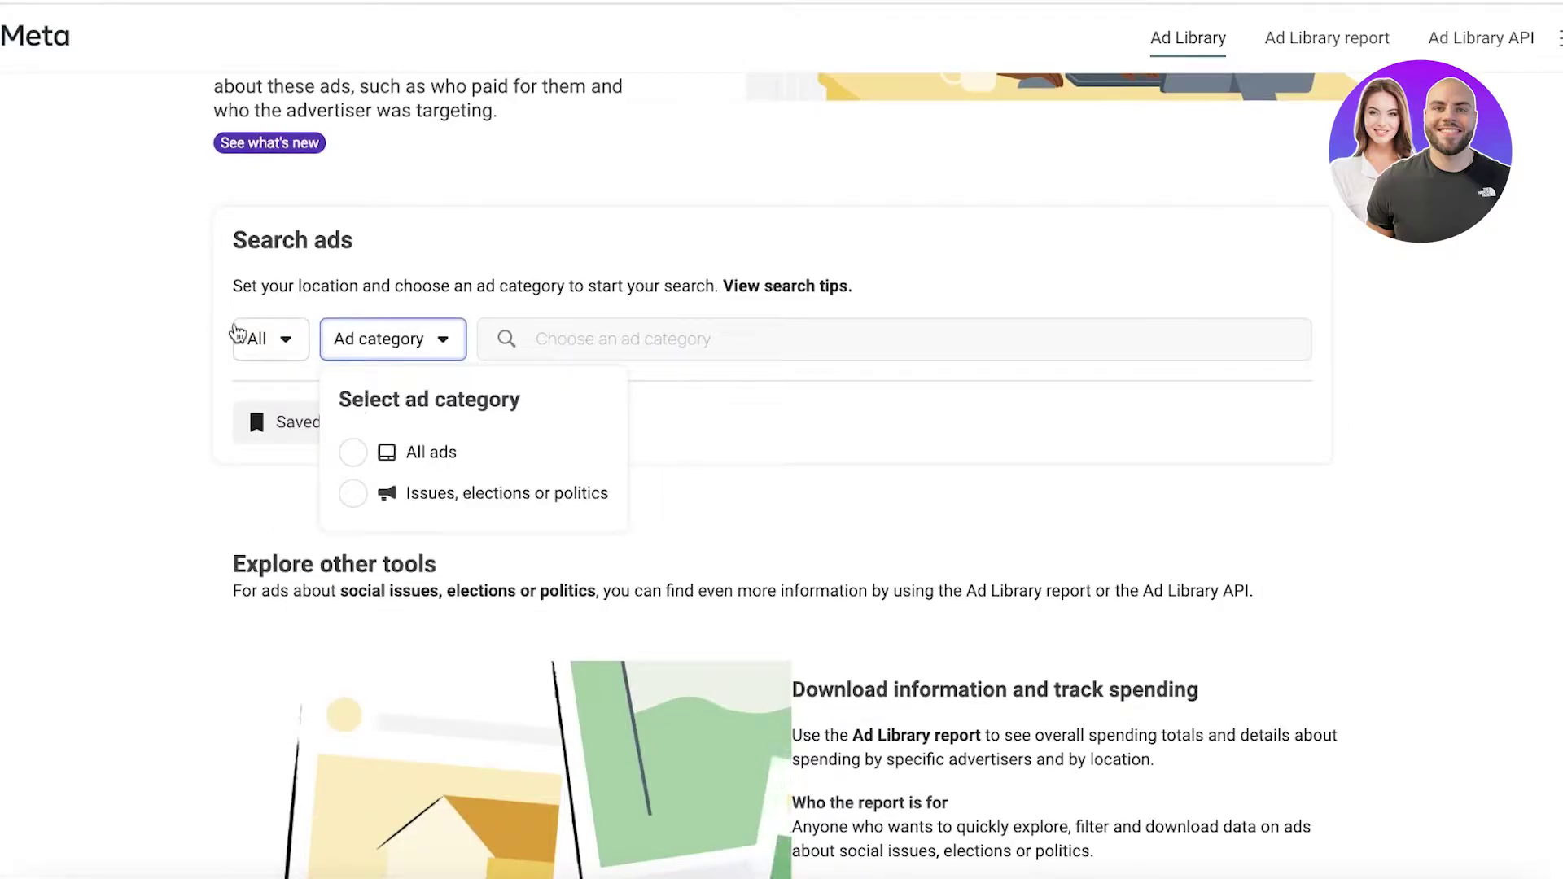
left_click(314, 350)
left_click(338, 339)
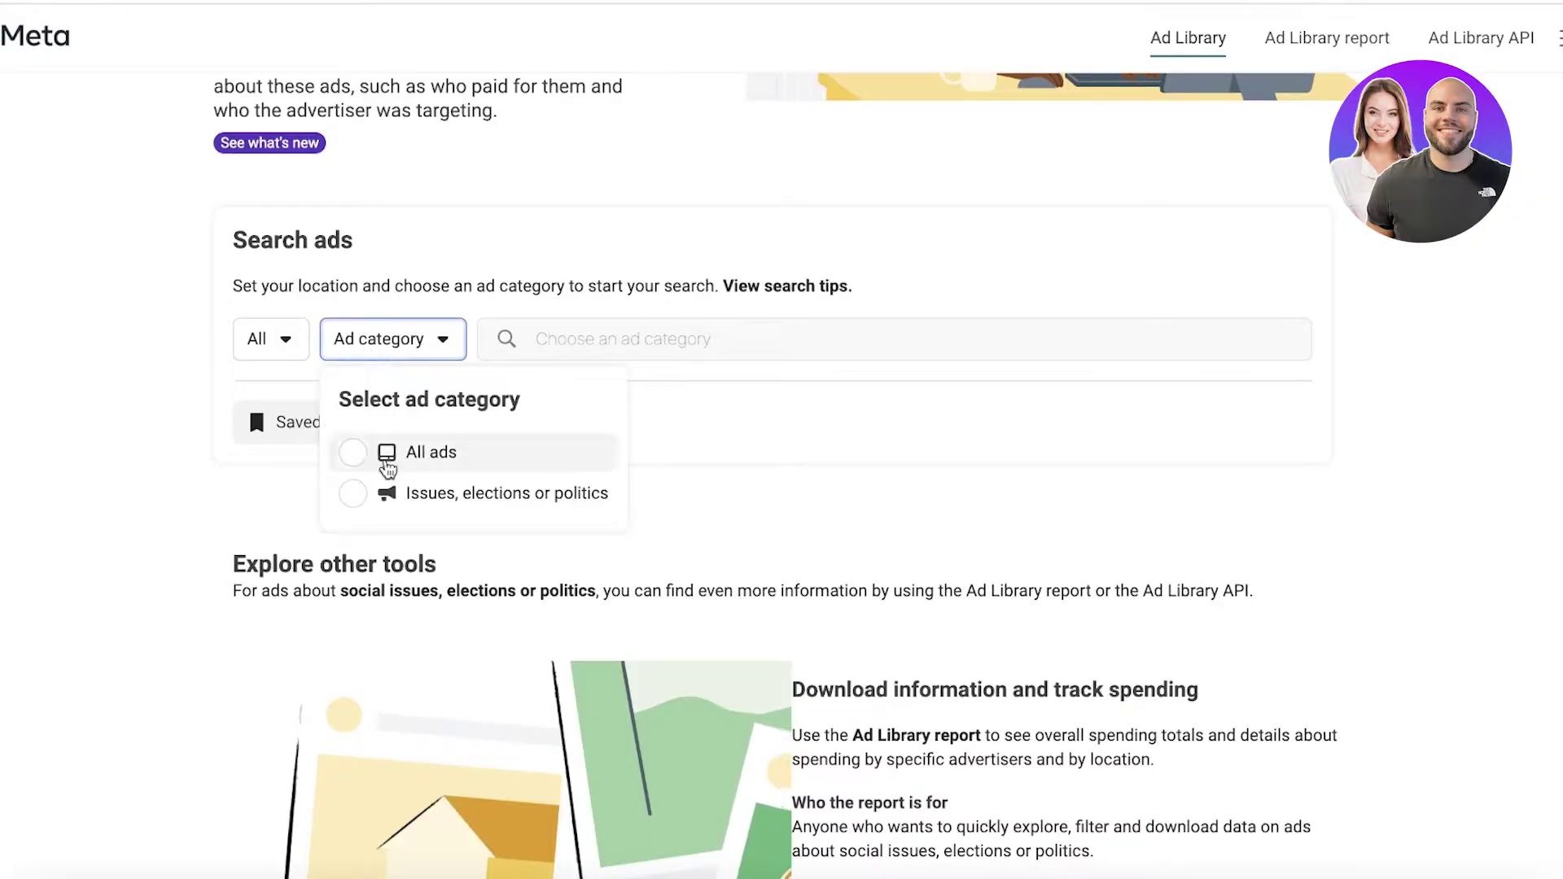
left_click(397, 457)
- Search the Ad Library for the keyword "weightloss"
left_click(603, 332)
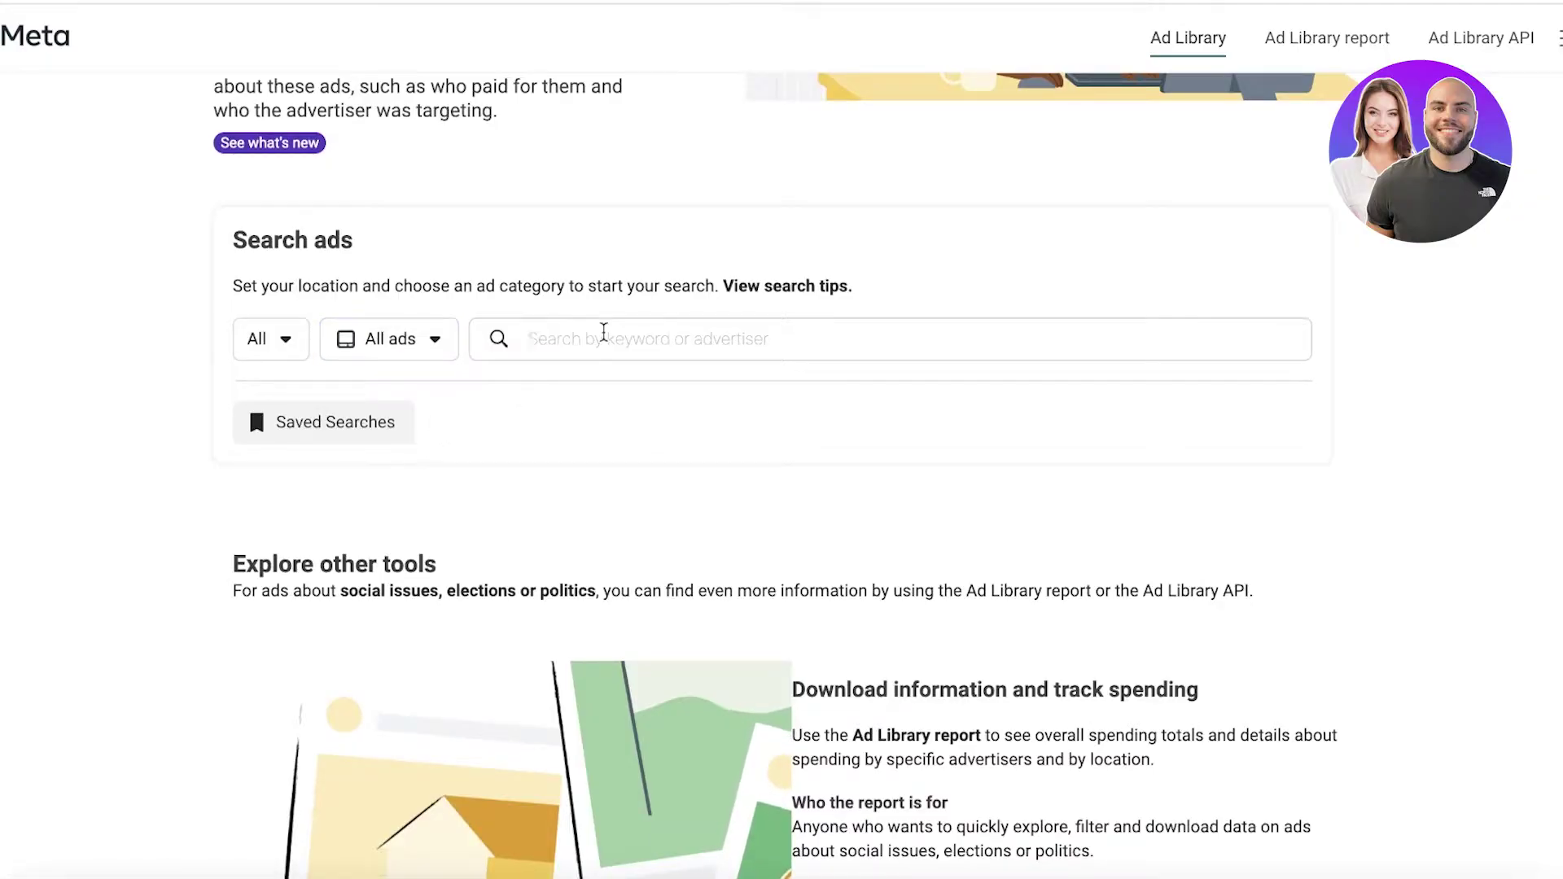
type("weightloss")
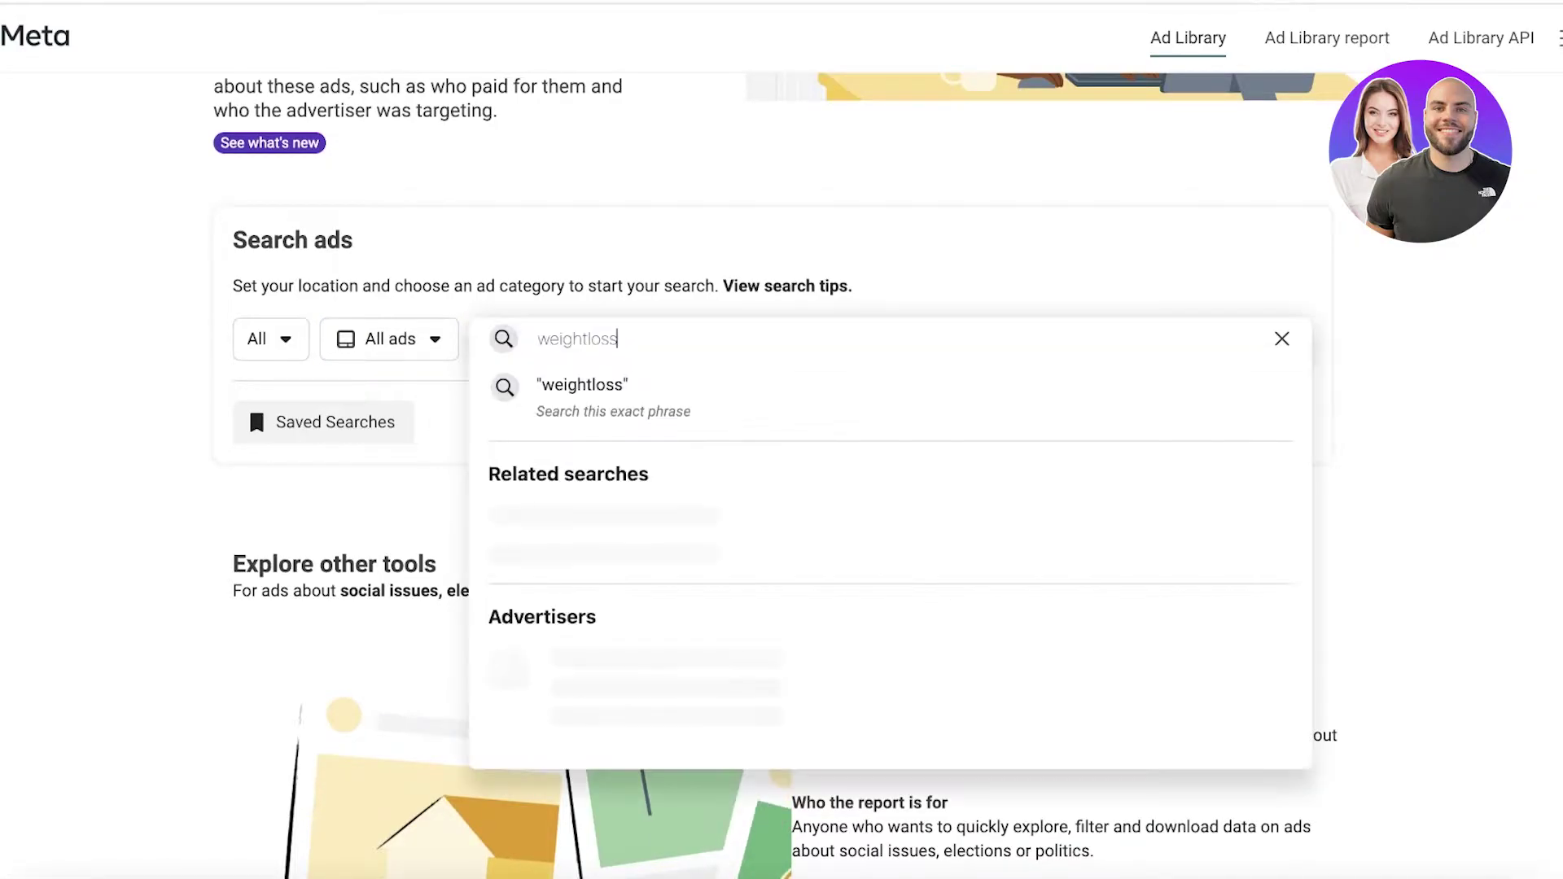
key("Return")
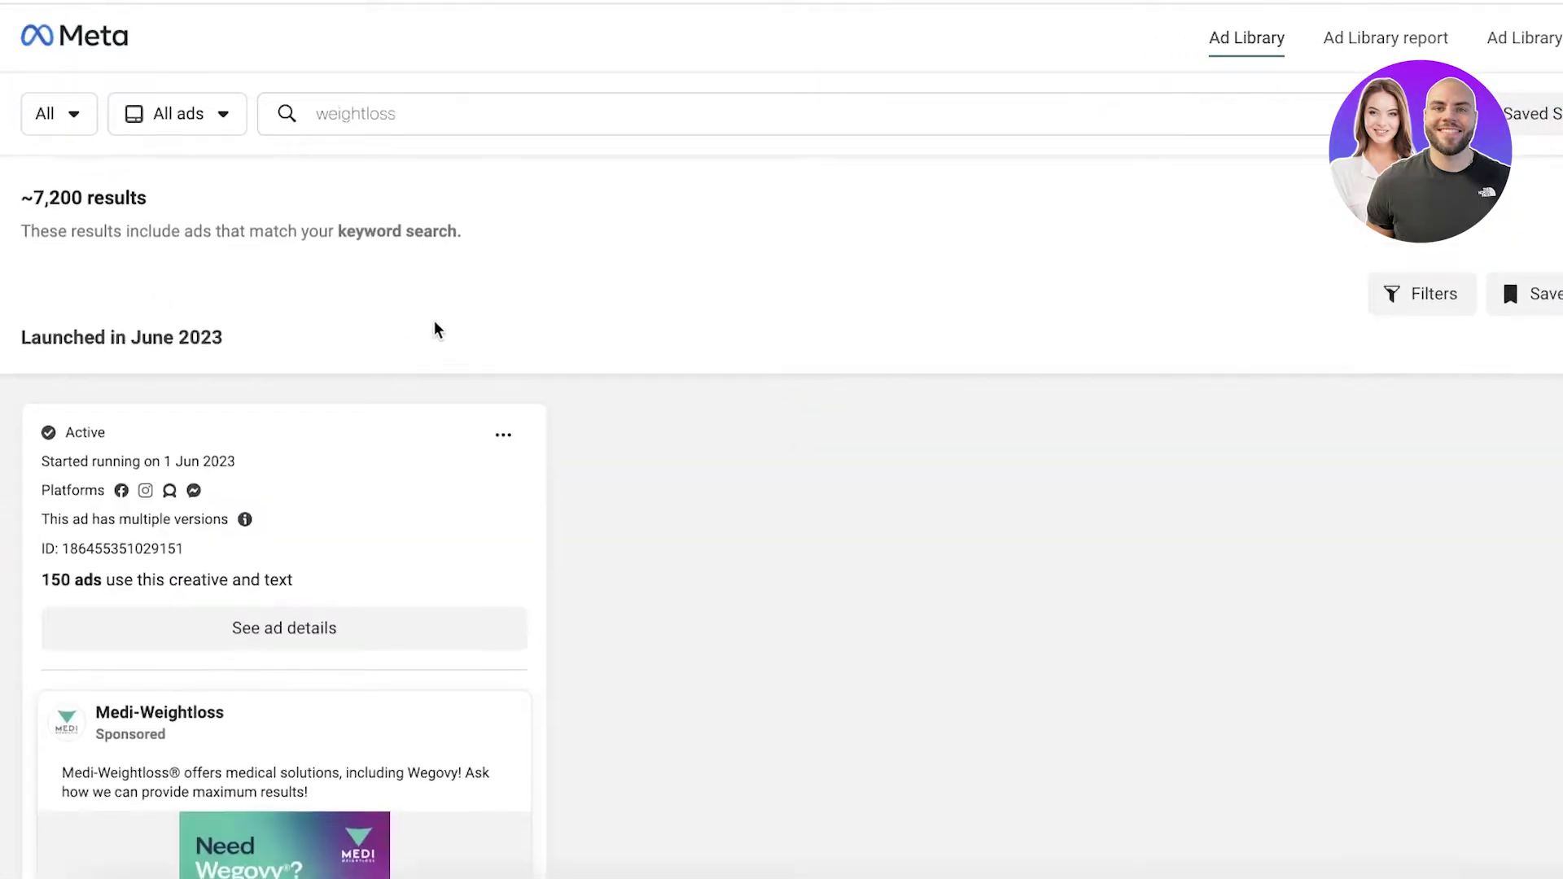
- Look through the weightloss ads launched in June 2023 and return to the start of the results
scroll(849, 311, "down", 3)
scroll(982, 447, "up", 3)
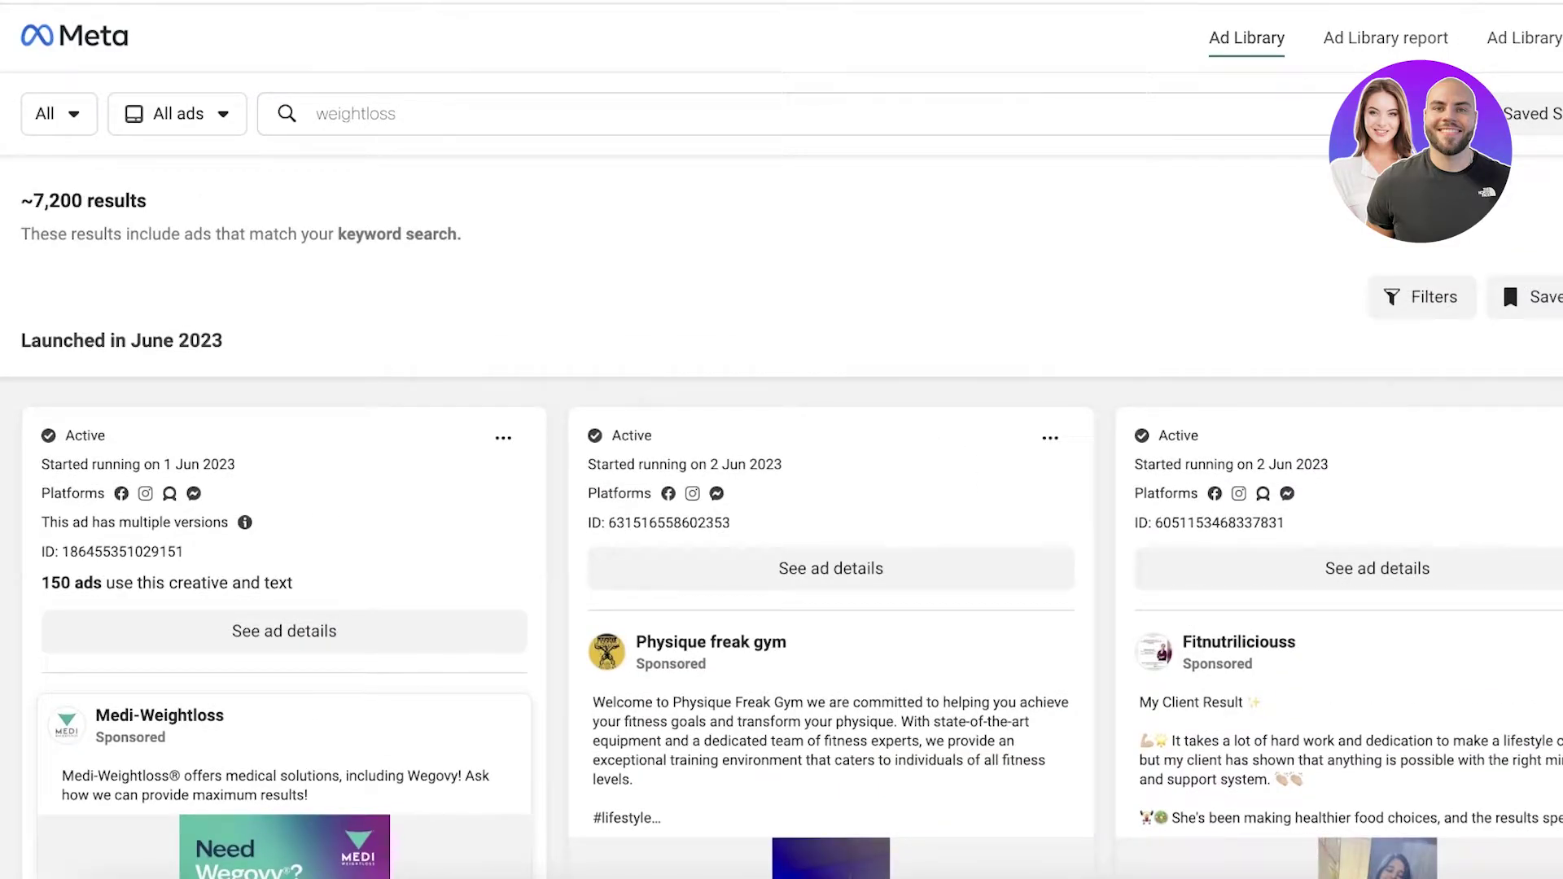
scroll(1082, 289, "down", 10)
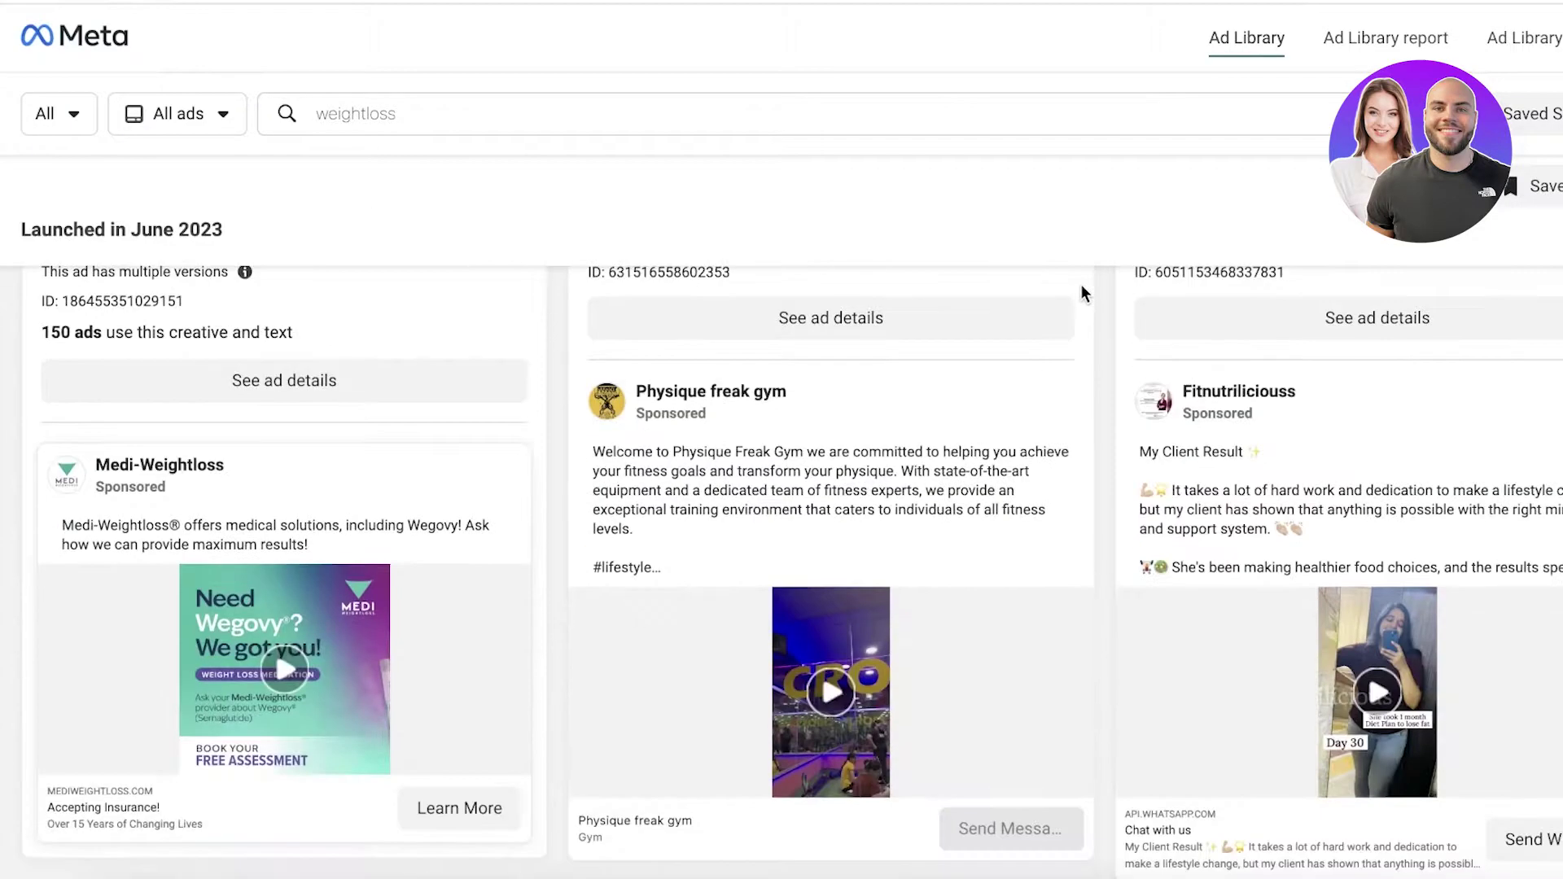
scroll(741, 334, "down", 10)
scroll(718, 360, "up", 7)
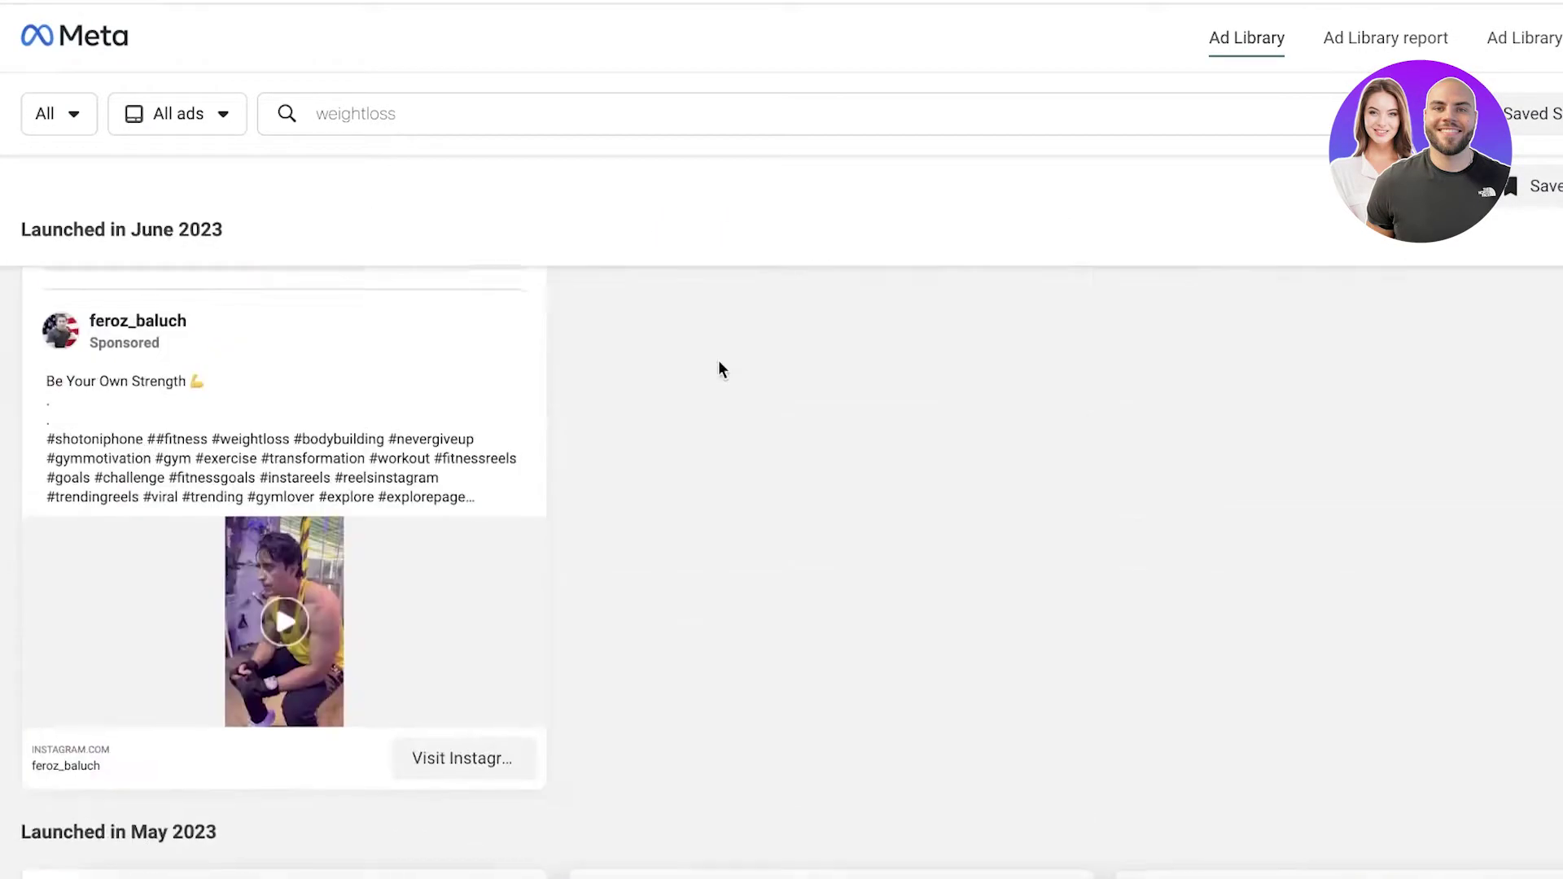
scroll(720, 360, "up", 7)
scroll(720, 369, "up", 5)
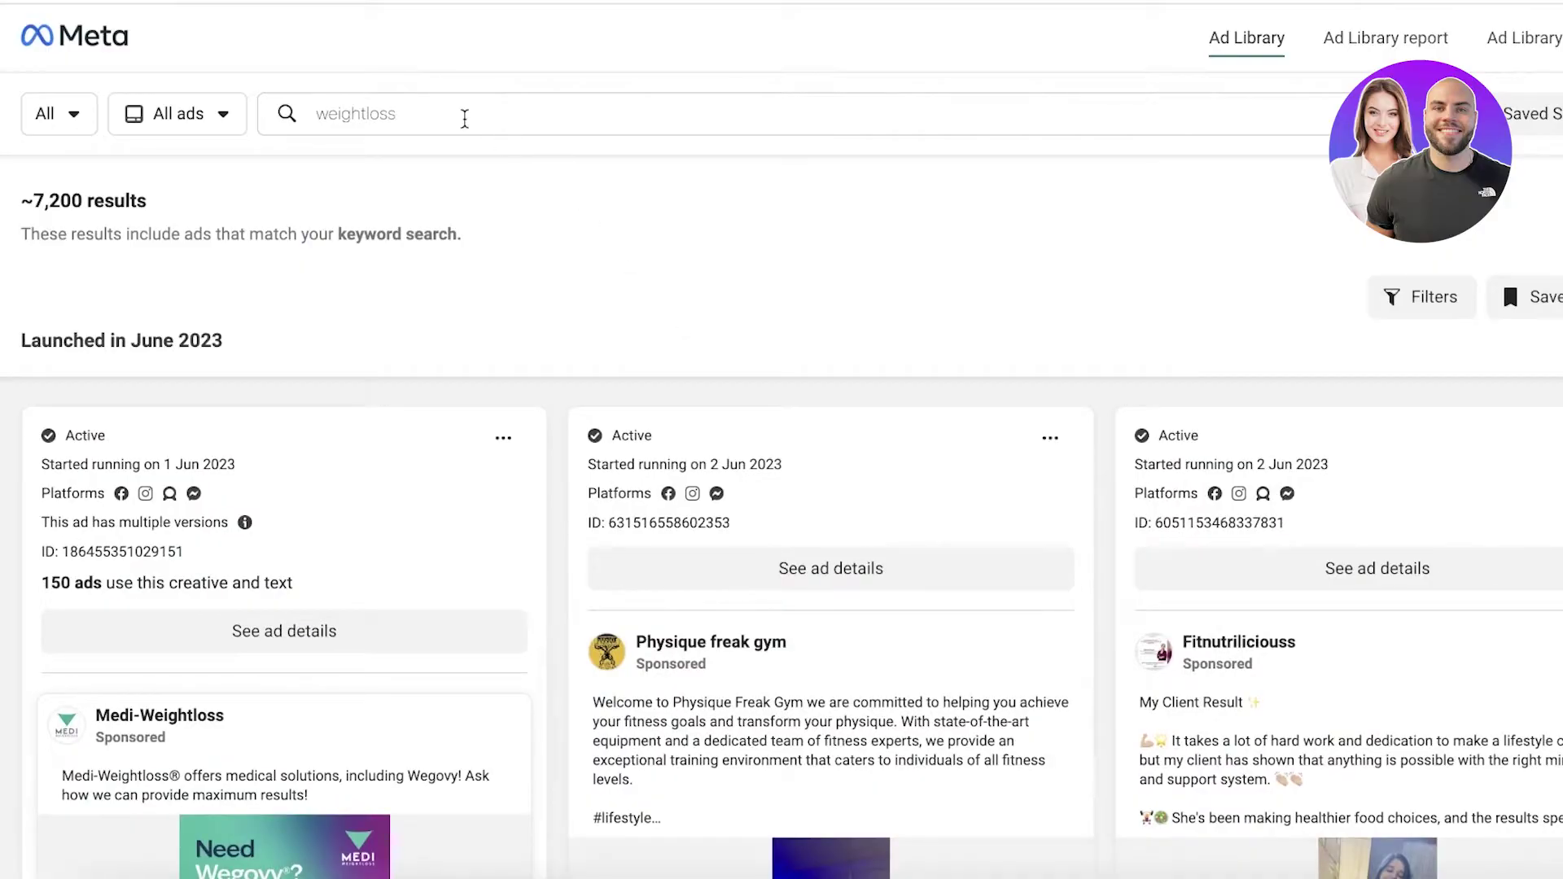
- Replace the search keyword with "khaadi" and look through the ads found for that brand
left_click(336, 122)
double_click(338, 122)
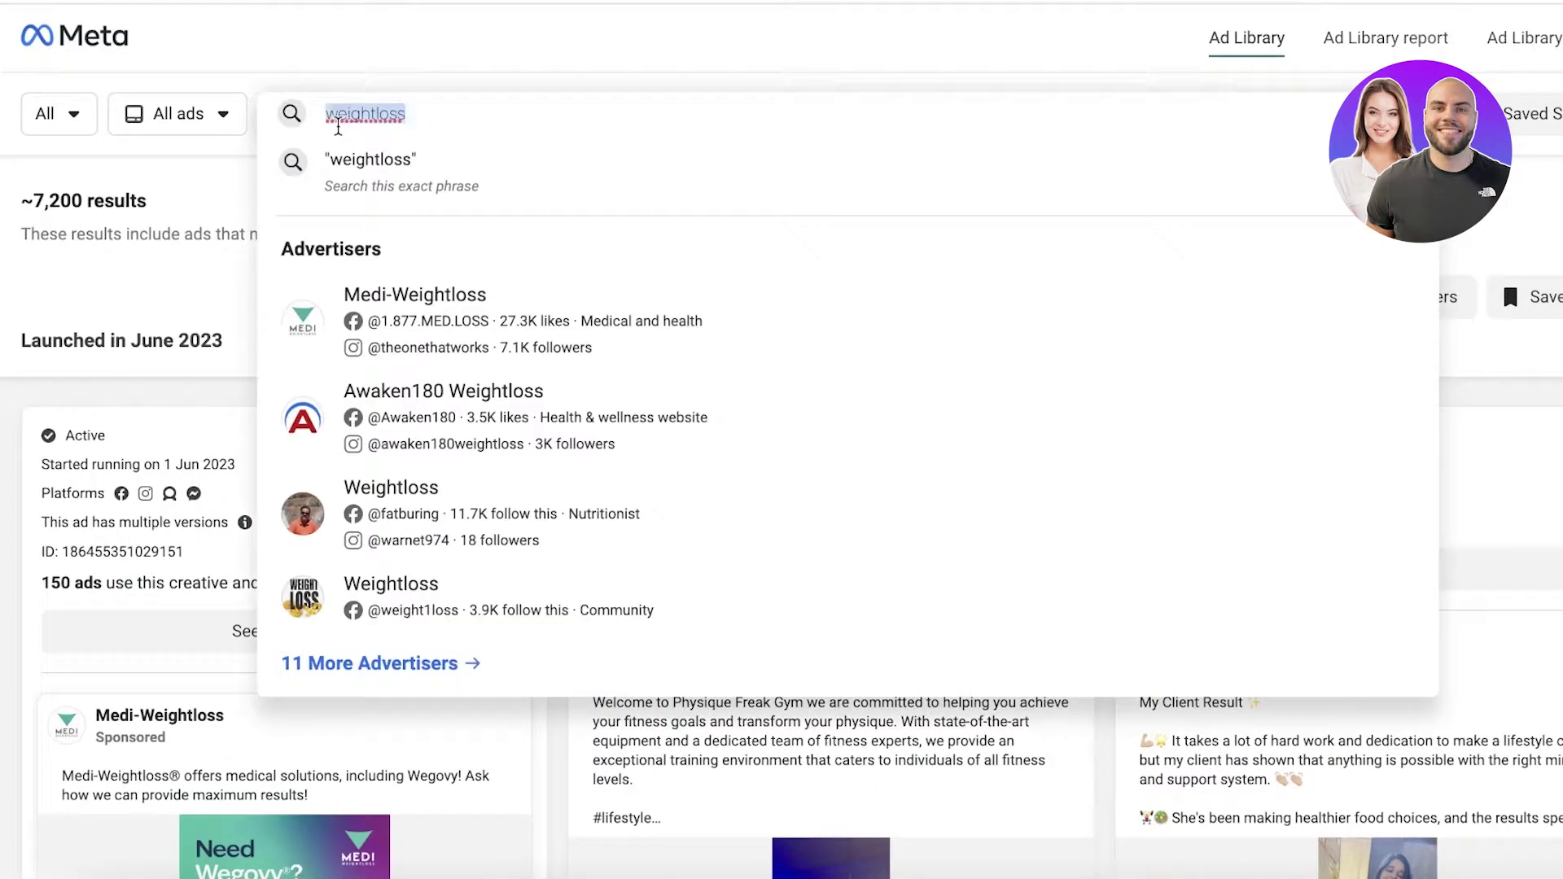
type("khaadi")
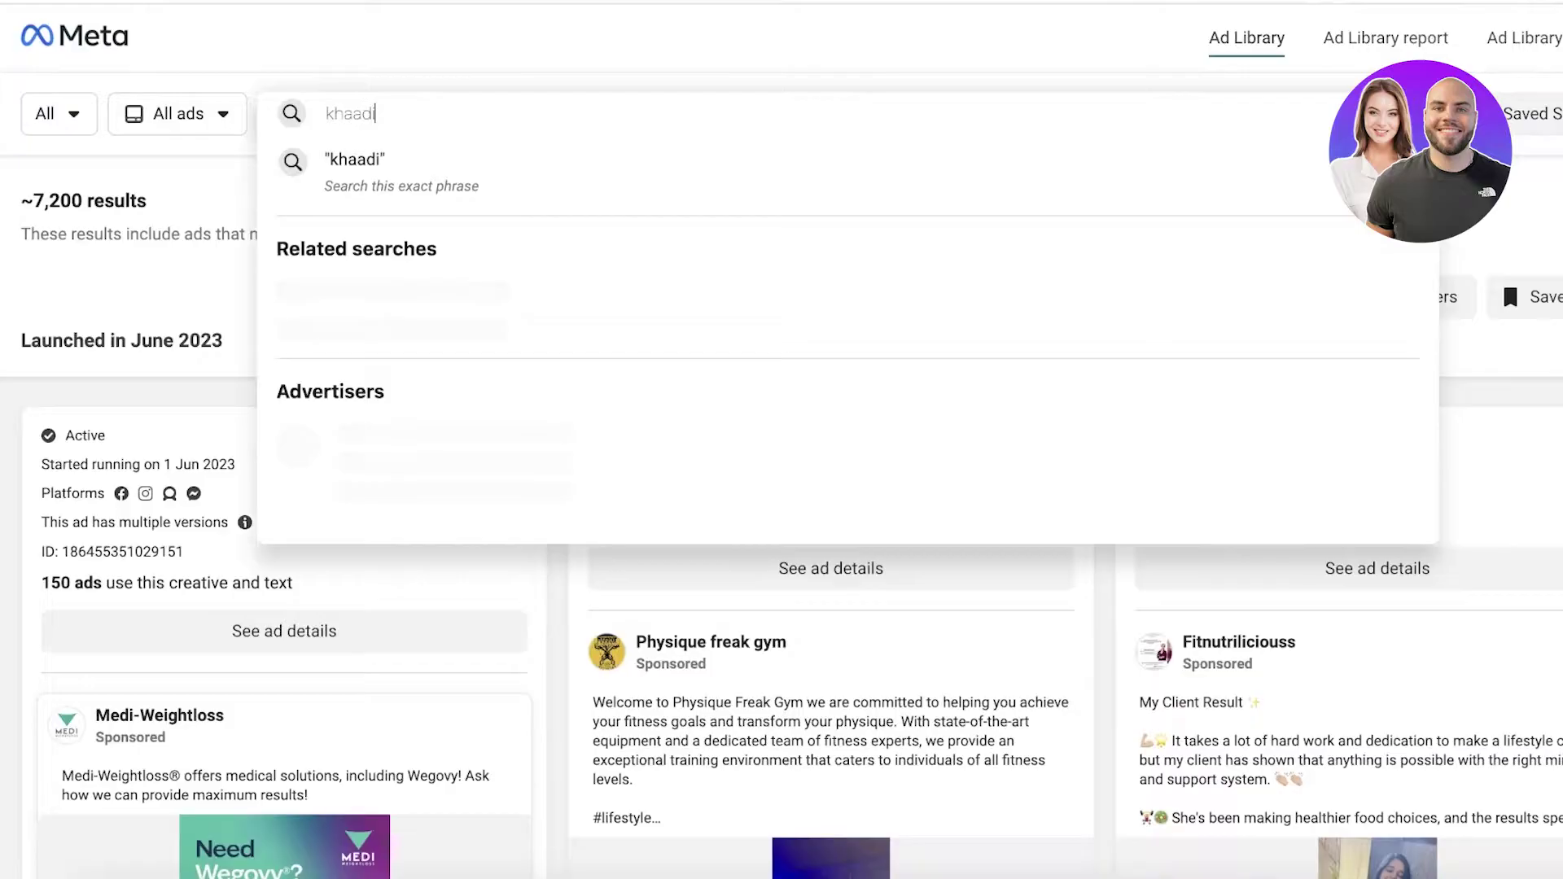
key("Return")
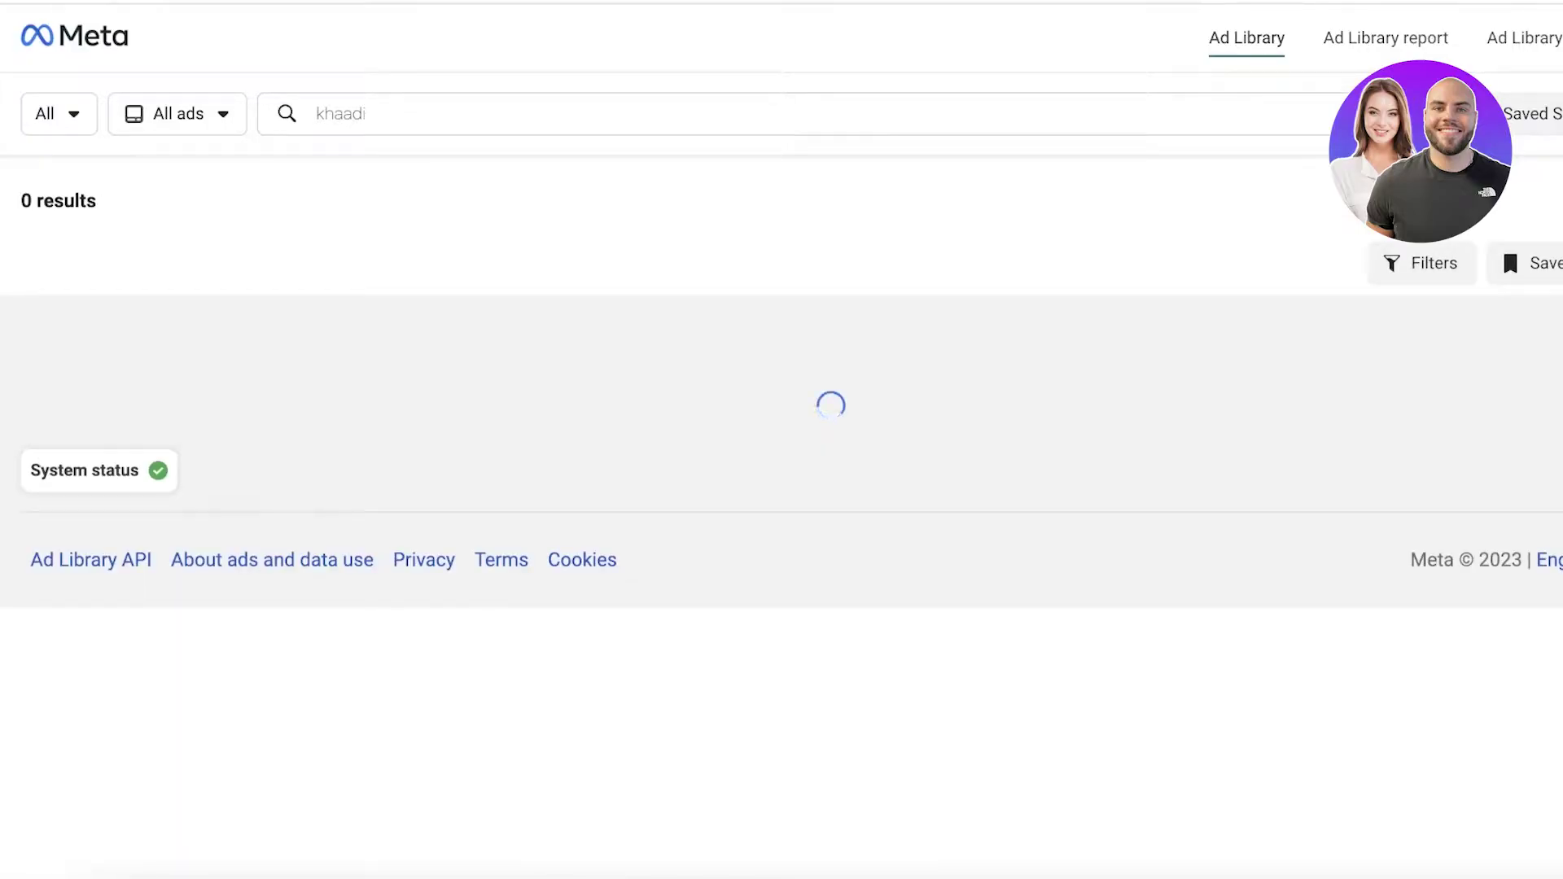
scroll(363, 310, "down", 5)
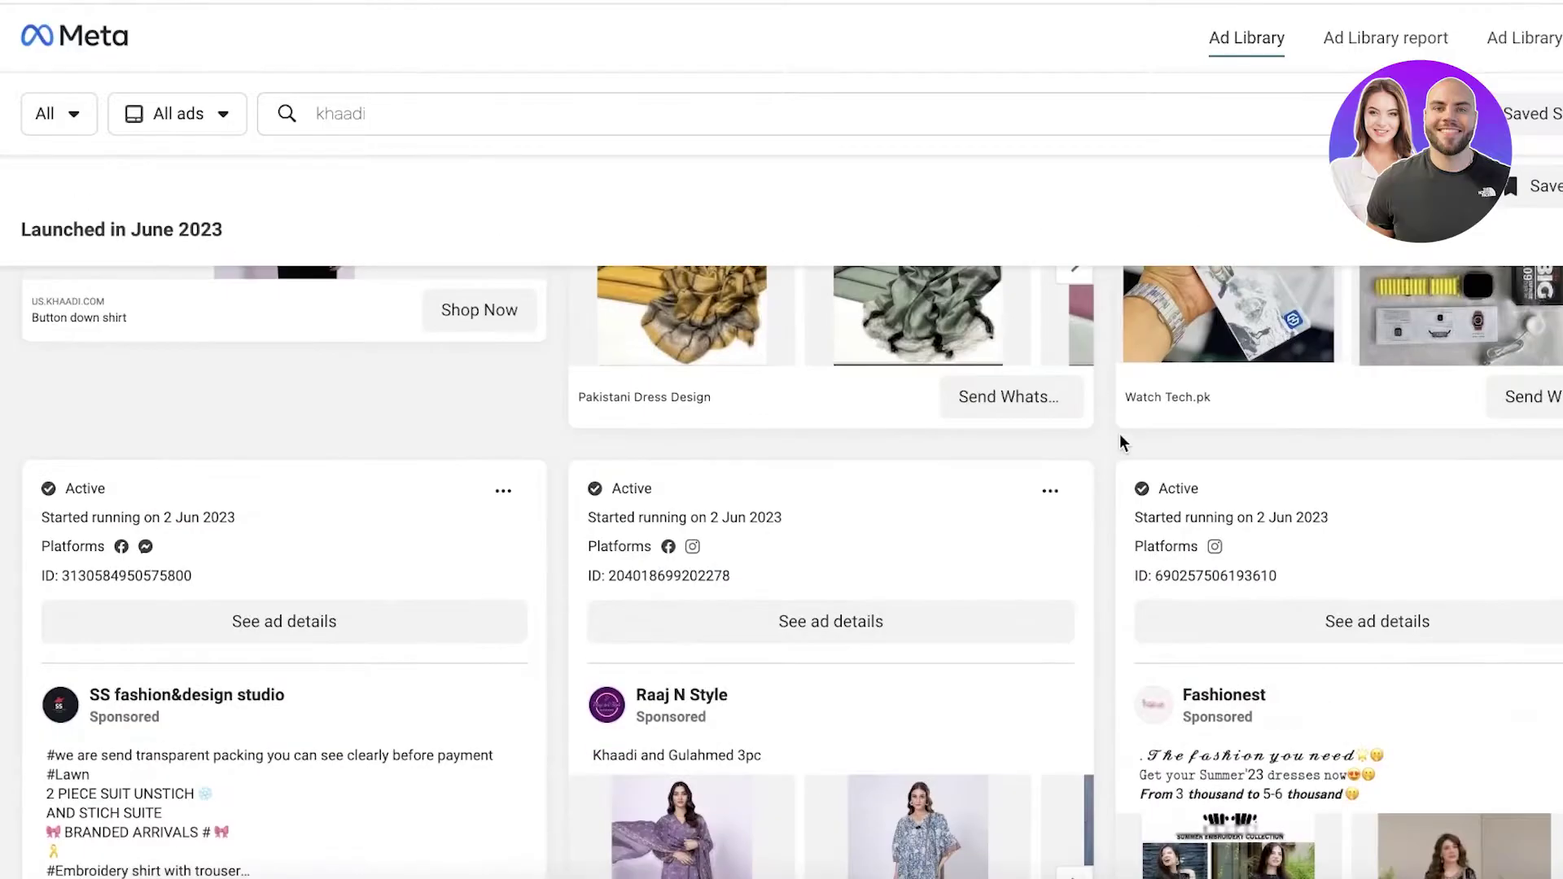
scroll(1121, 433, "down", 5)
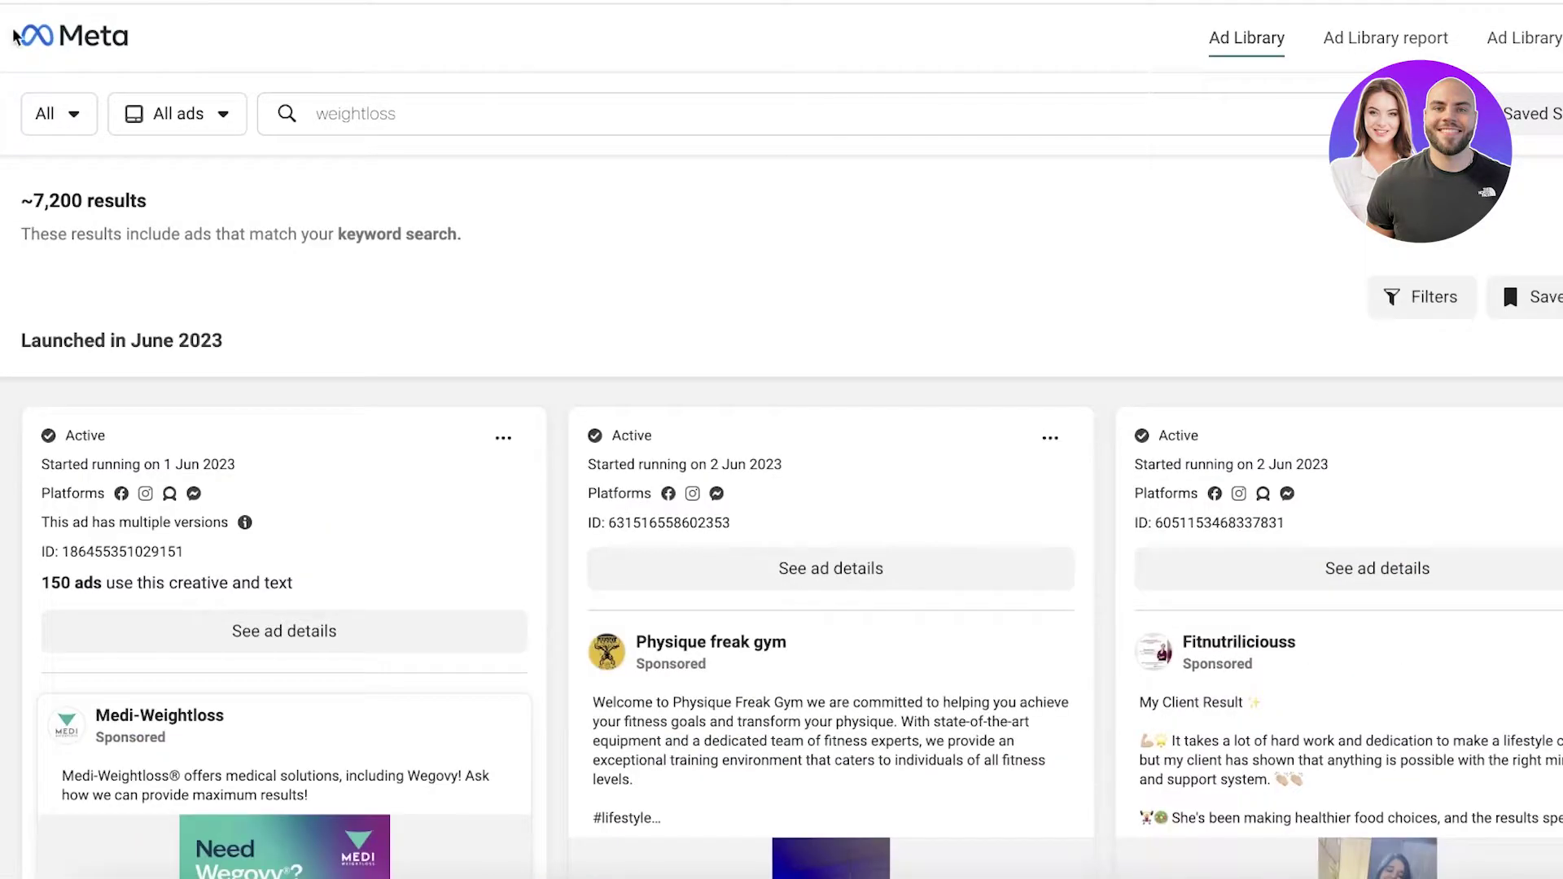
- Examine the start dates, platforms, texts and creatives of the June 2023 ads in the weightloss results
scroll(454, 307, "down", 7)
scroll(454, 307, "up", 5)
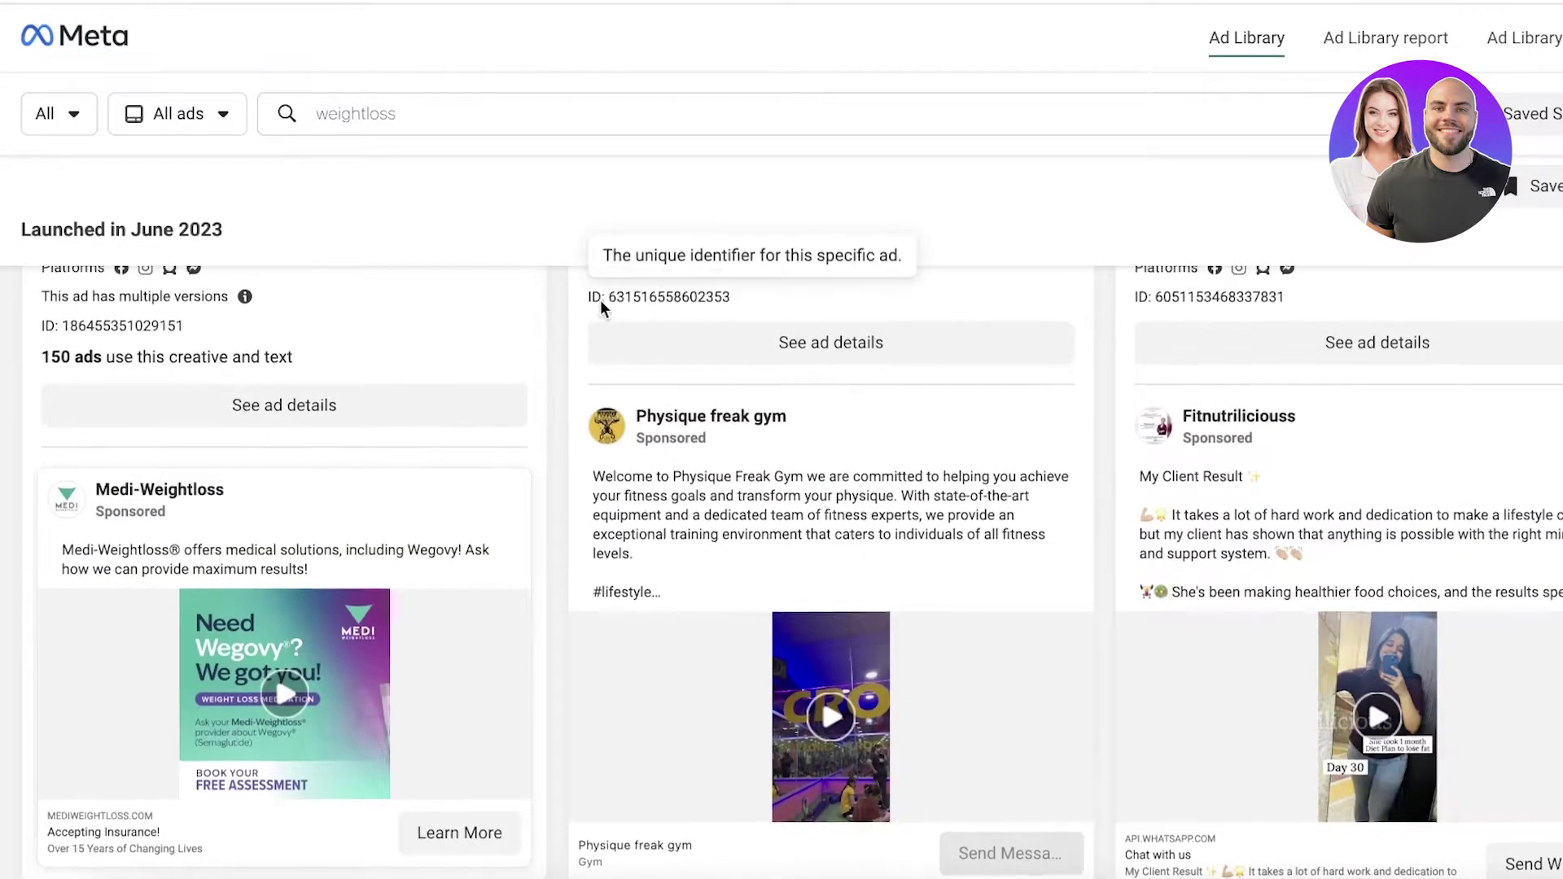
scroll(601, 305, "up", 3)
scroll(601, 305, "down", 5)
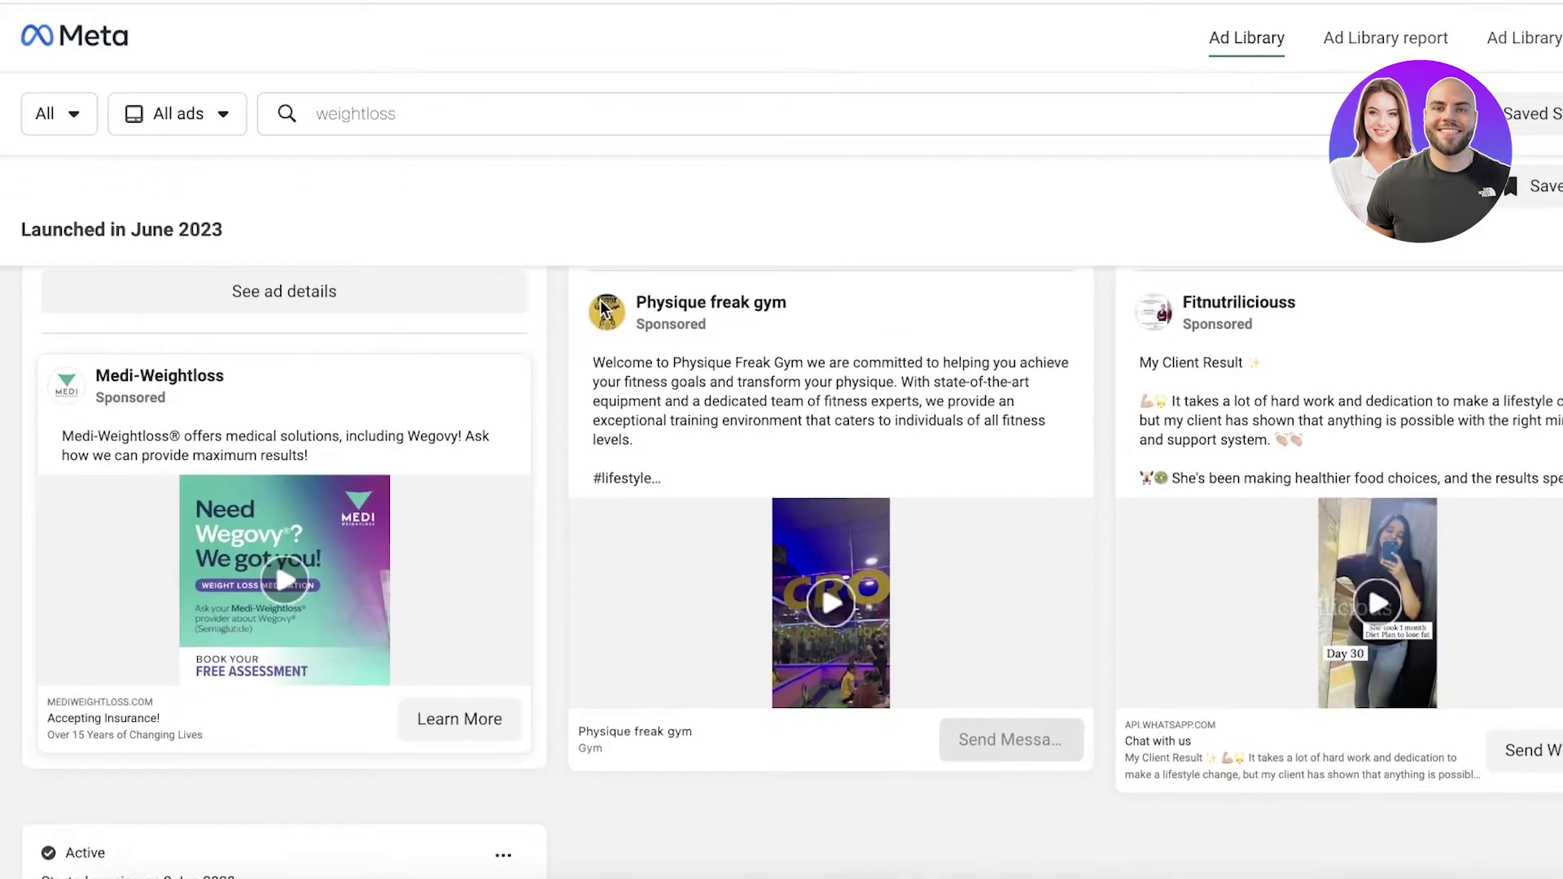
scroll(602, 308, "down", 8)
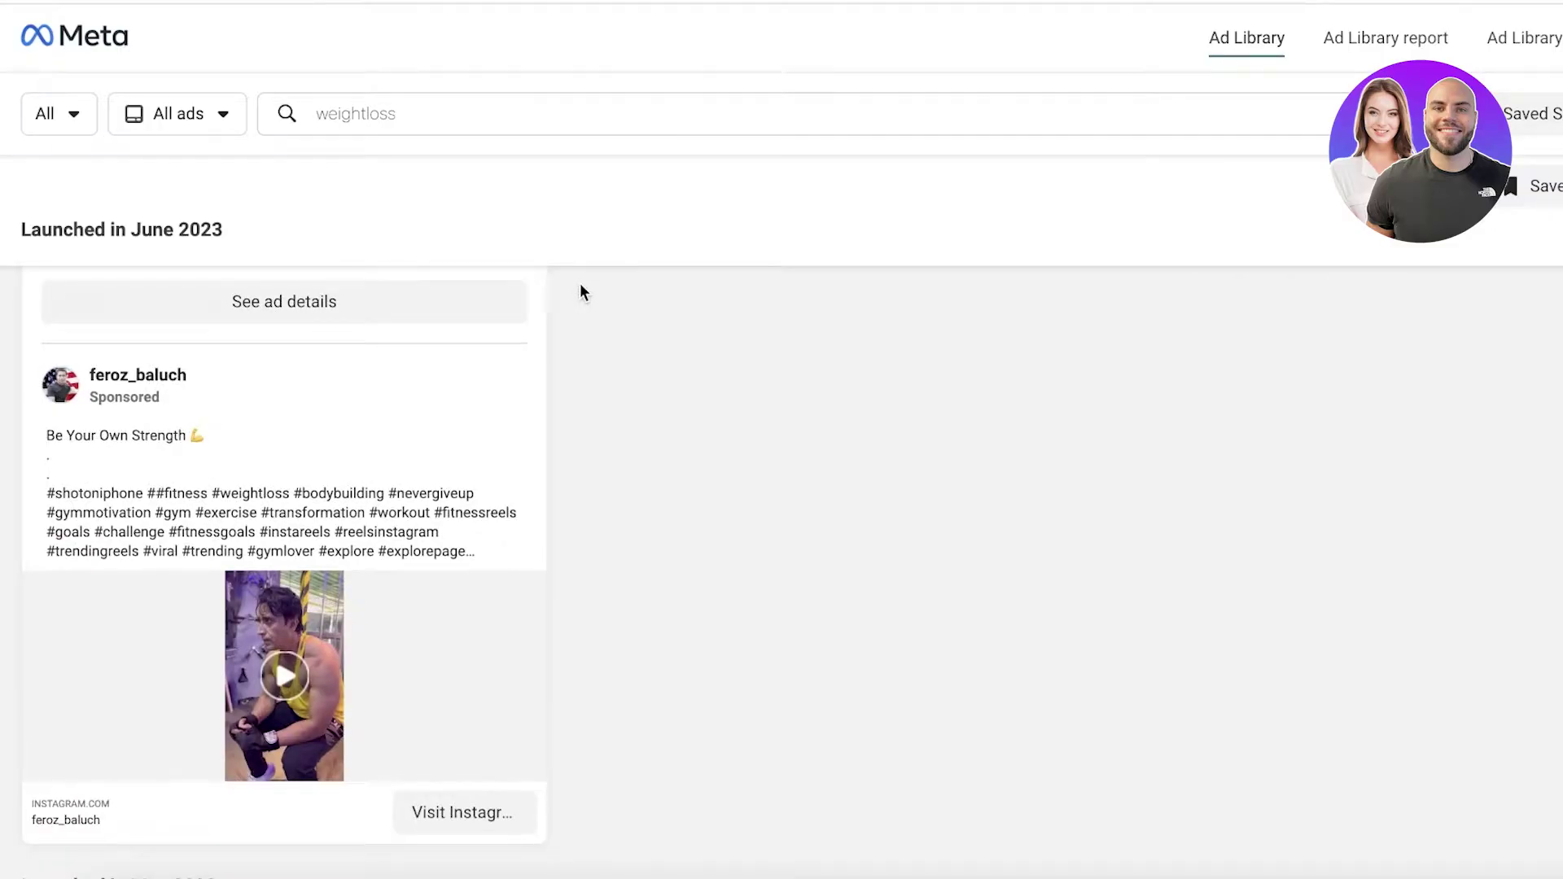
scroll(581, 291, "up", 8)
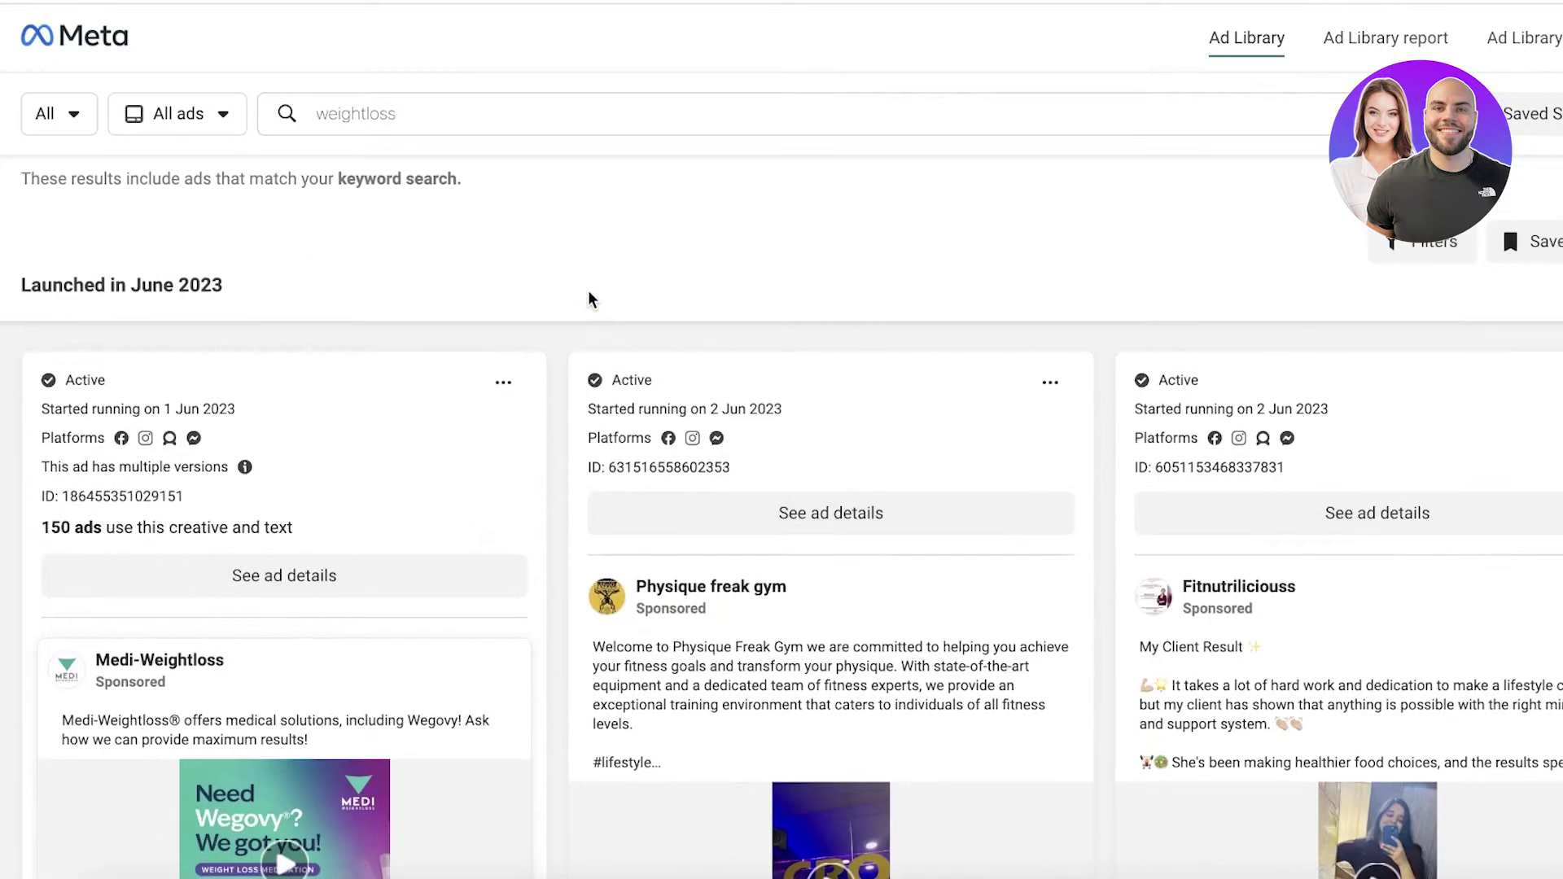
scroll(982, 466, "down", 4)
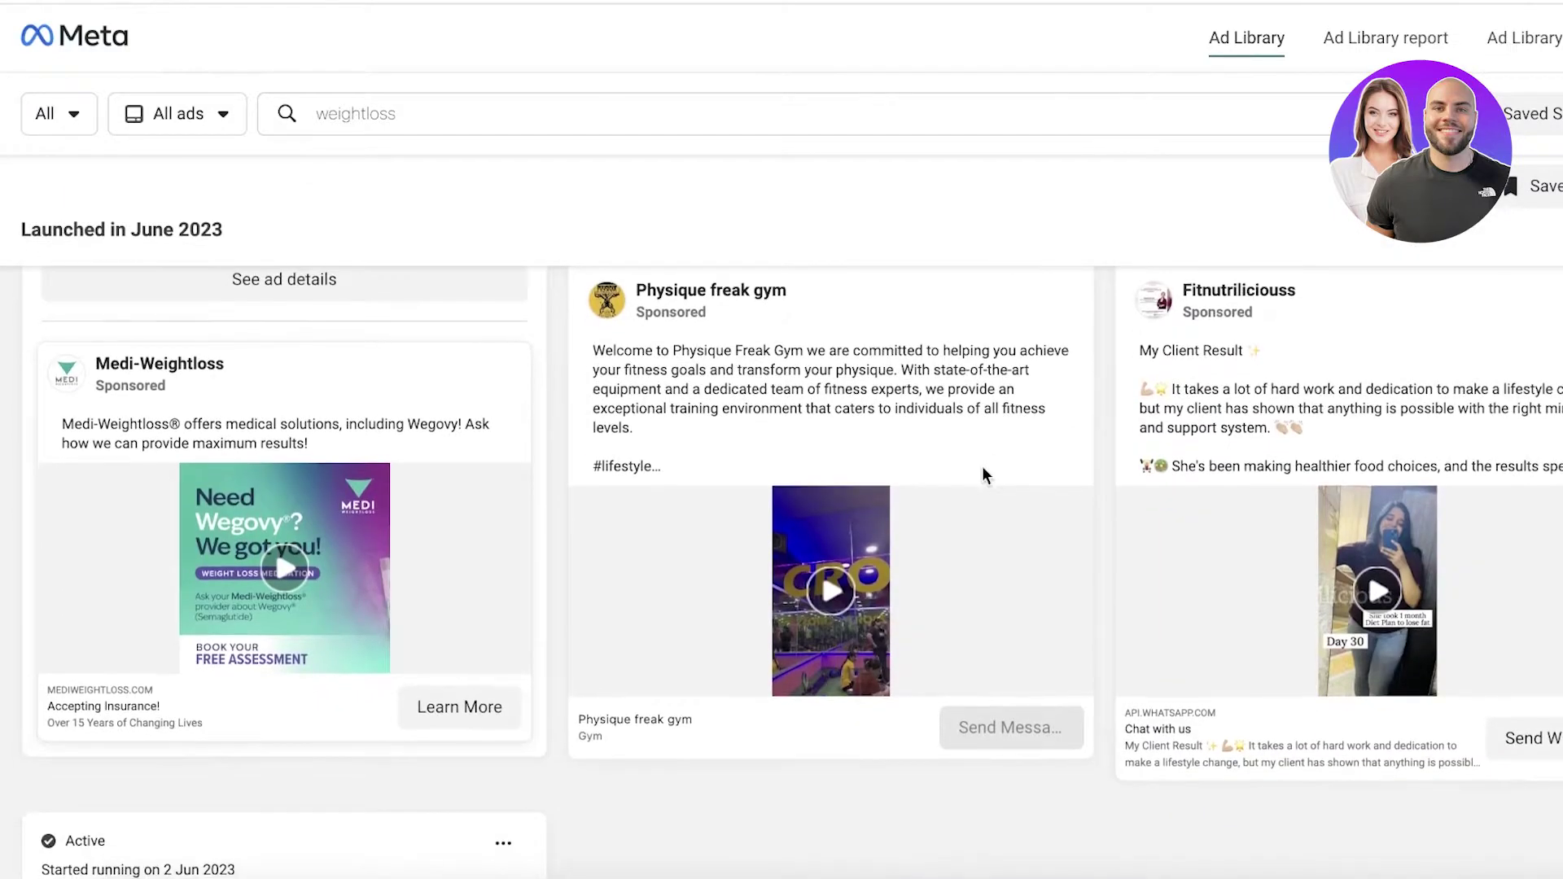
scroll(981, 465, "up", 4)
- Play the Losing 100 Podcast video ad "Wishing weightloss was easier?" among the ads launched in May 2023
scroll(945, 448, "down", 10)
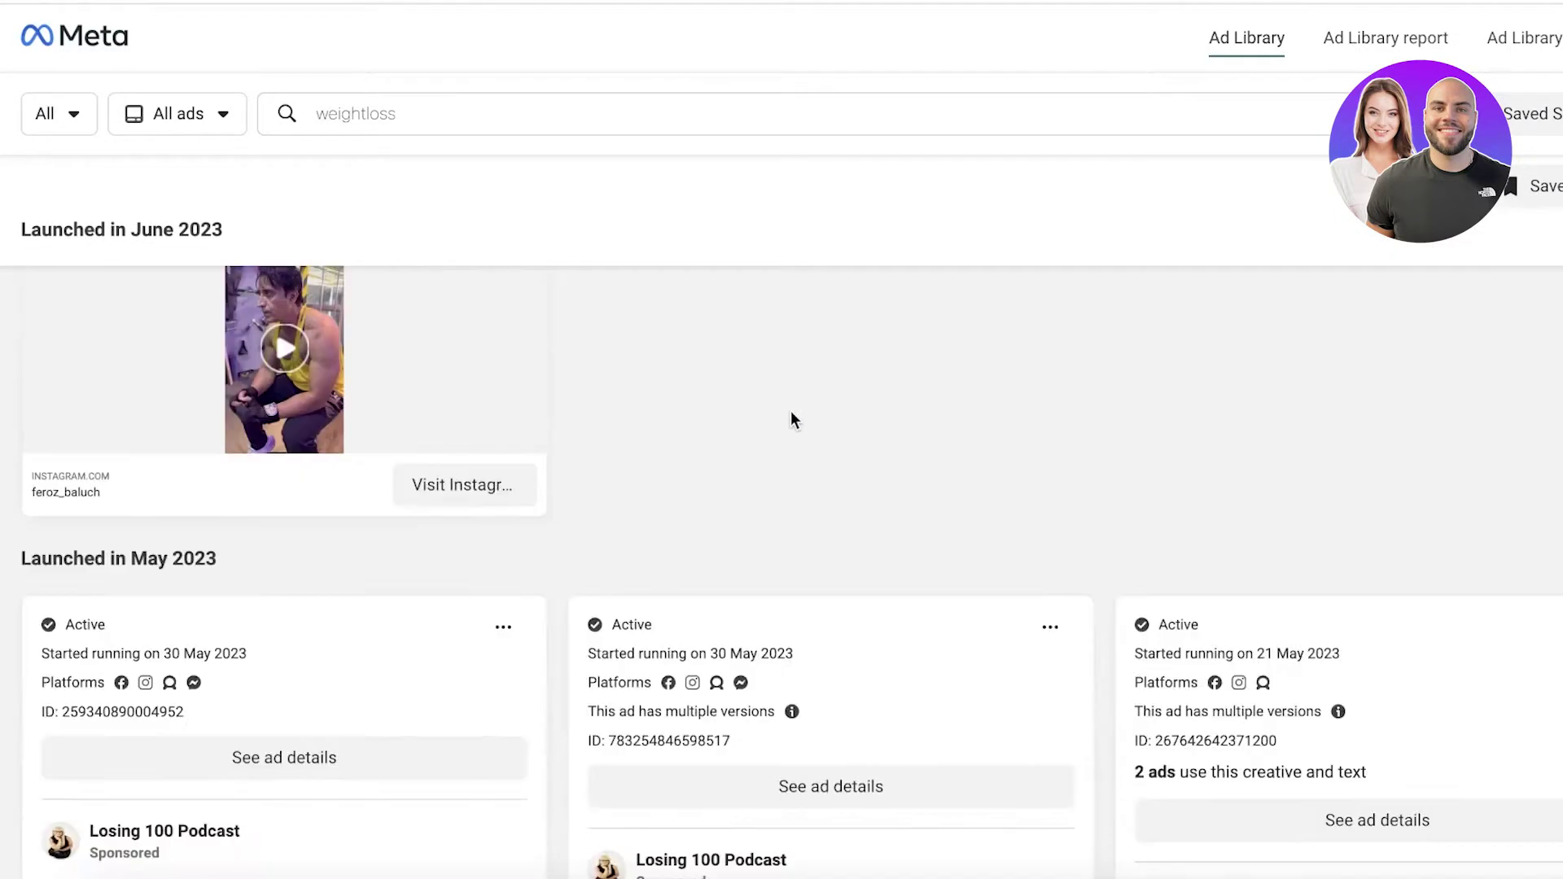
scroll(791, 418, "down", 6)
scroll(791, 418, "down", 5)
scroll(792, 418, "up", 5)
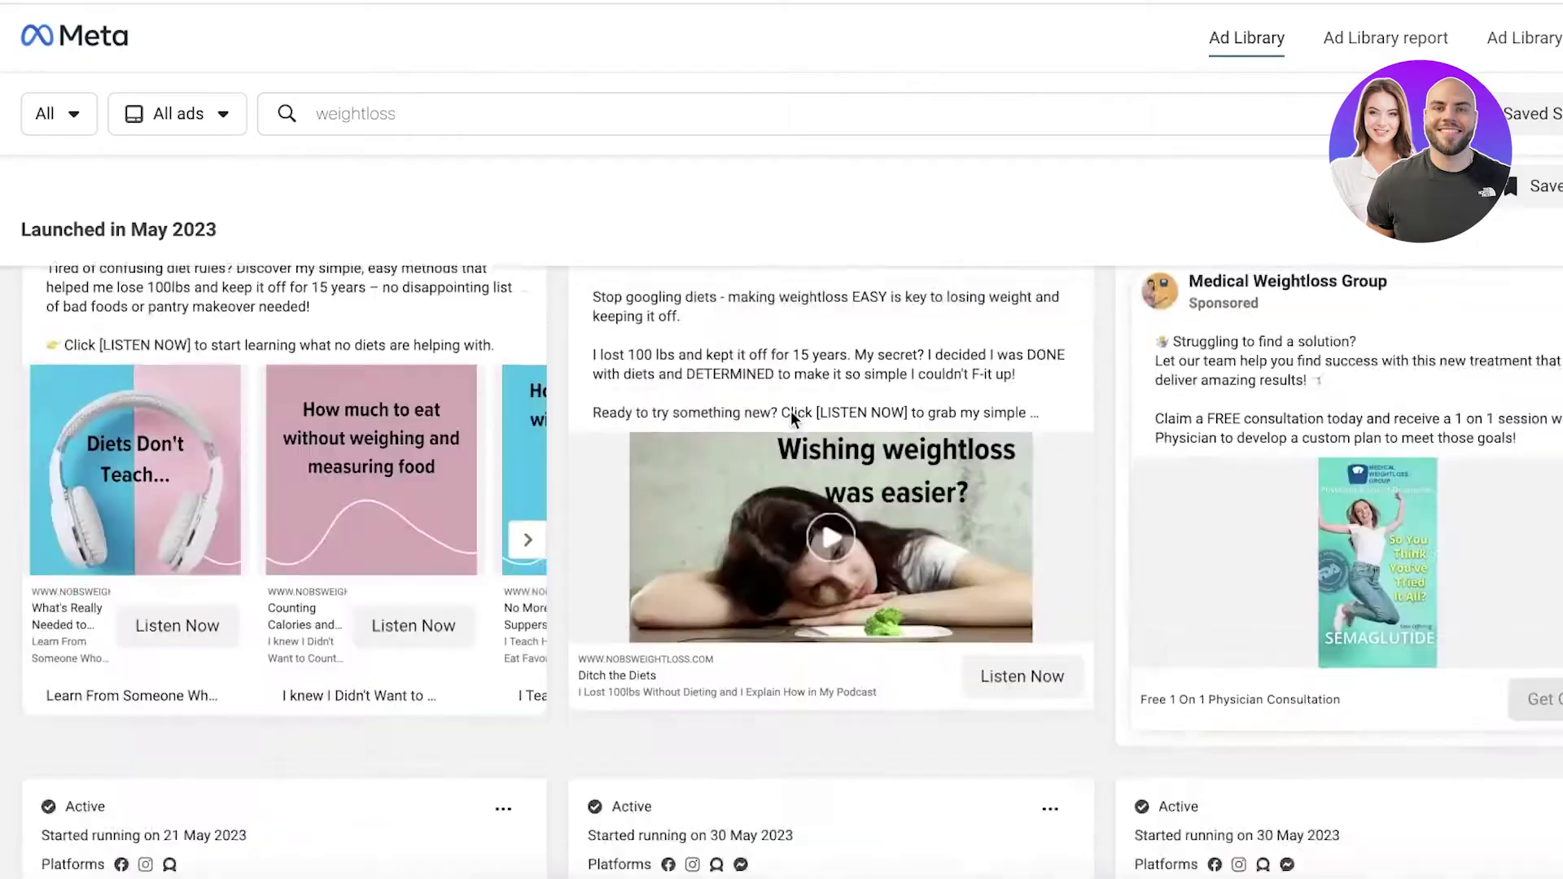
scroll(790, 410, "up", 1)
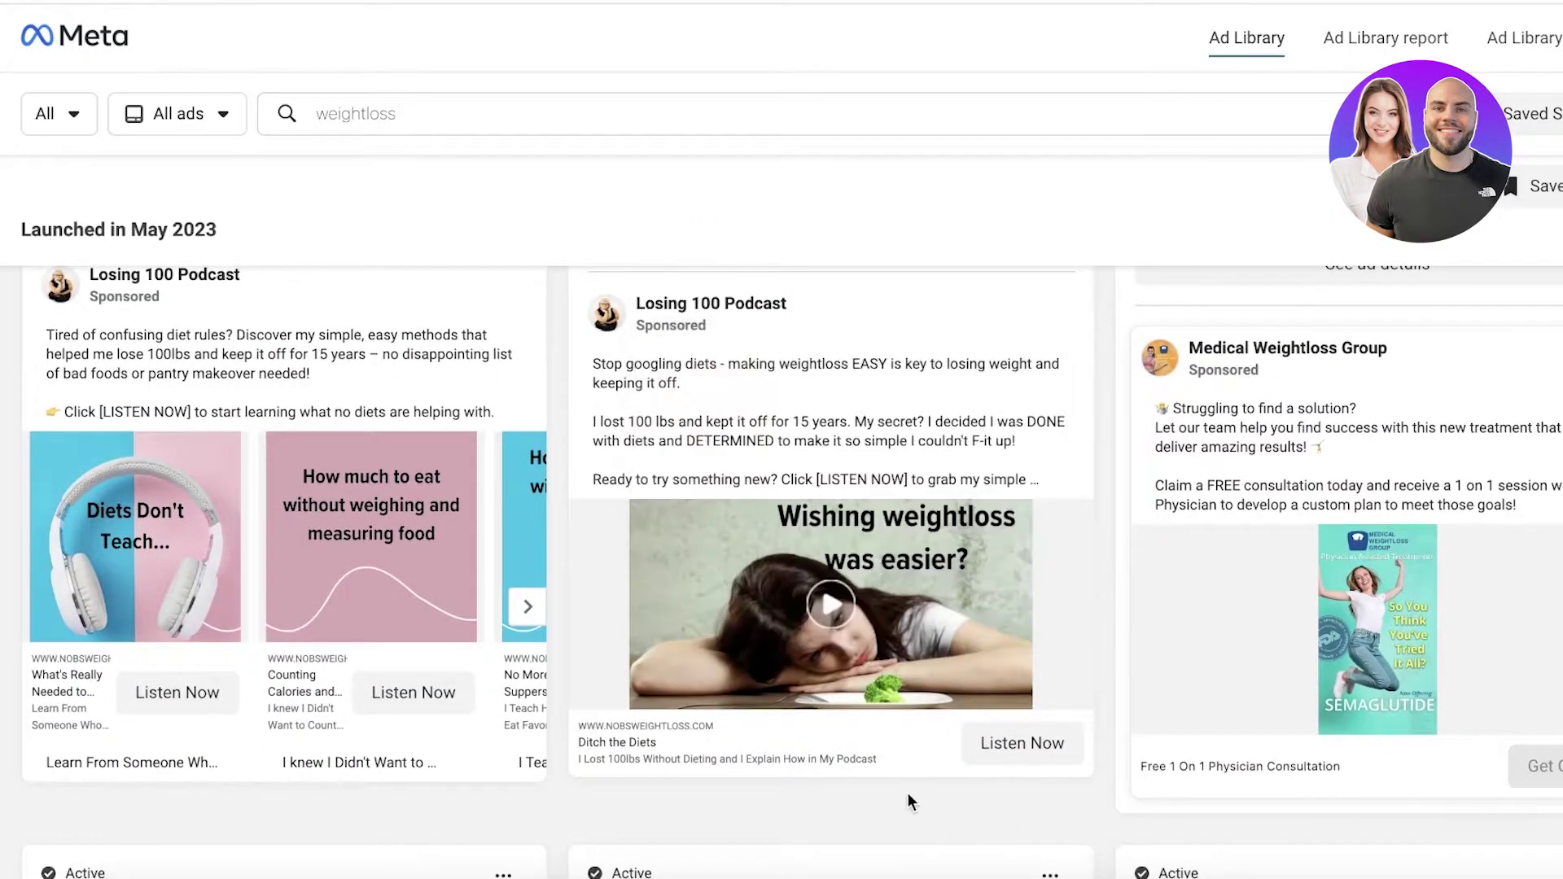
left_click(823, 607)
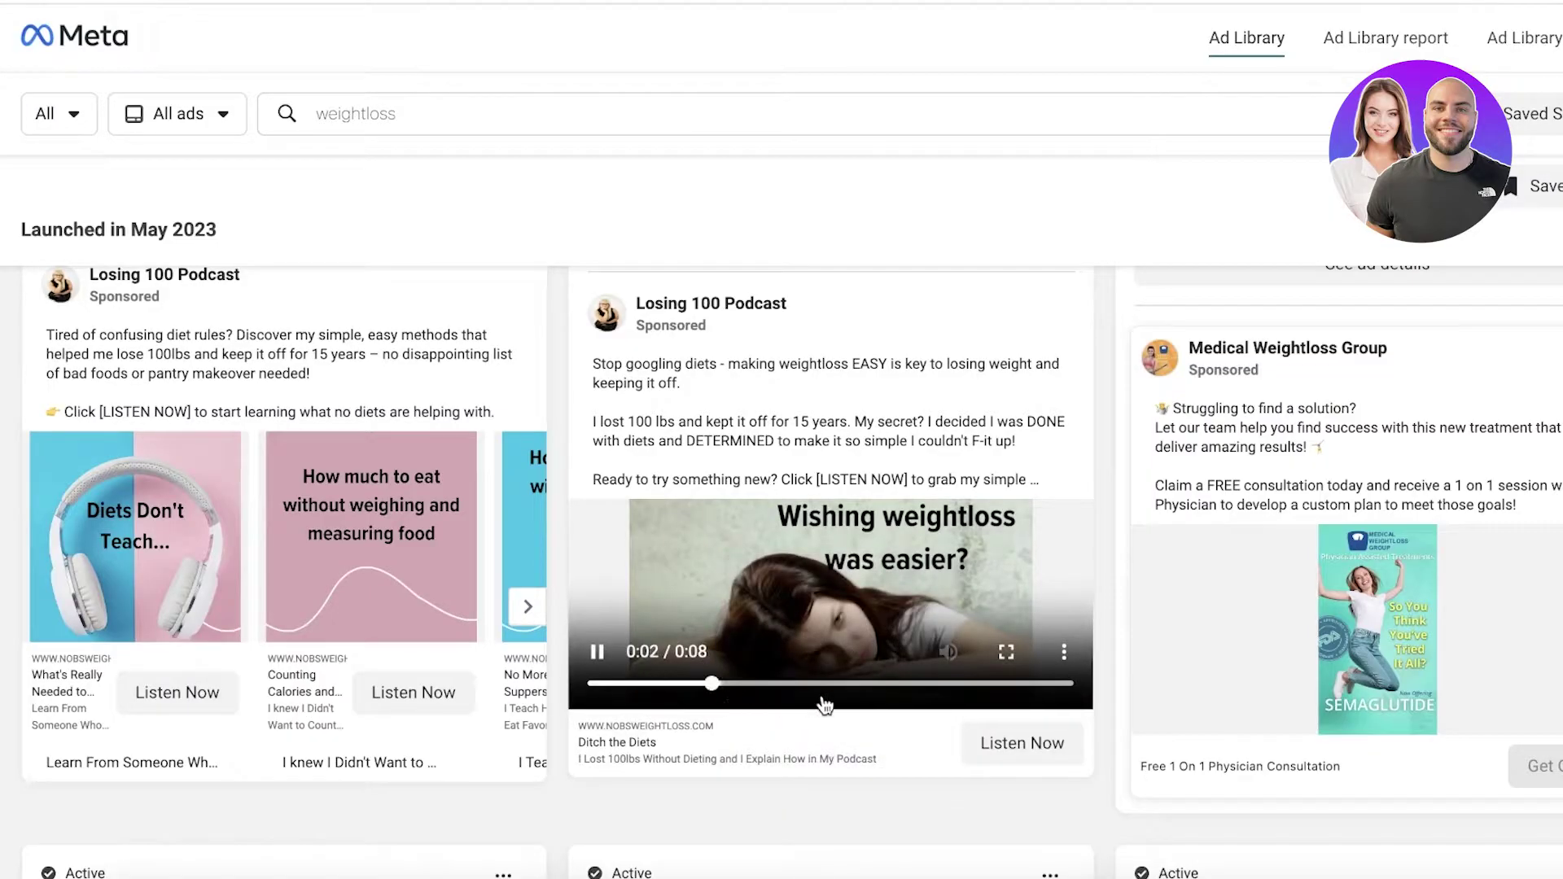
- Compare the other weightloss ads launched in May 2023, then return to the start of the results
scroll(906, 642, "up", 10)
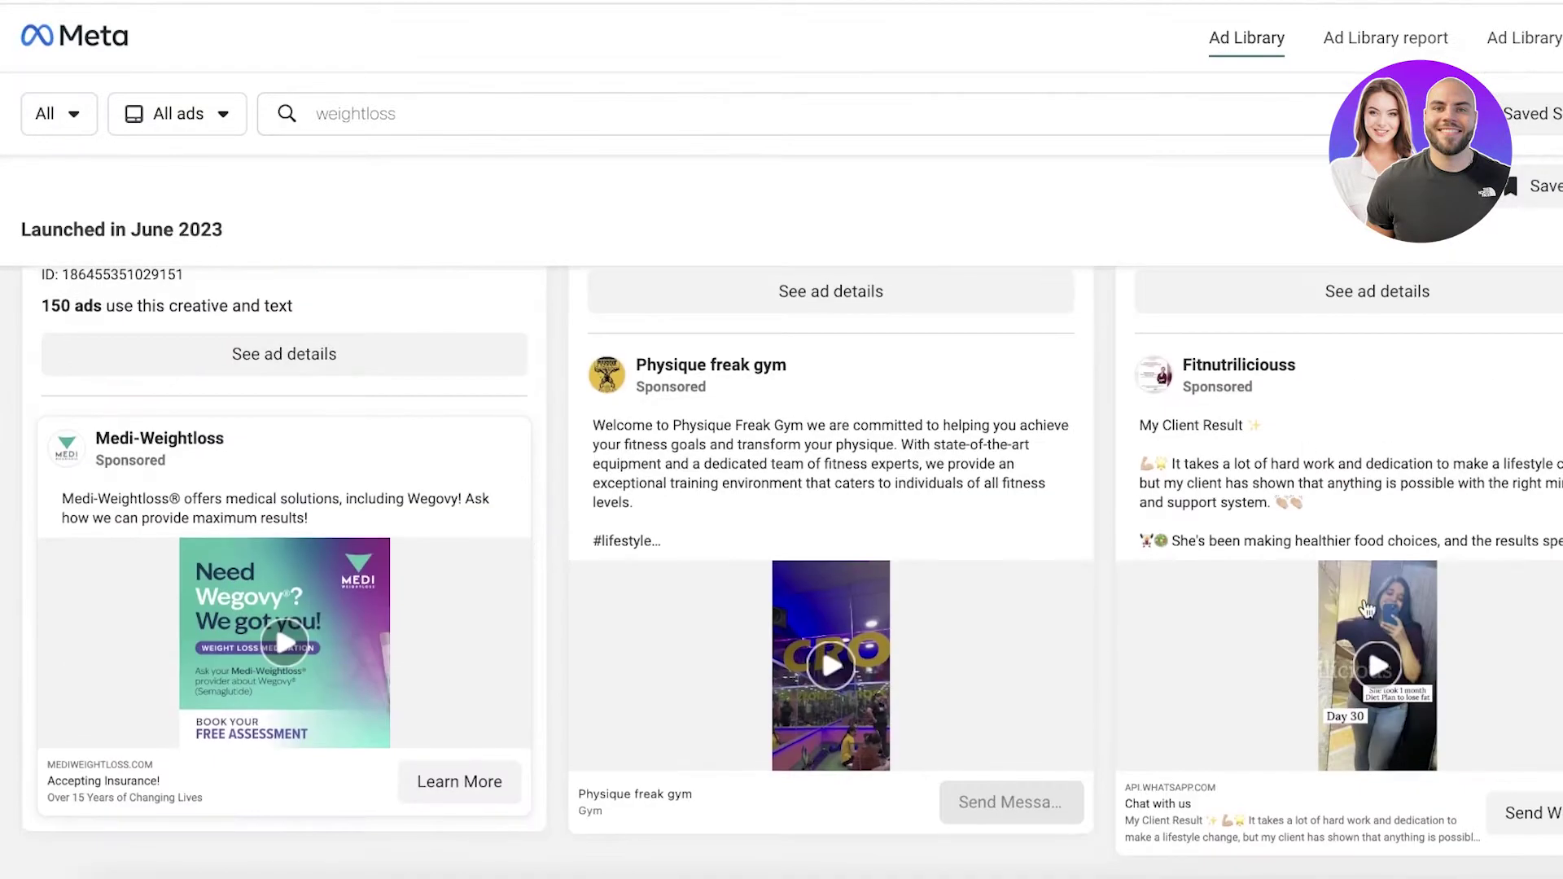
scroll(828, 666, "down", 10)
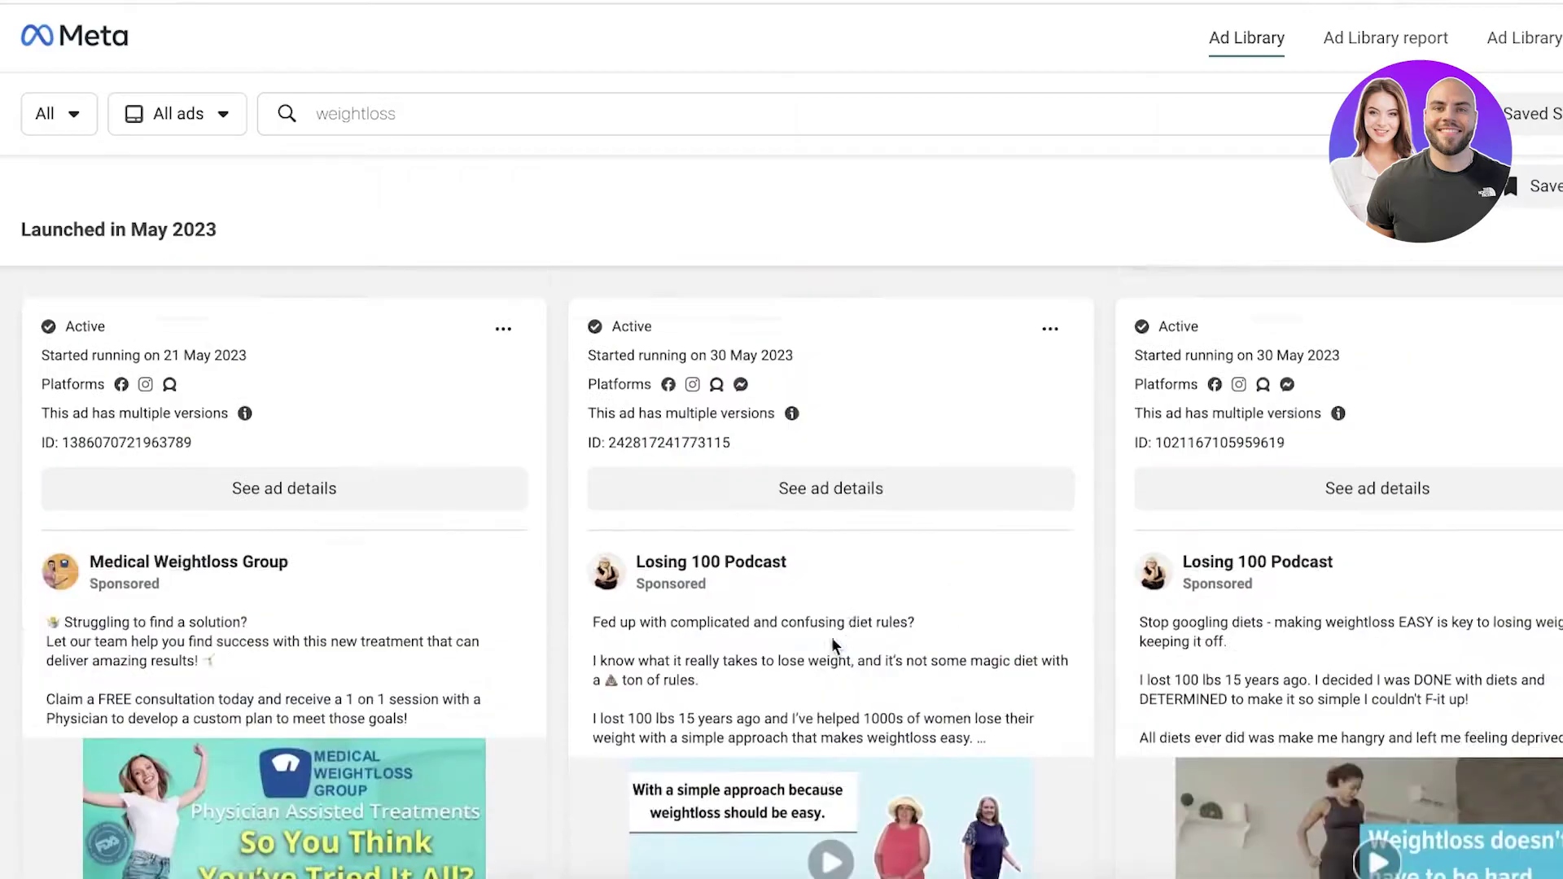
scroll(855, 559, "down", 8)
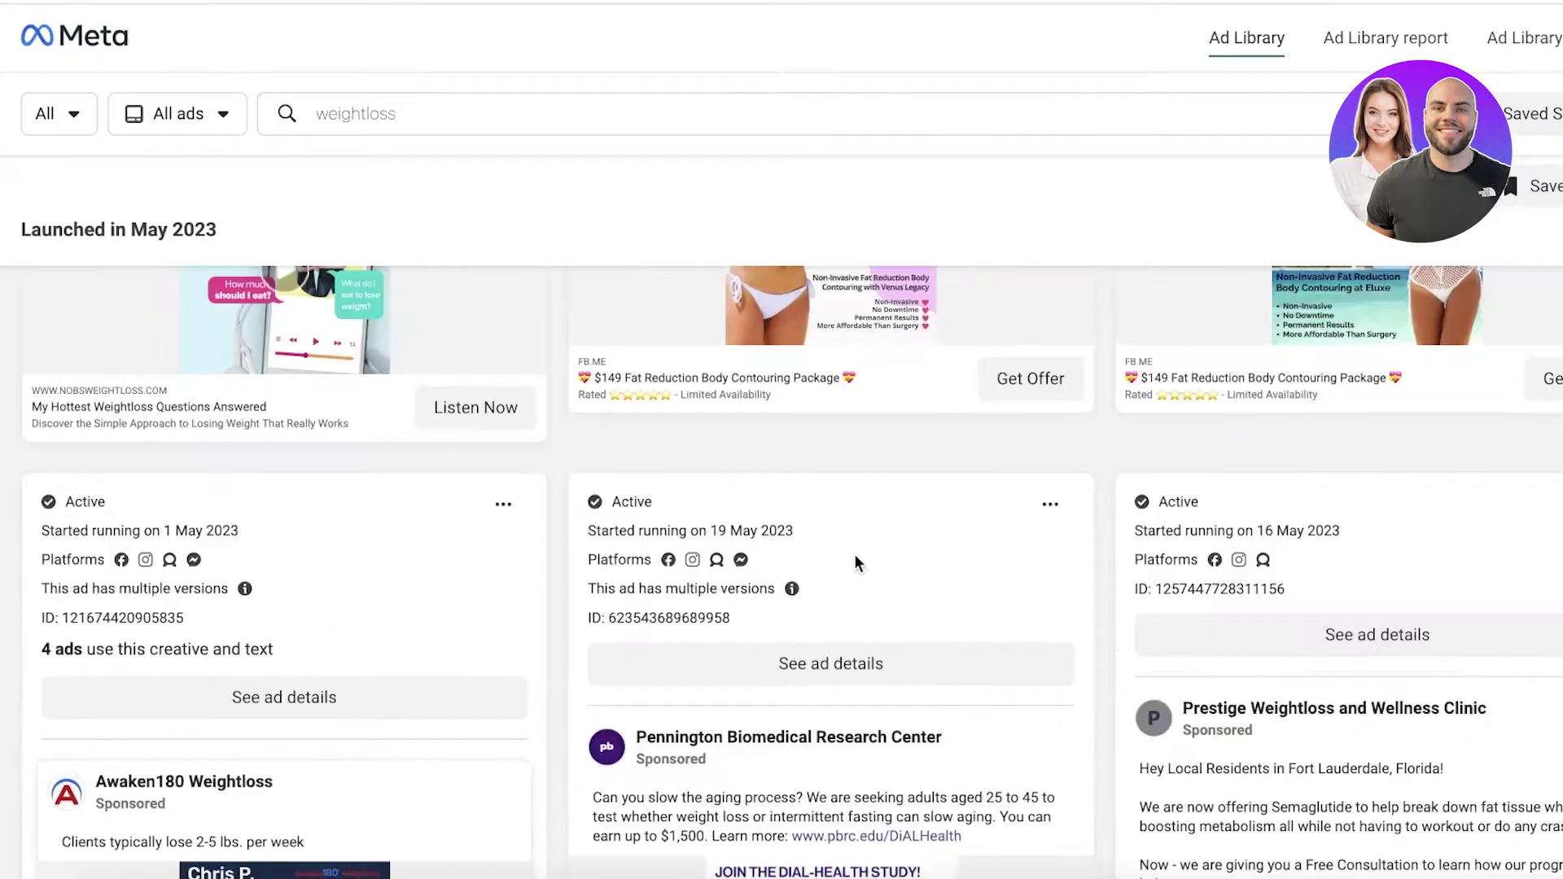
scroll(953, 432, "down", 5)
scroll(947, 451, "up", 10)
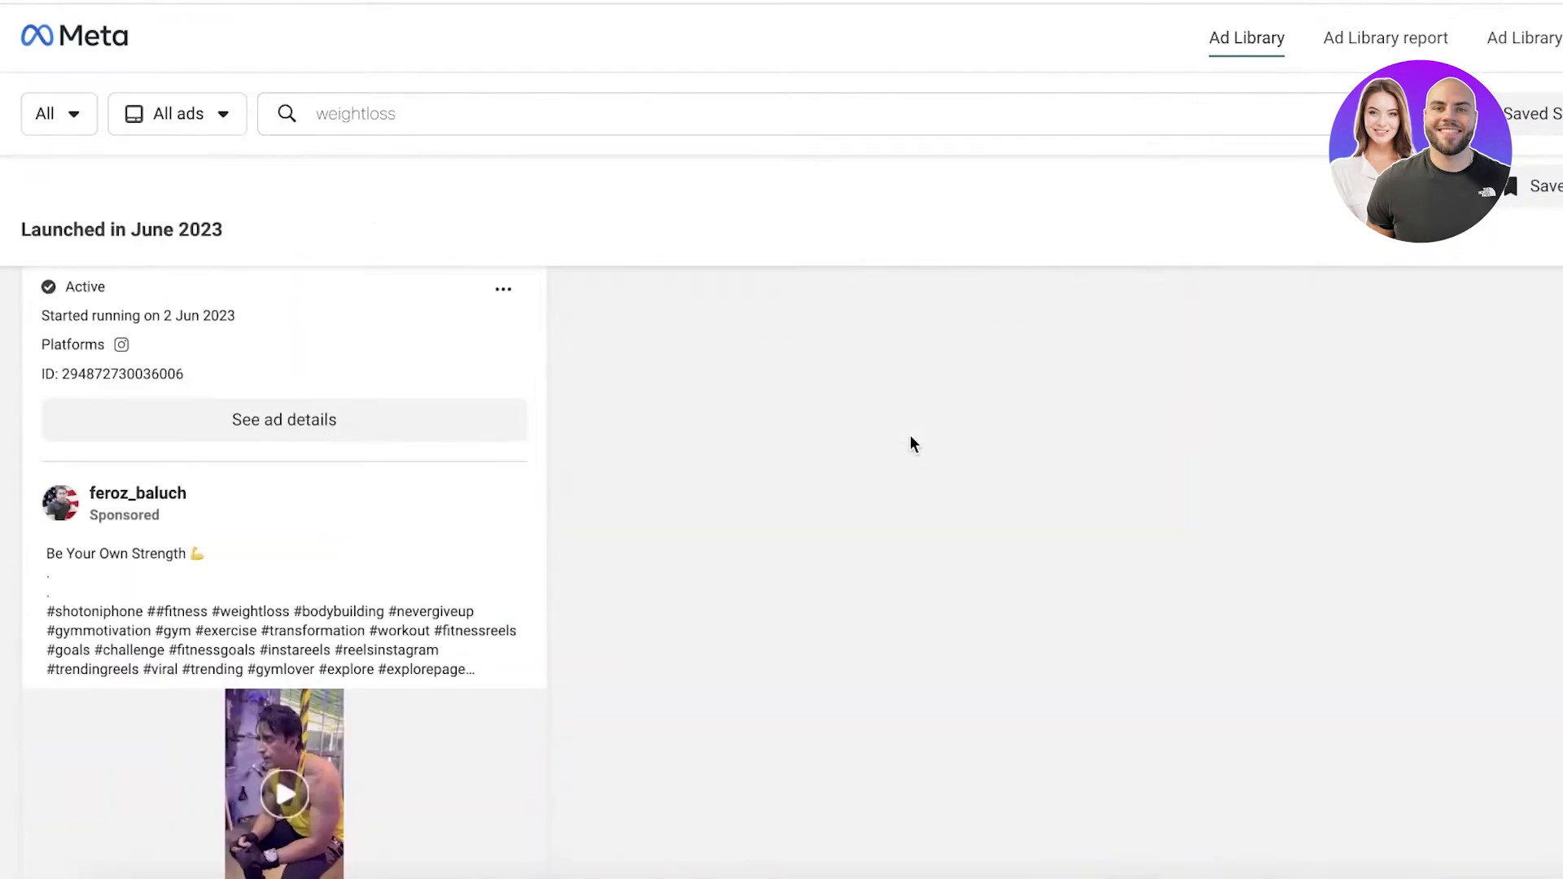
scroll(739, 534, "up", 5)
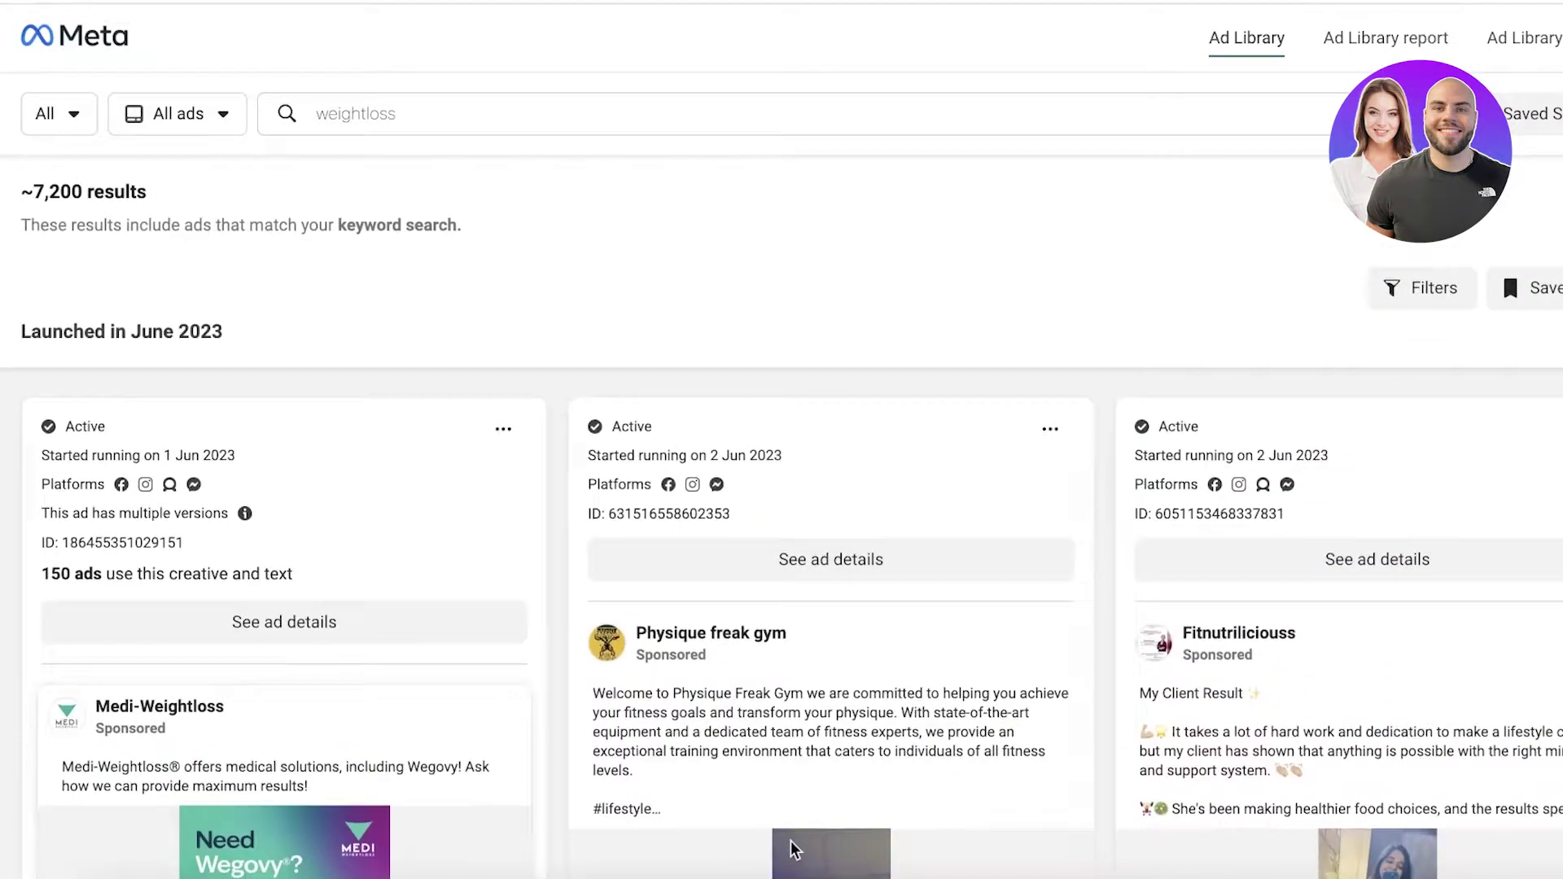
- Play the Physique freak gym video ad, skip about a third of the way in, and pause it
scroll(790, 814, "down", 3)
left_click(754, 697)
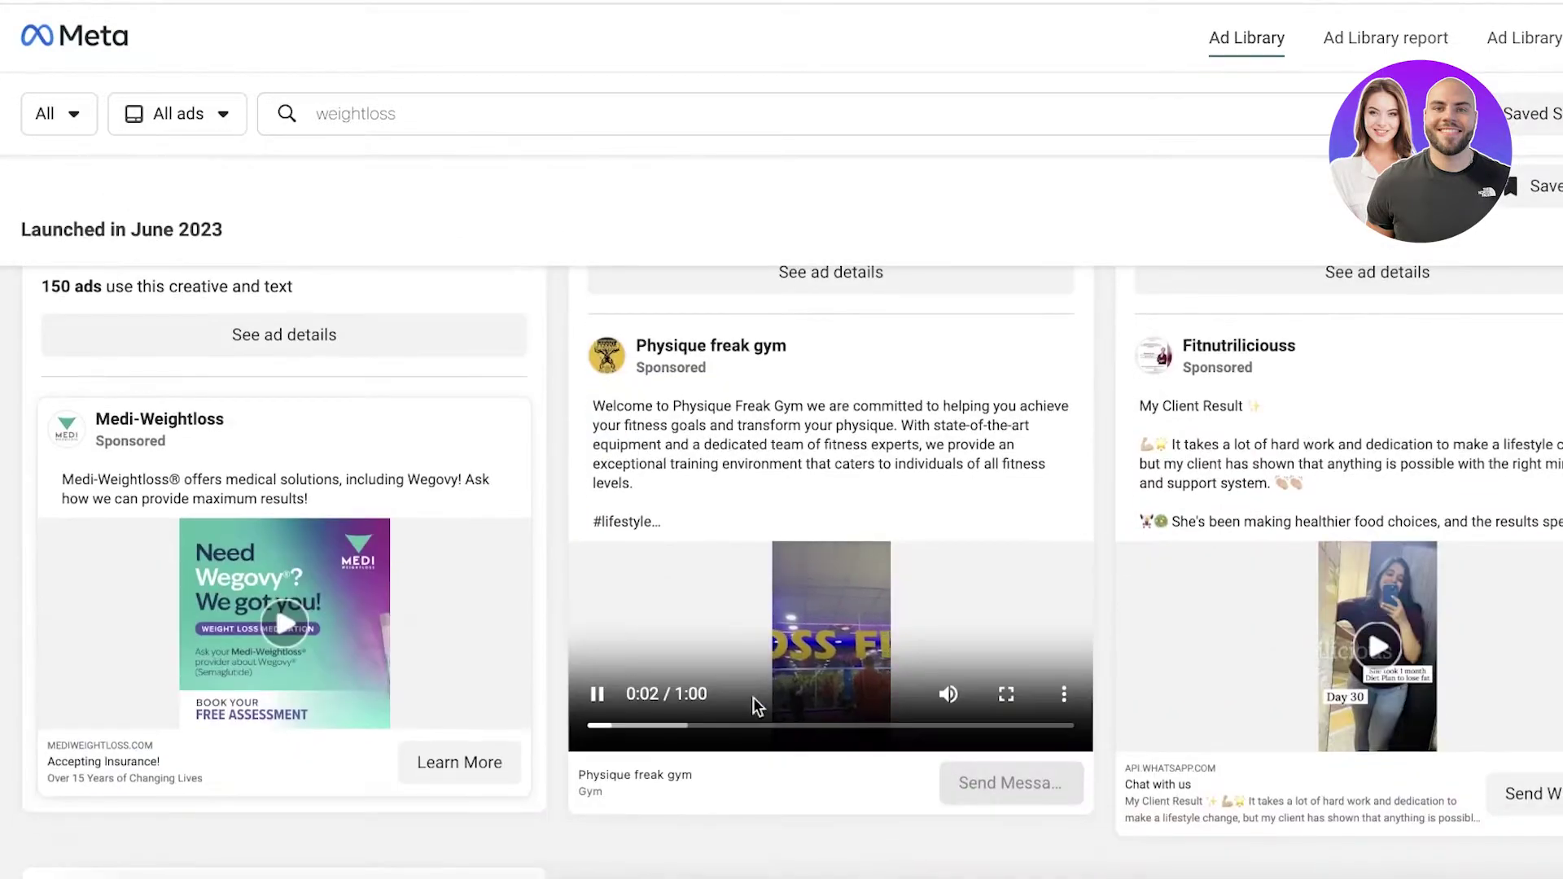
left_click(738, 725)
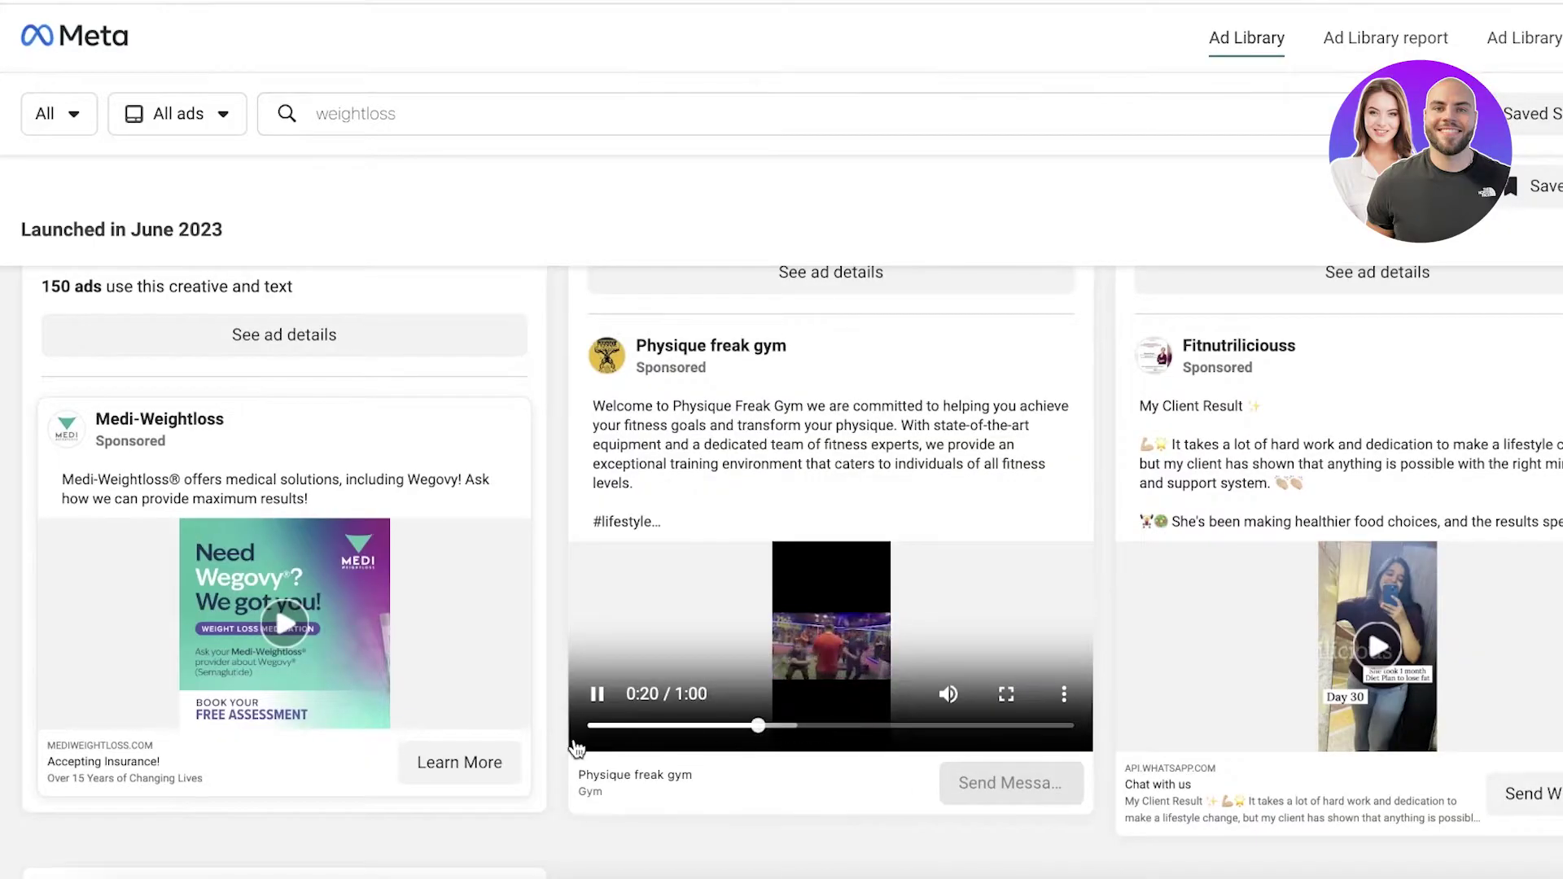
left_click(596, 694)
scroll(864, 611, "up", 1)
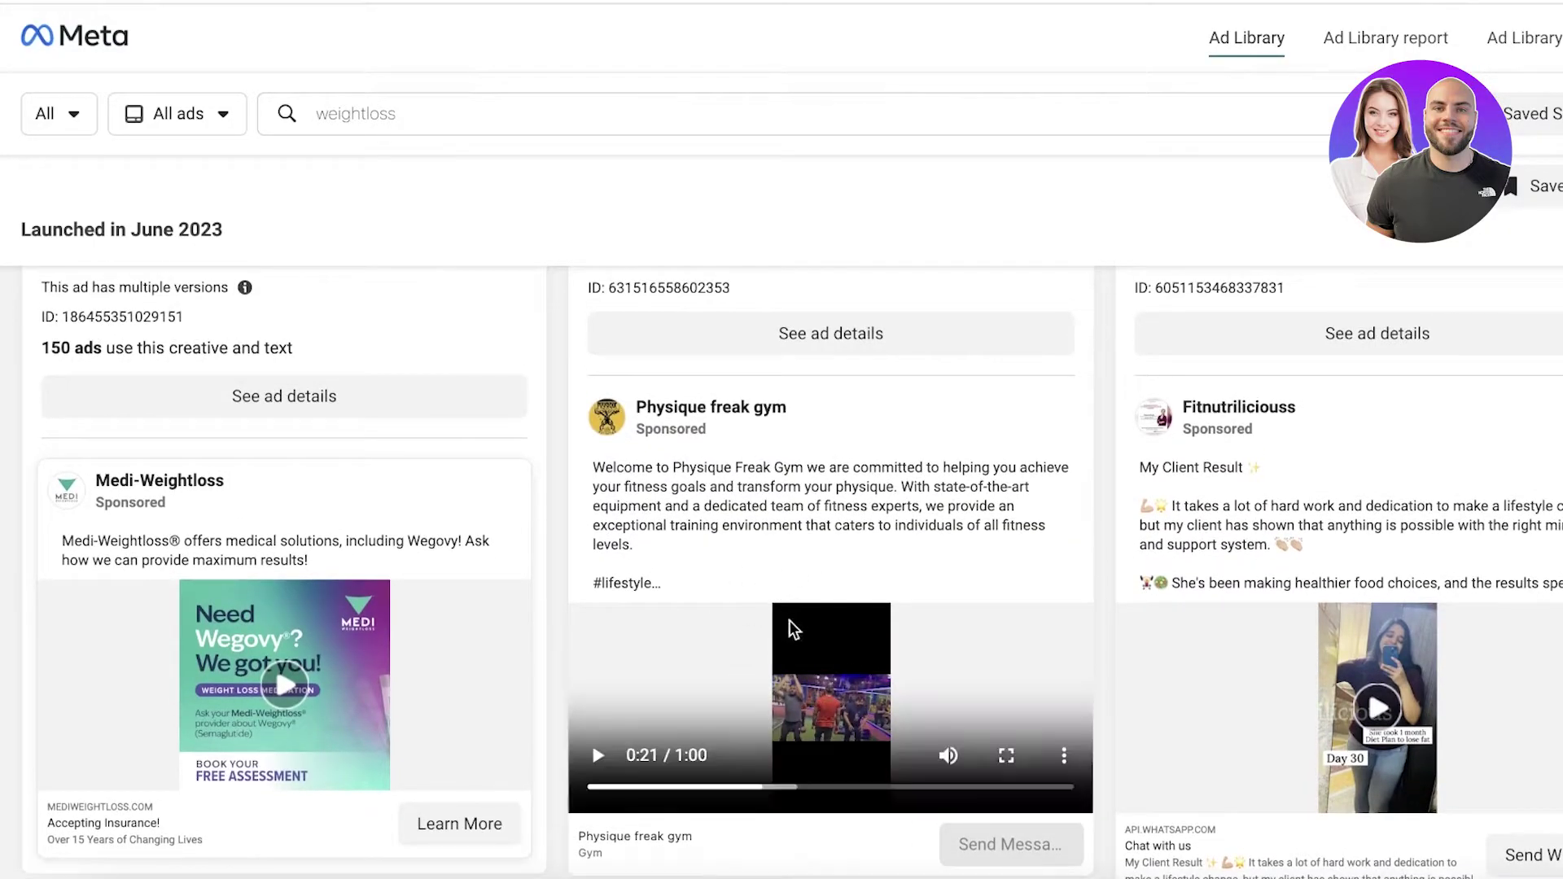
- View the Physique freak gym Facebook page from its June 2023 ad, and return to the weightloss results
scroll(792, 622, "up", 1)
scroll(789, 616, "down", 3)
scroll(789, 606, "up", 3)
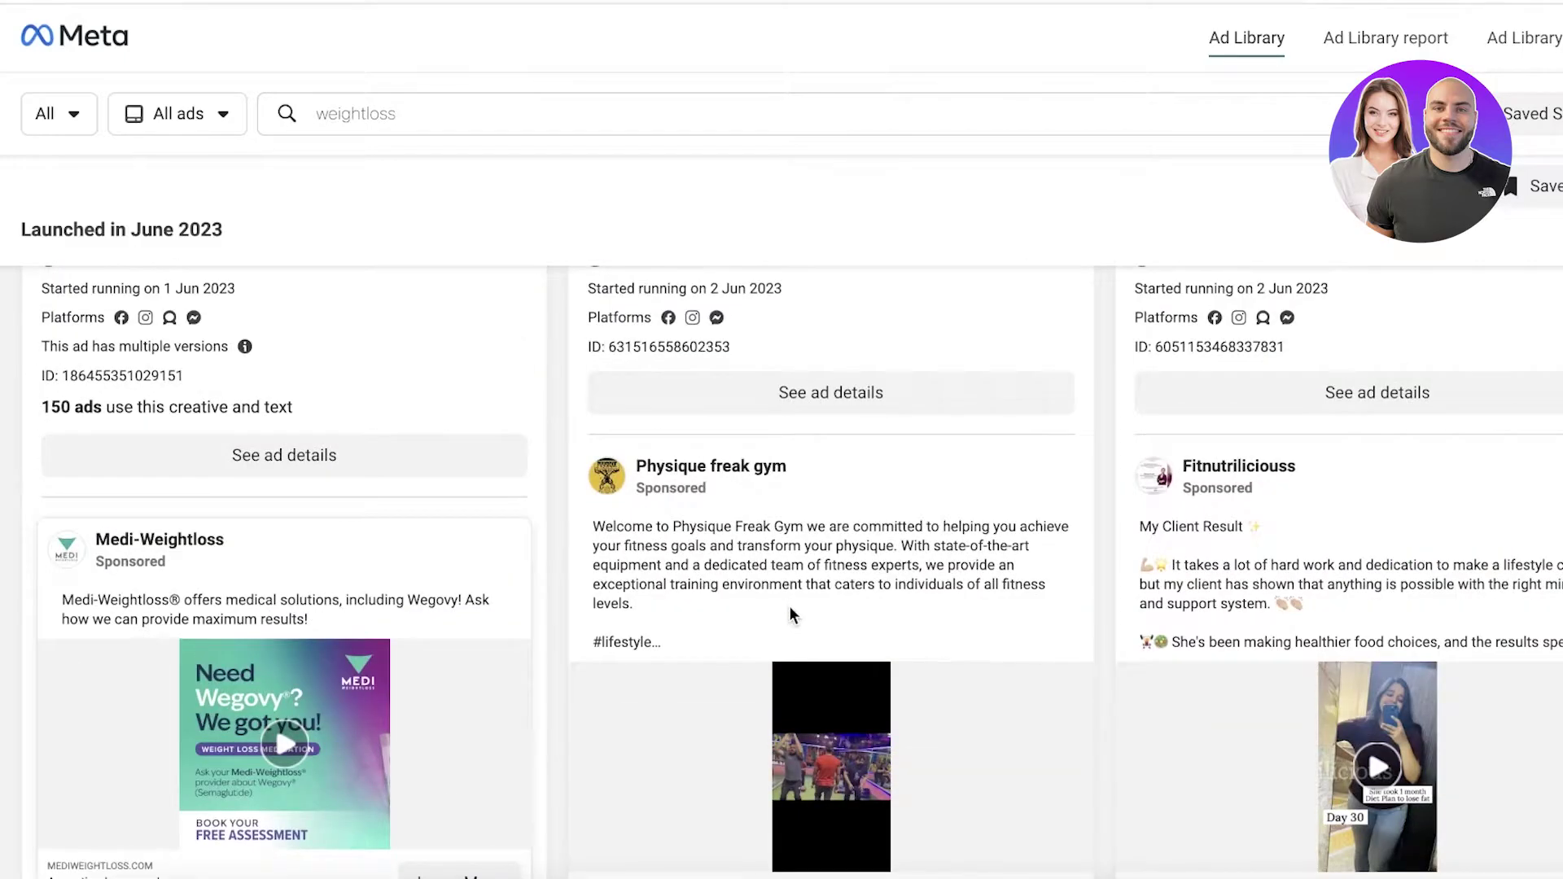
scroll(789, 606, "up", 1)
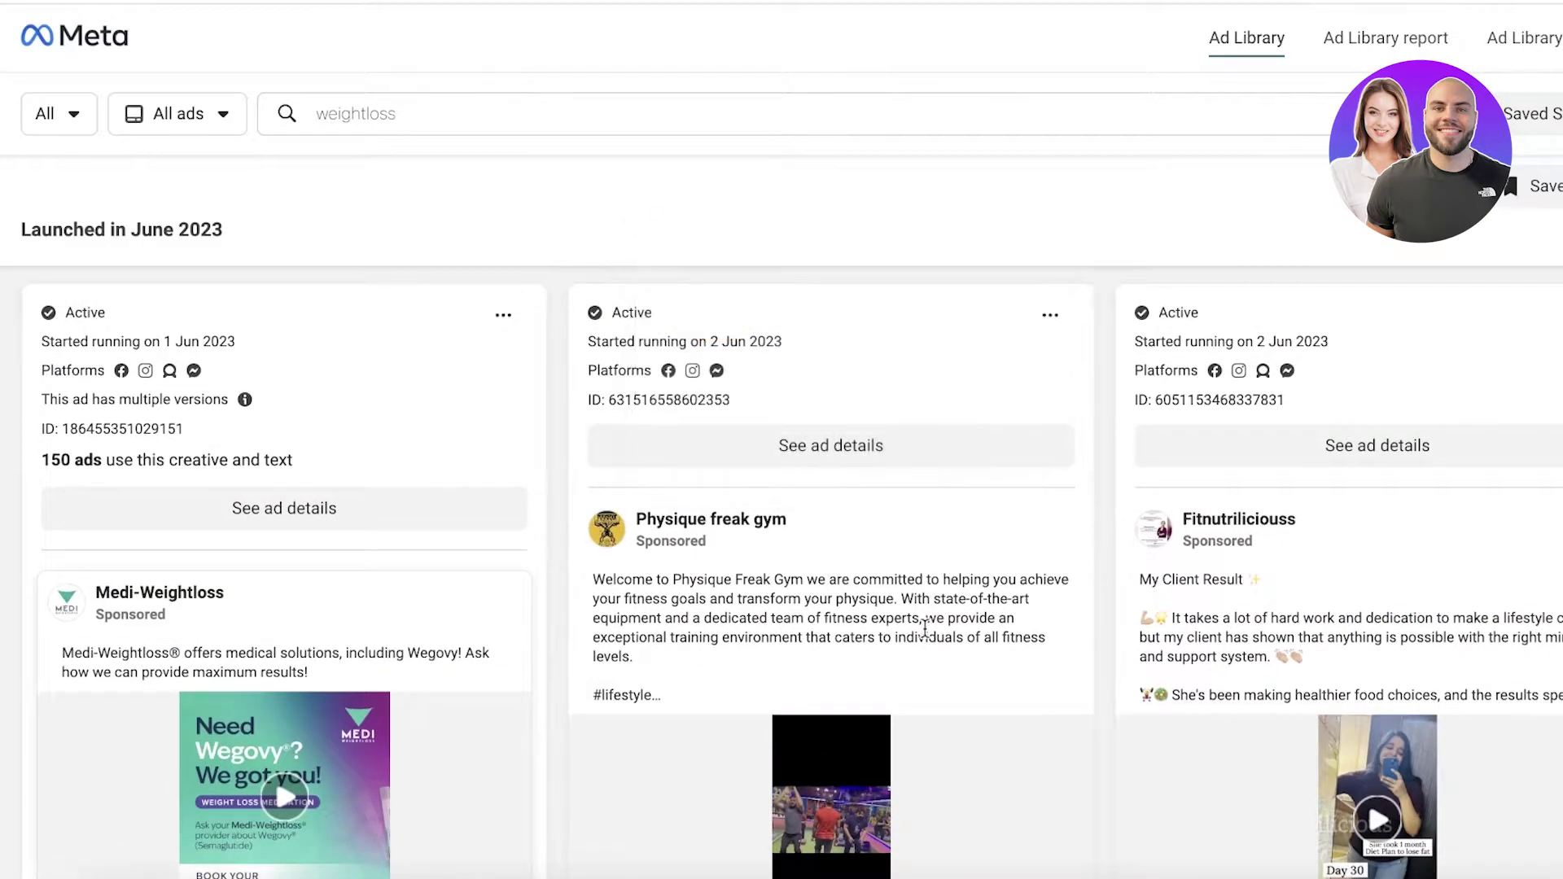
scroll(927, 625, "down", 1)
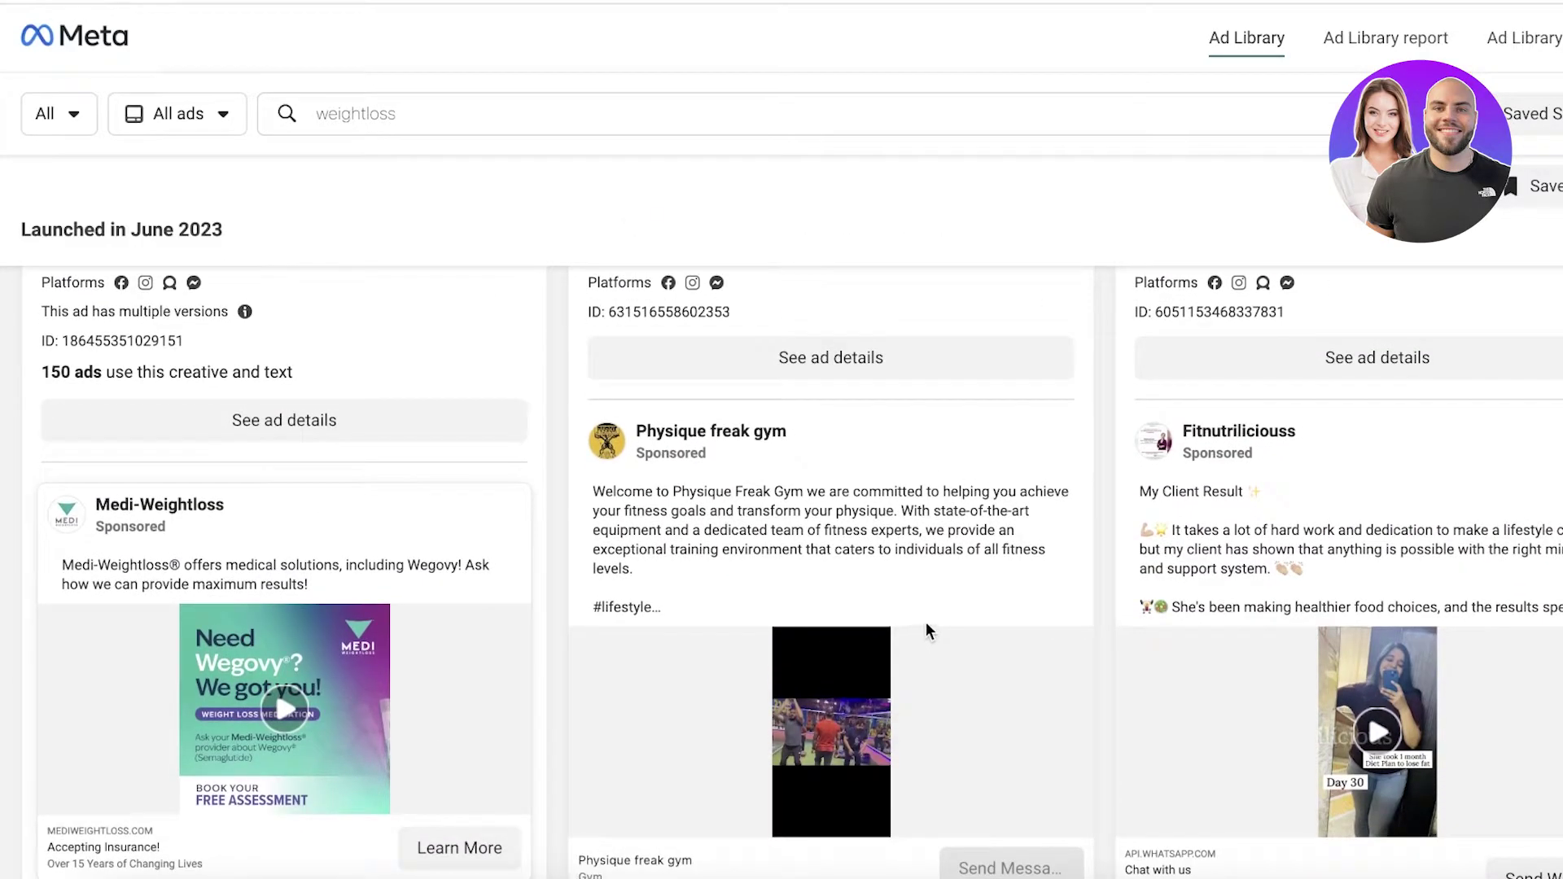
left_click(683, 438)
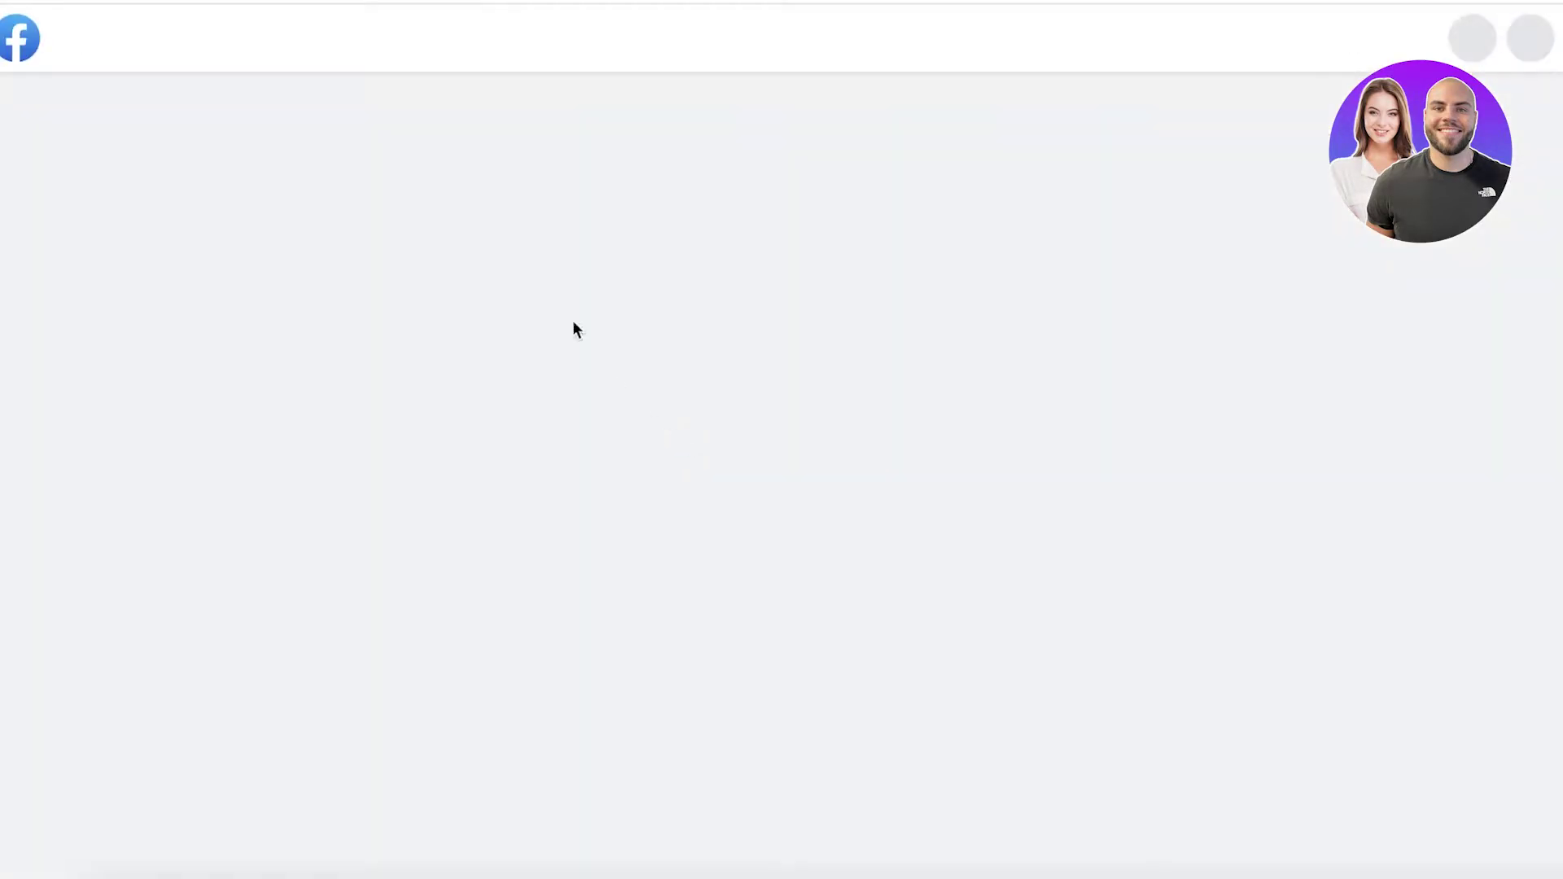
scroll(936, 244, "down", 6)
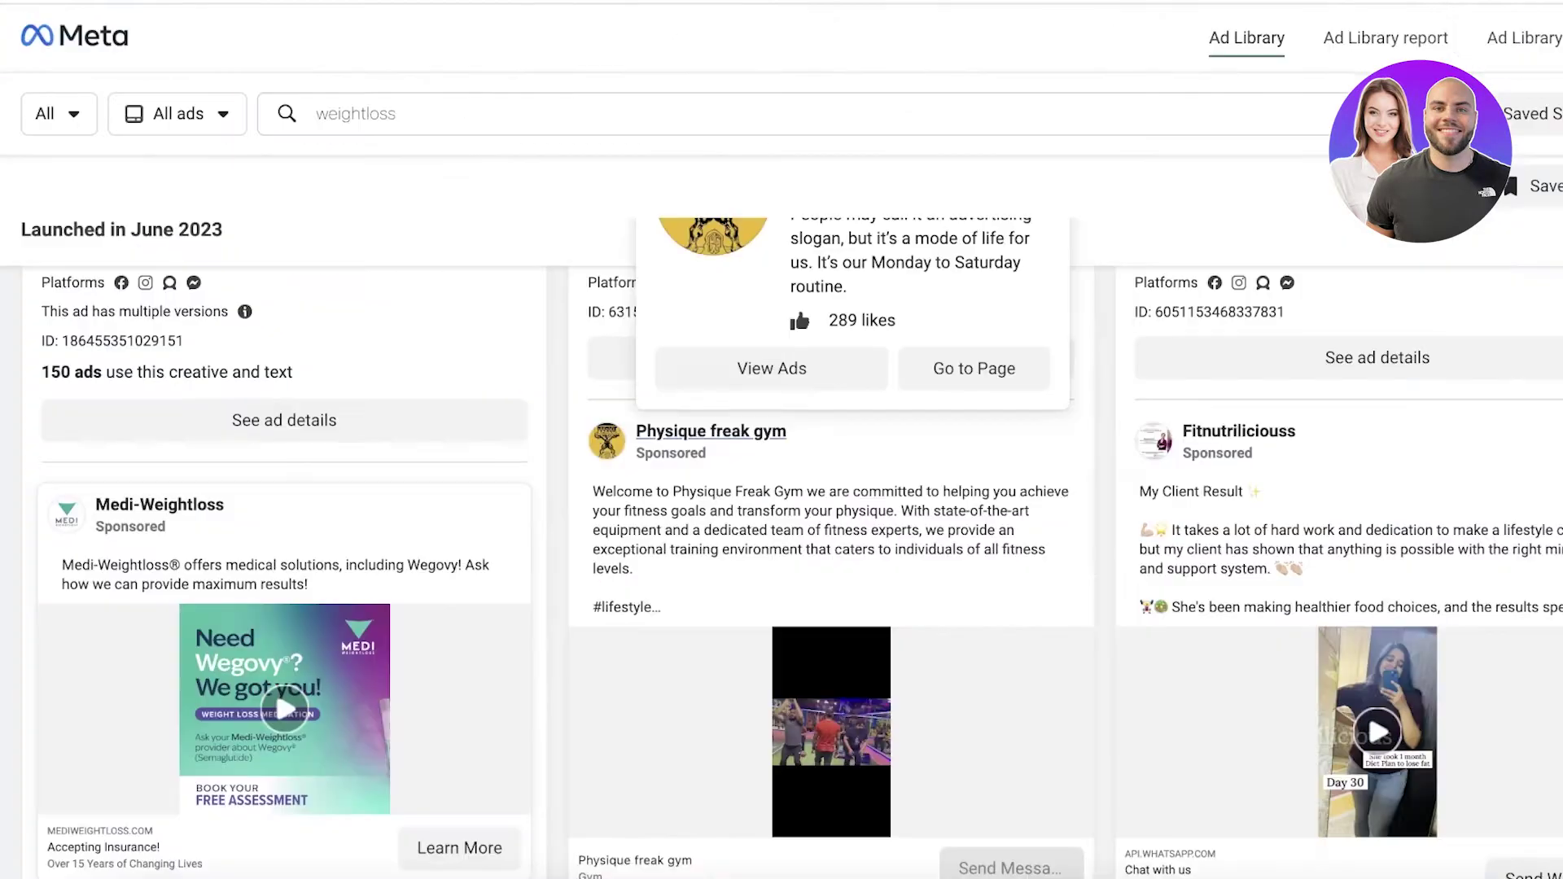
left_click(949, 7)
- Open the ad details of the Physique freak gym ad in the June 2023 results
scroll(859, 462, "down", 4)
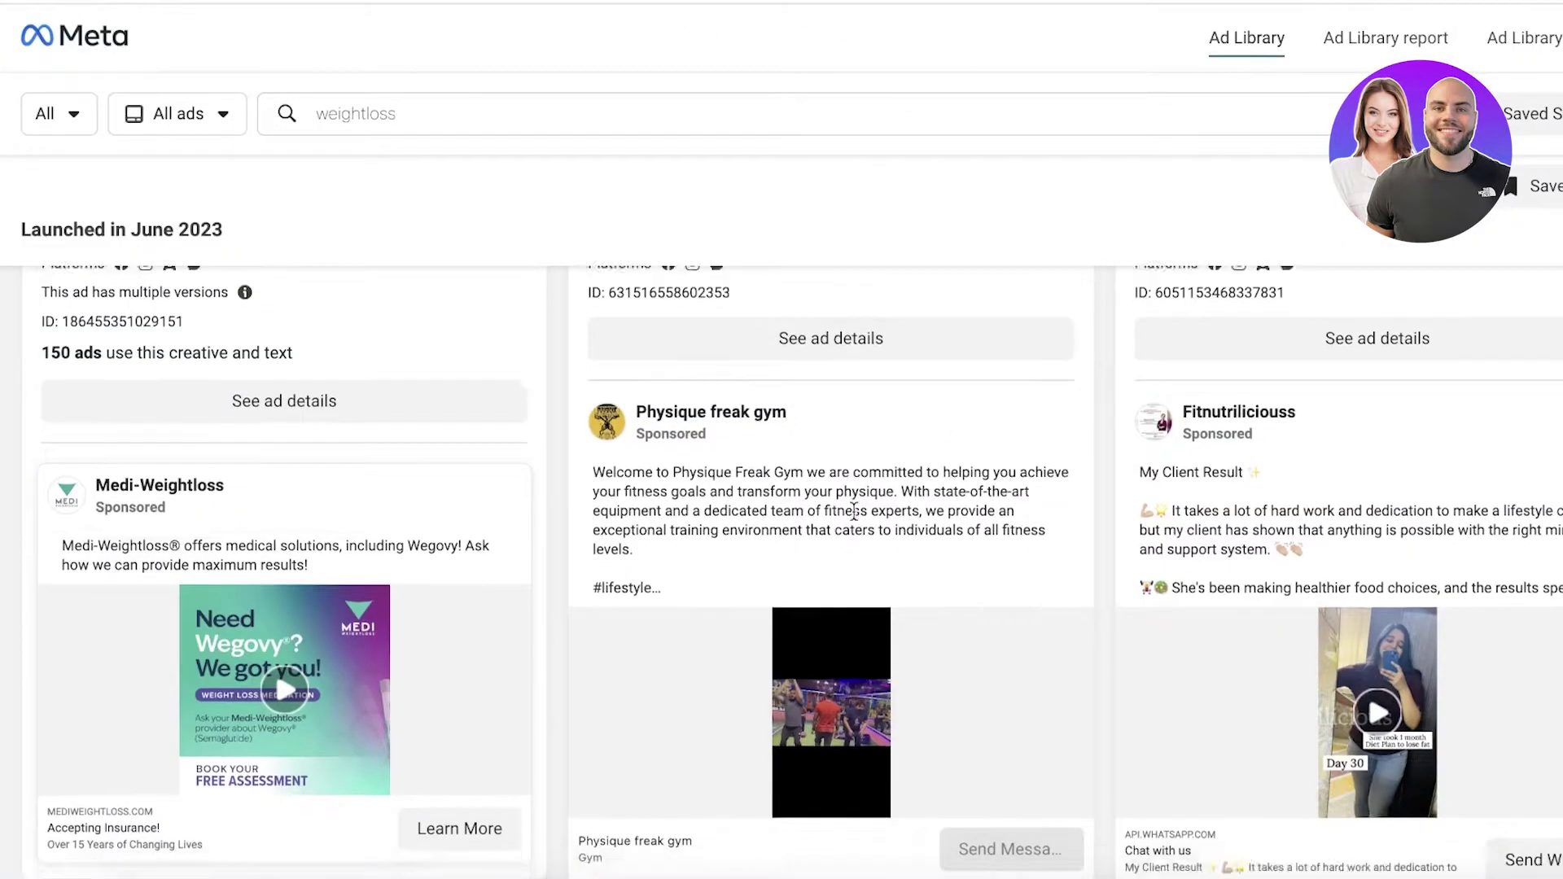
scroll(793, 735, "up", 6)
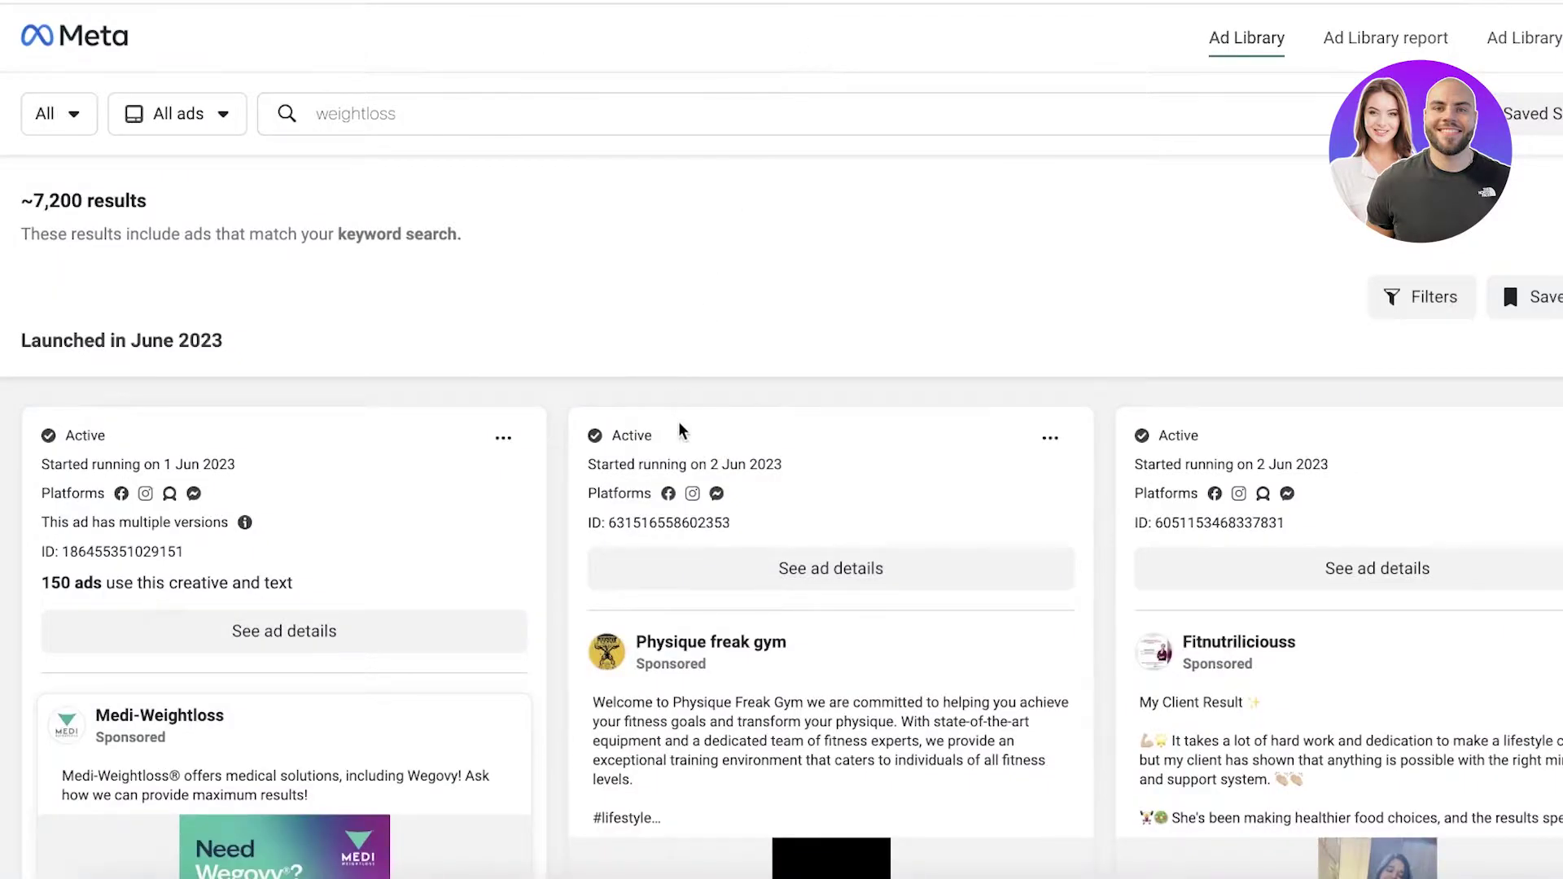
scroll(810, 478, "down", 1)
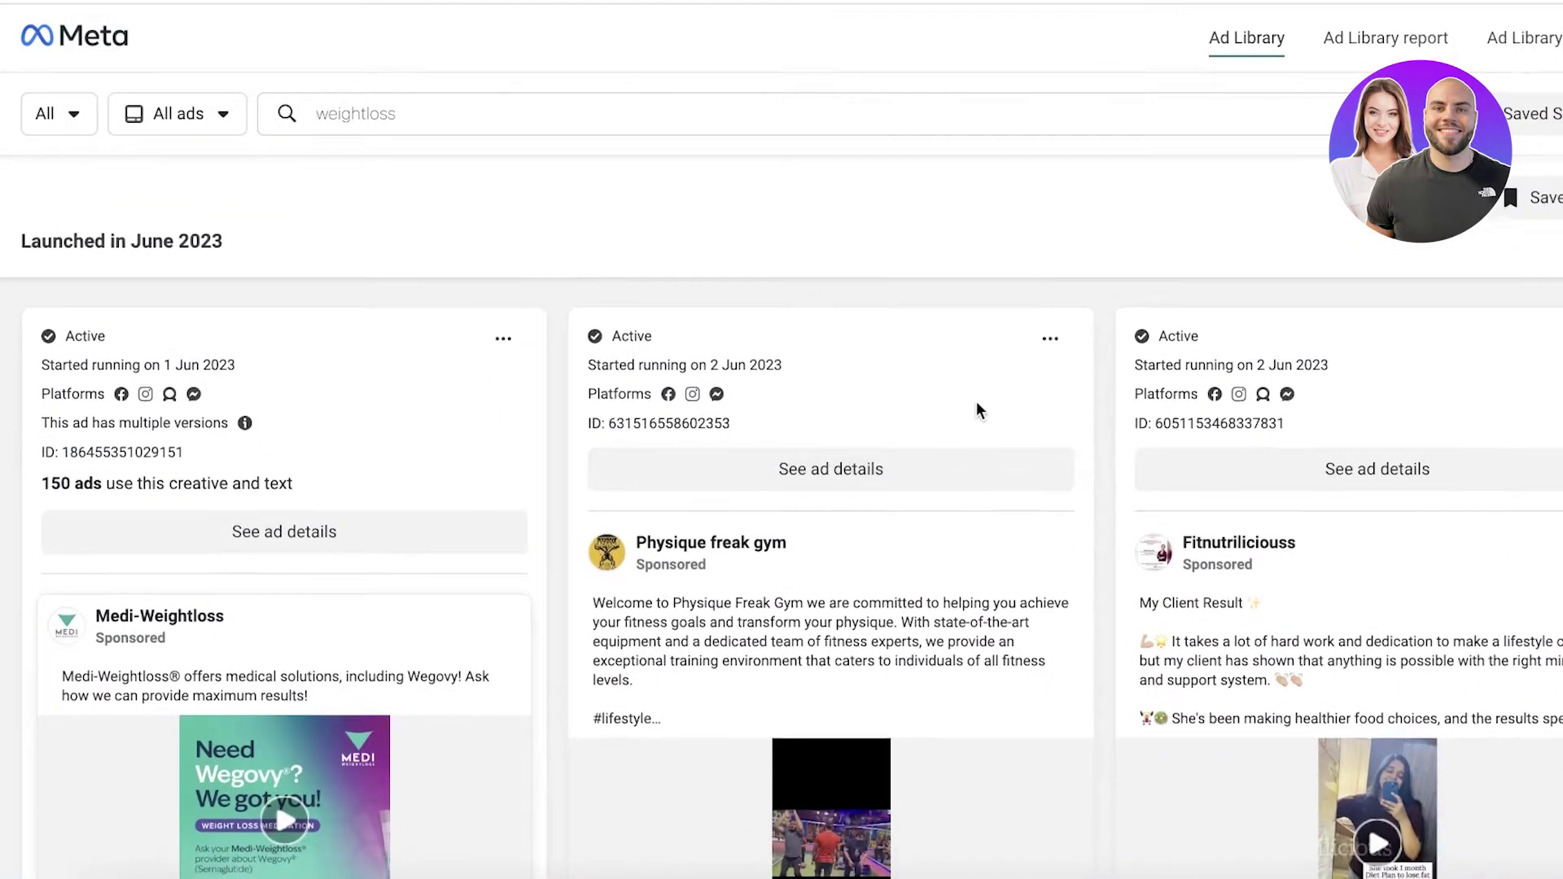
scroll(722, 481, "down", 4)
scroll(795, 390, "up", 5)
scroll(794, 391, "down", 2)
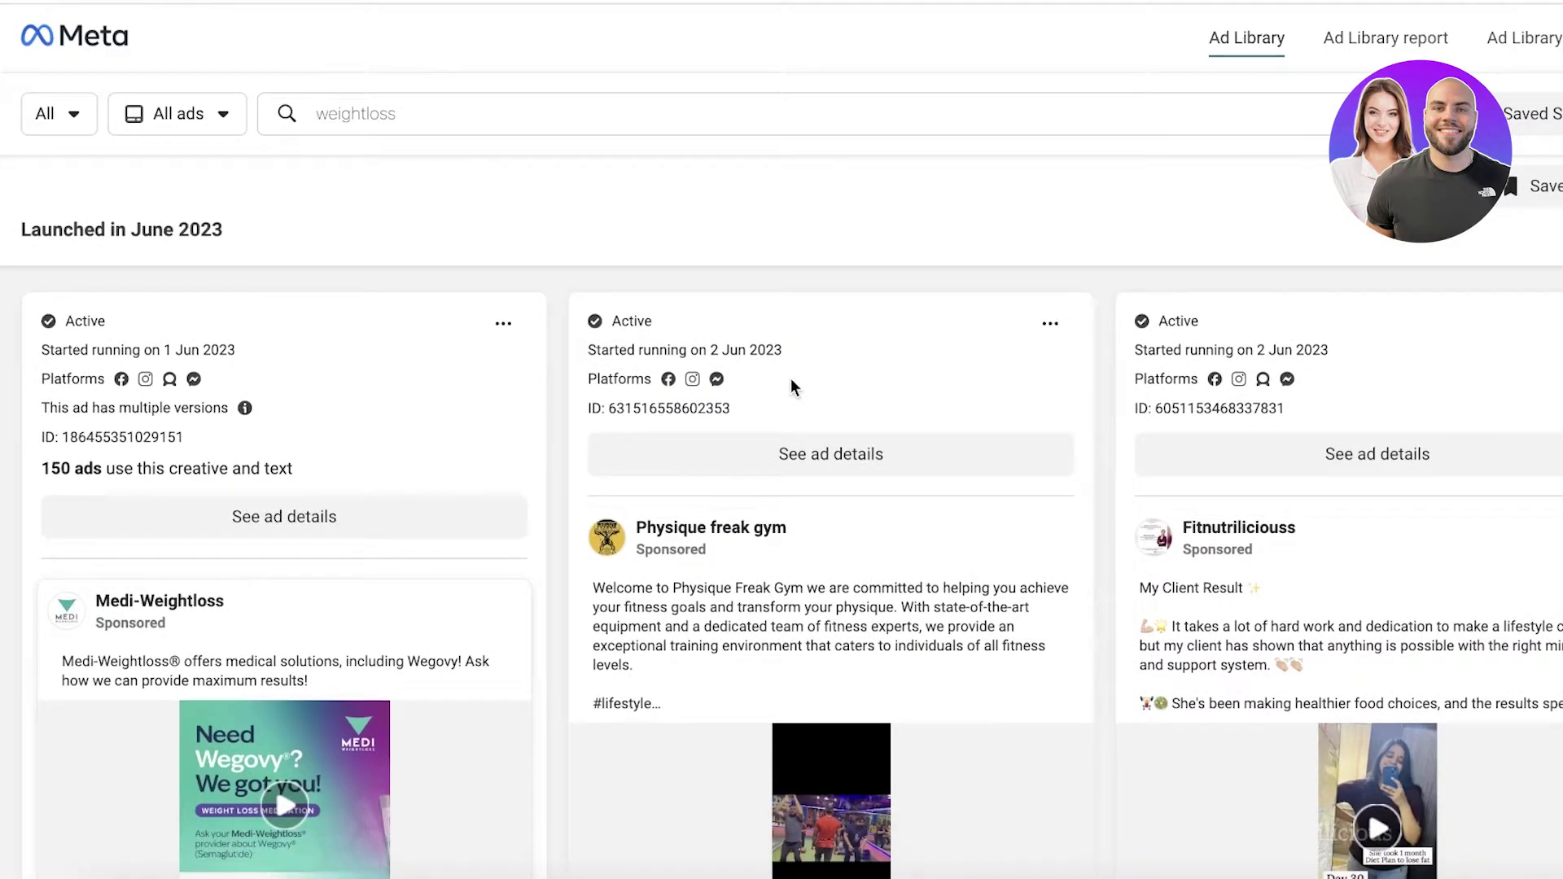
left_click(758, 464)
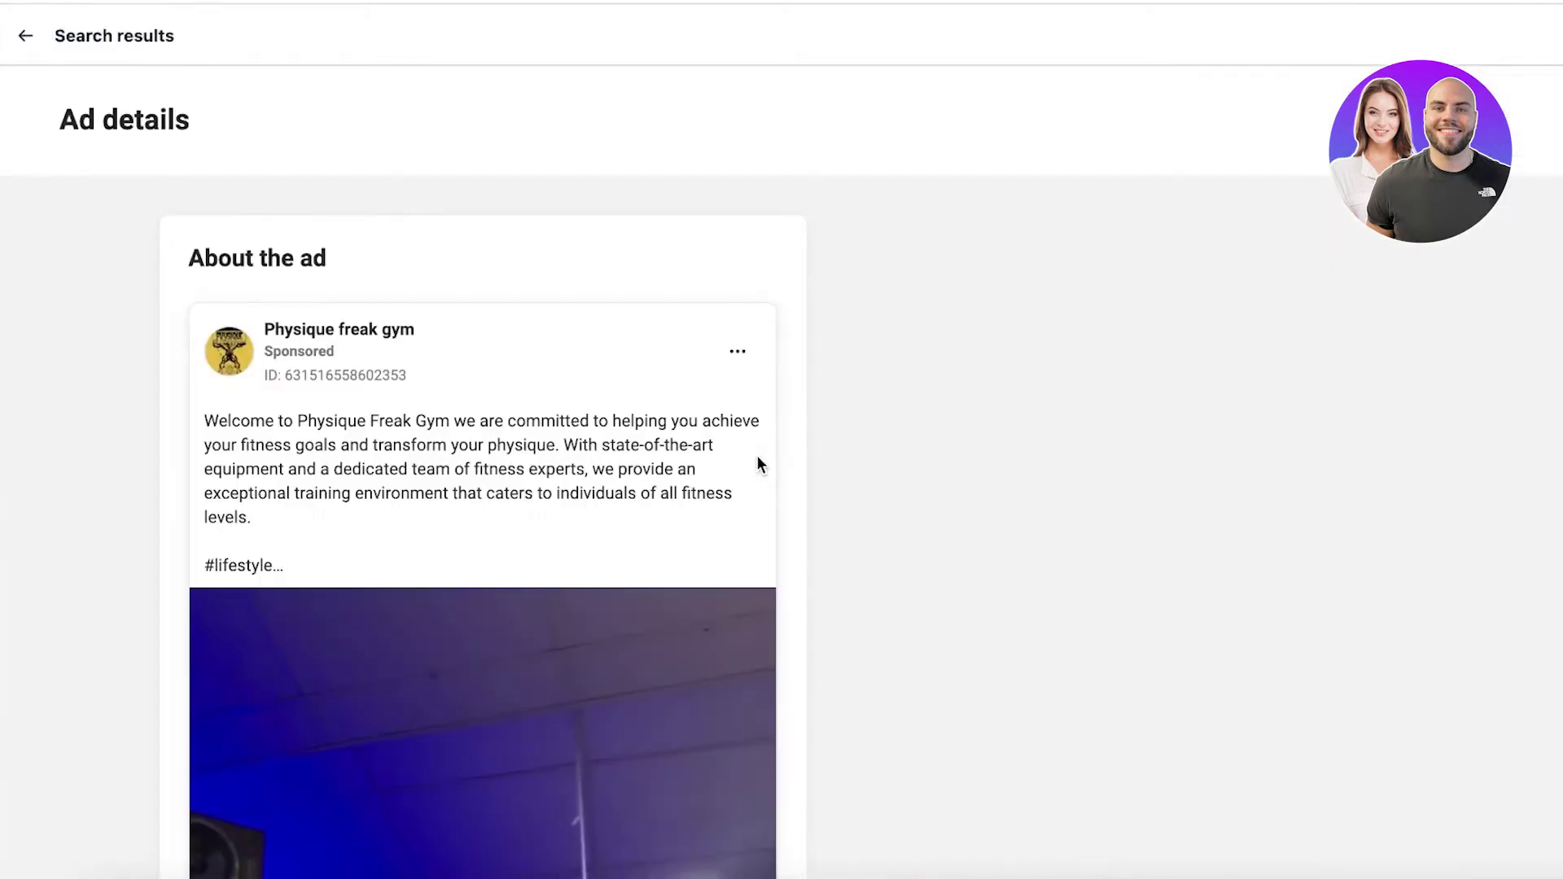
- Play the video in the Physique freak gym ad details and skip about a third of the way in
scroll(780, 236, "down", 10)
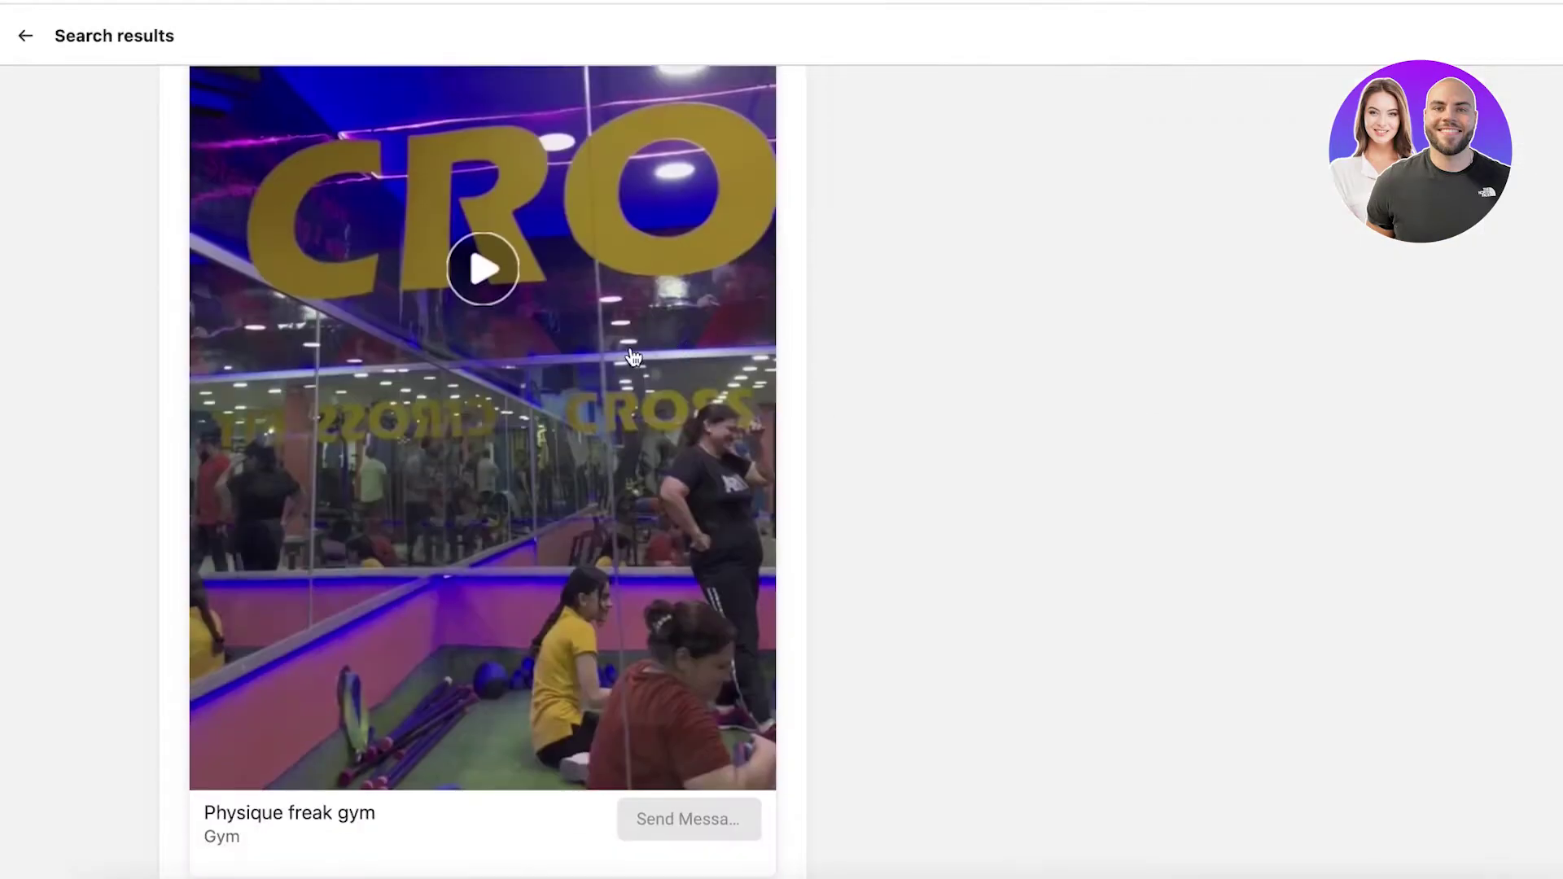
left_click(487, 336)
left_click(389, 764)
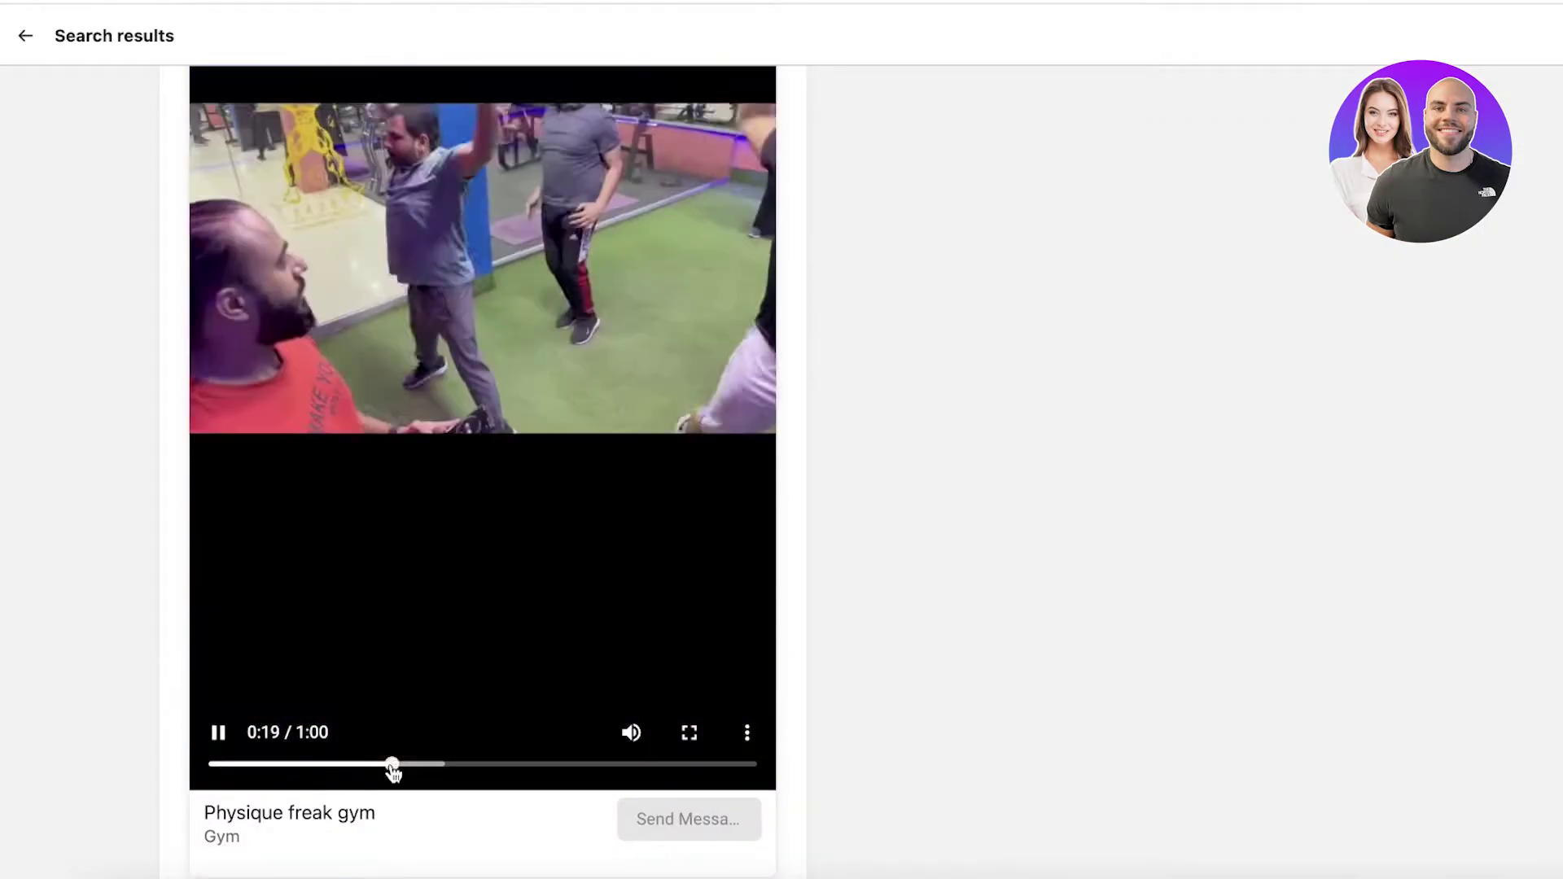
- Examine the ad's text, creative and page information, and pause the video at about the halfway point
scroll(487, 492, "up", 4)
scroll(448, 216, "up", 3)
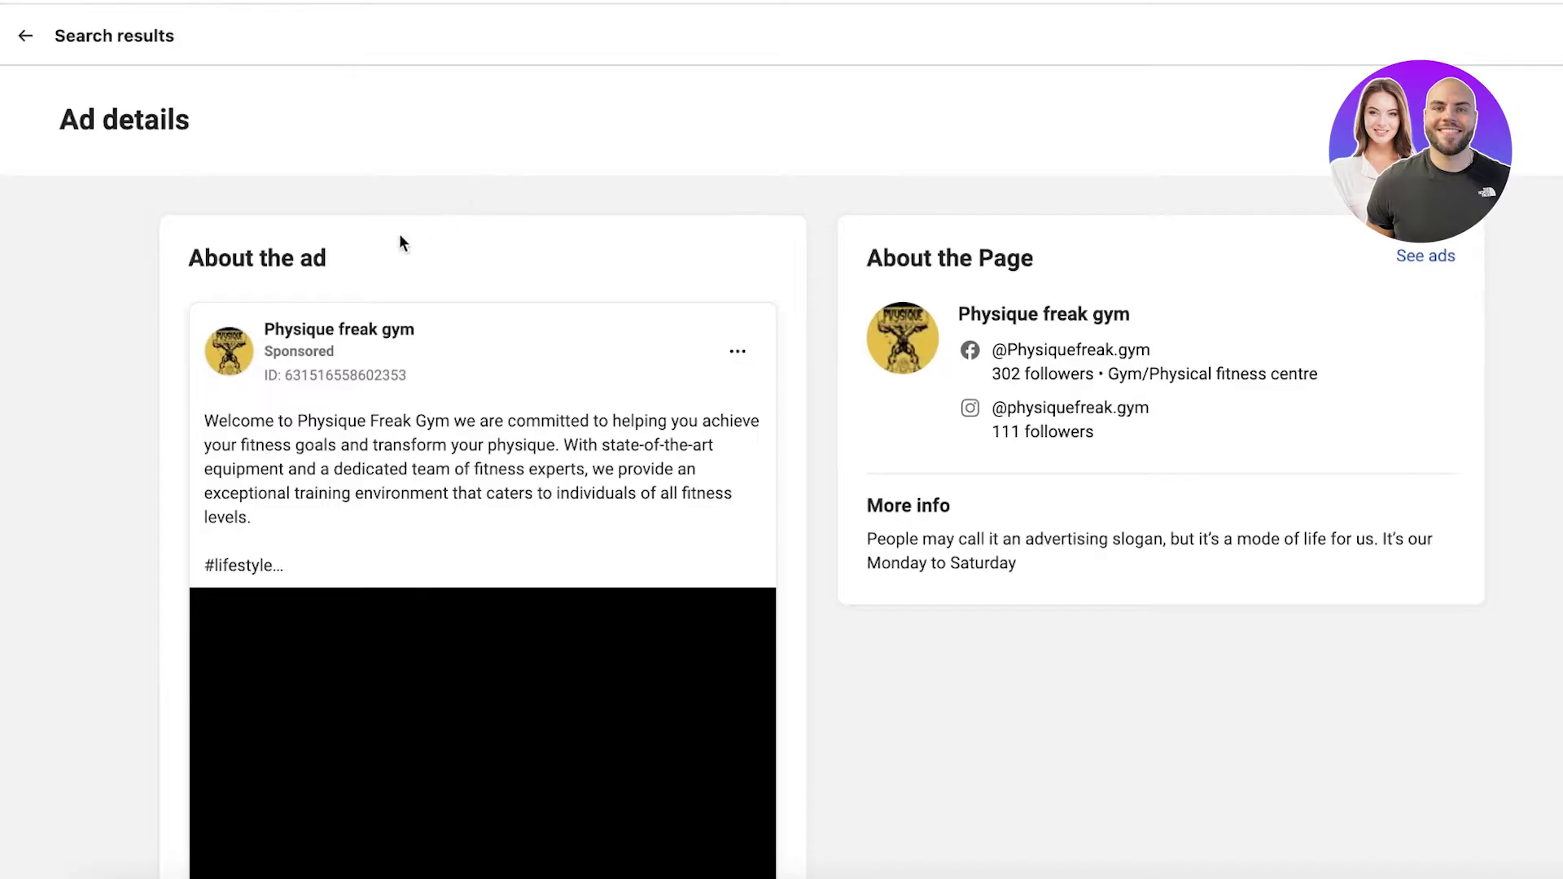
scroll(561, 443, "down", 9)
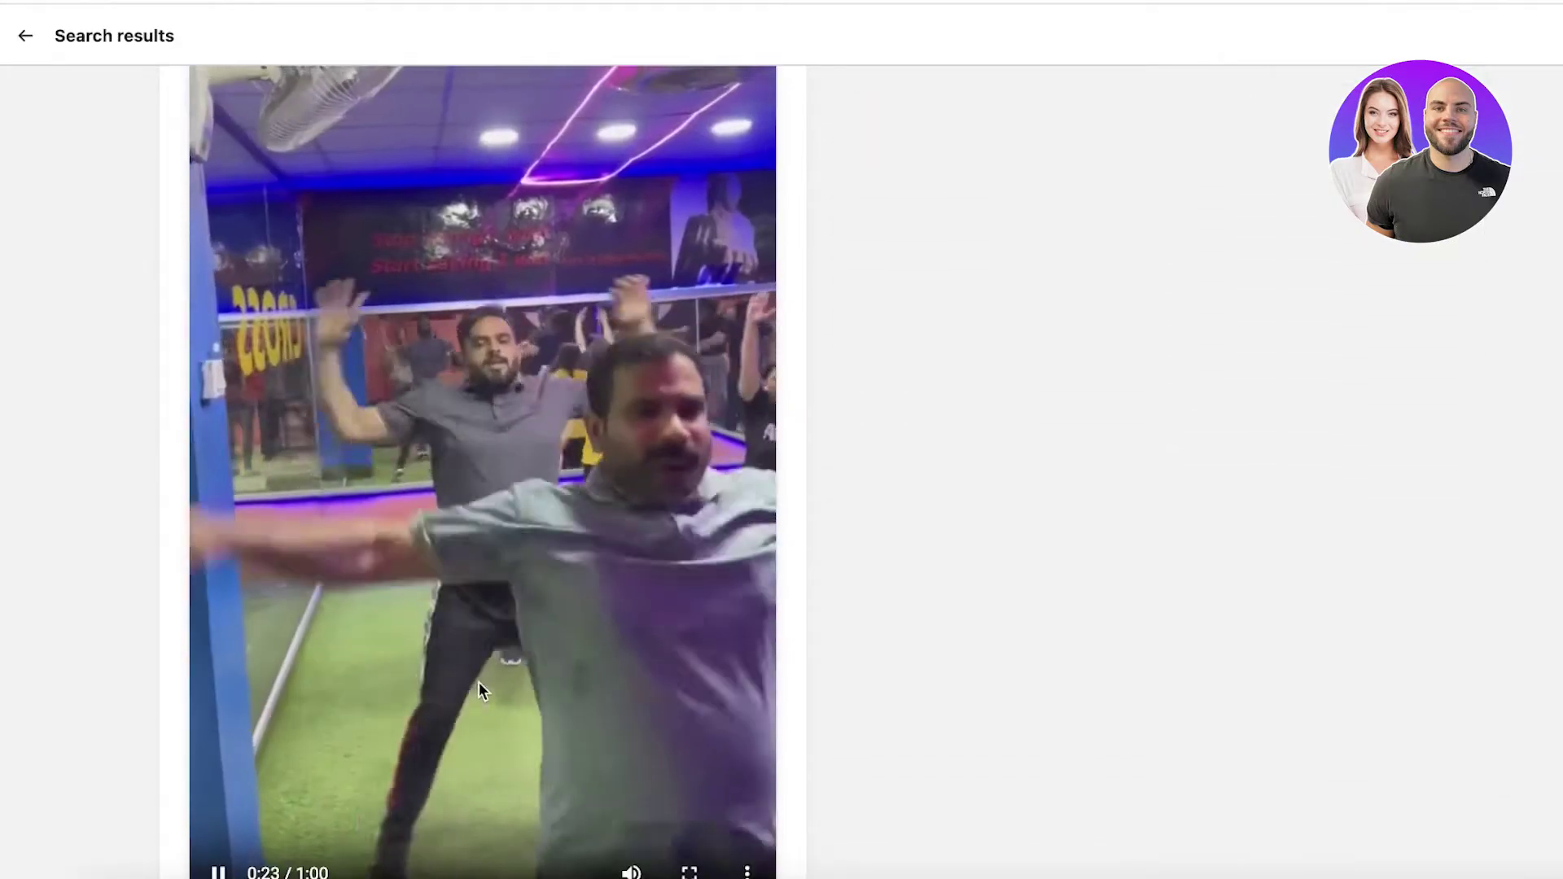
scroll(479, 682, "up", 9)
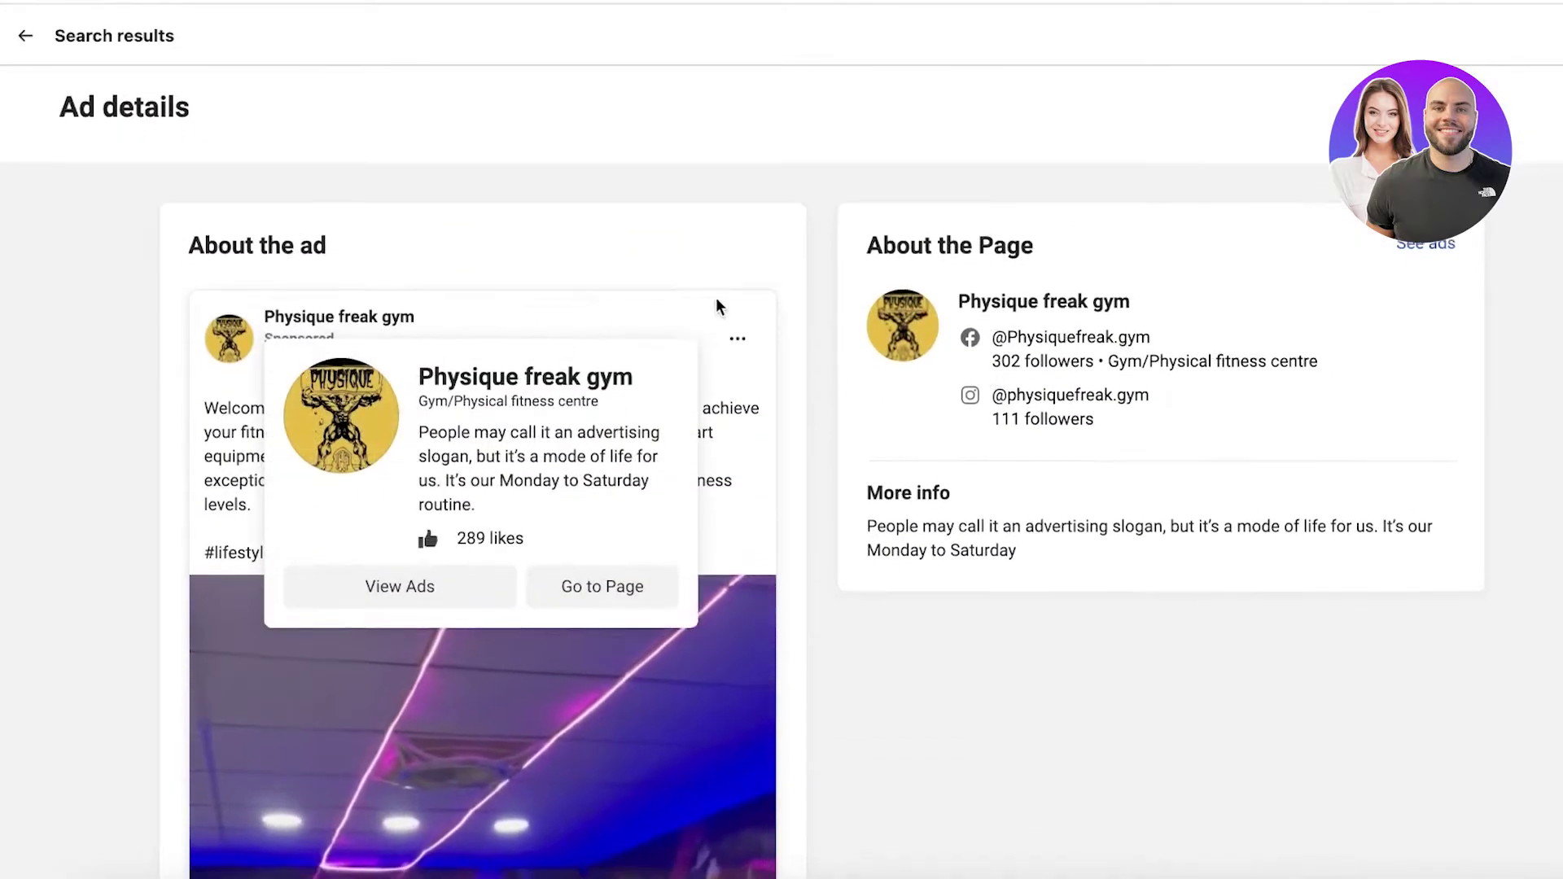
scroll(947, 236, "down", 1)
scroll(770, 457, "down", 12)
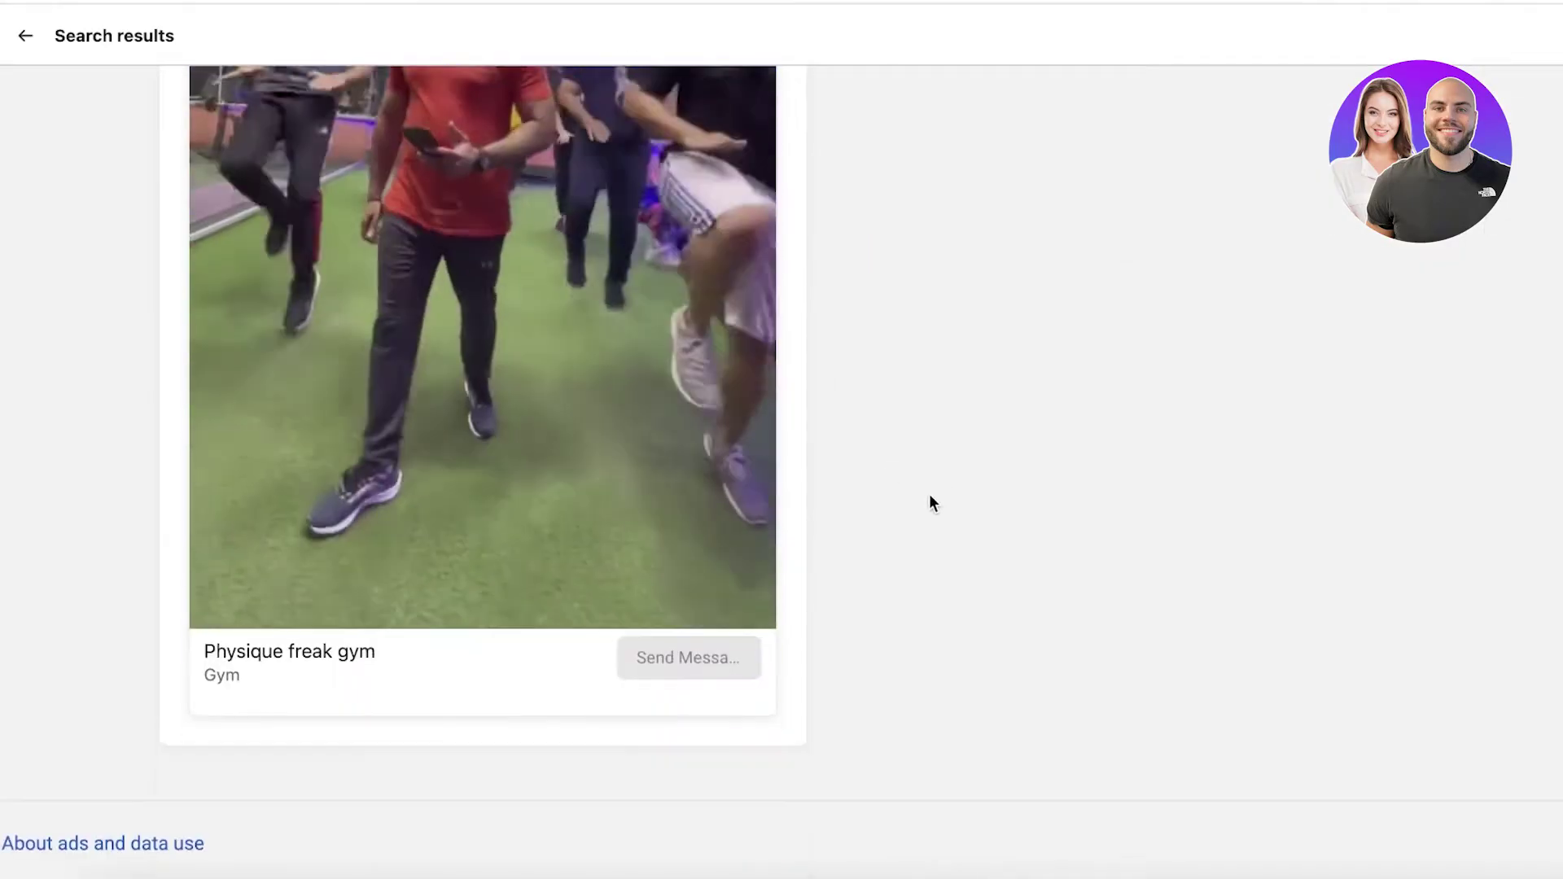
scroll(346, 570, "up", 5)
scroll(301, 733, "down", 5)
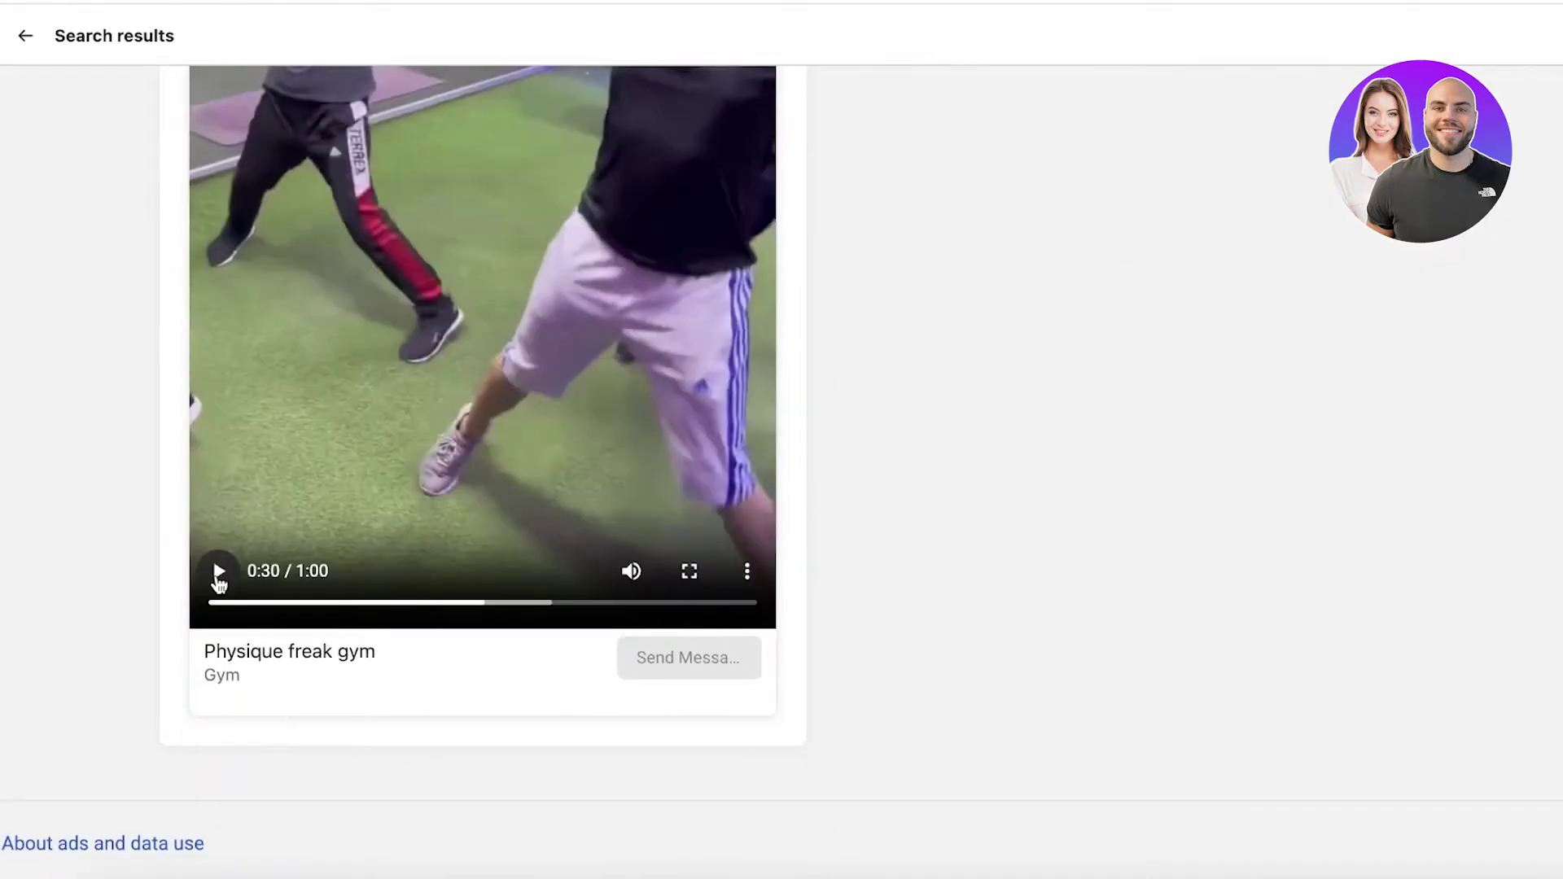
scroll(221, 565, "up", 5)
scroll(221, 565, "up", 5)
scroll(254, 539, "down", 5)
scroll(709, 525, "up", 5)
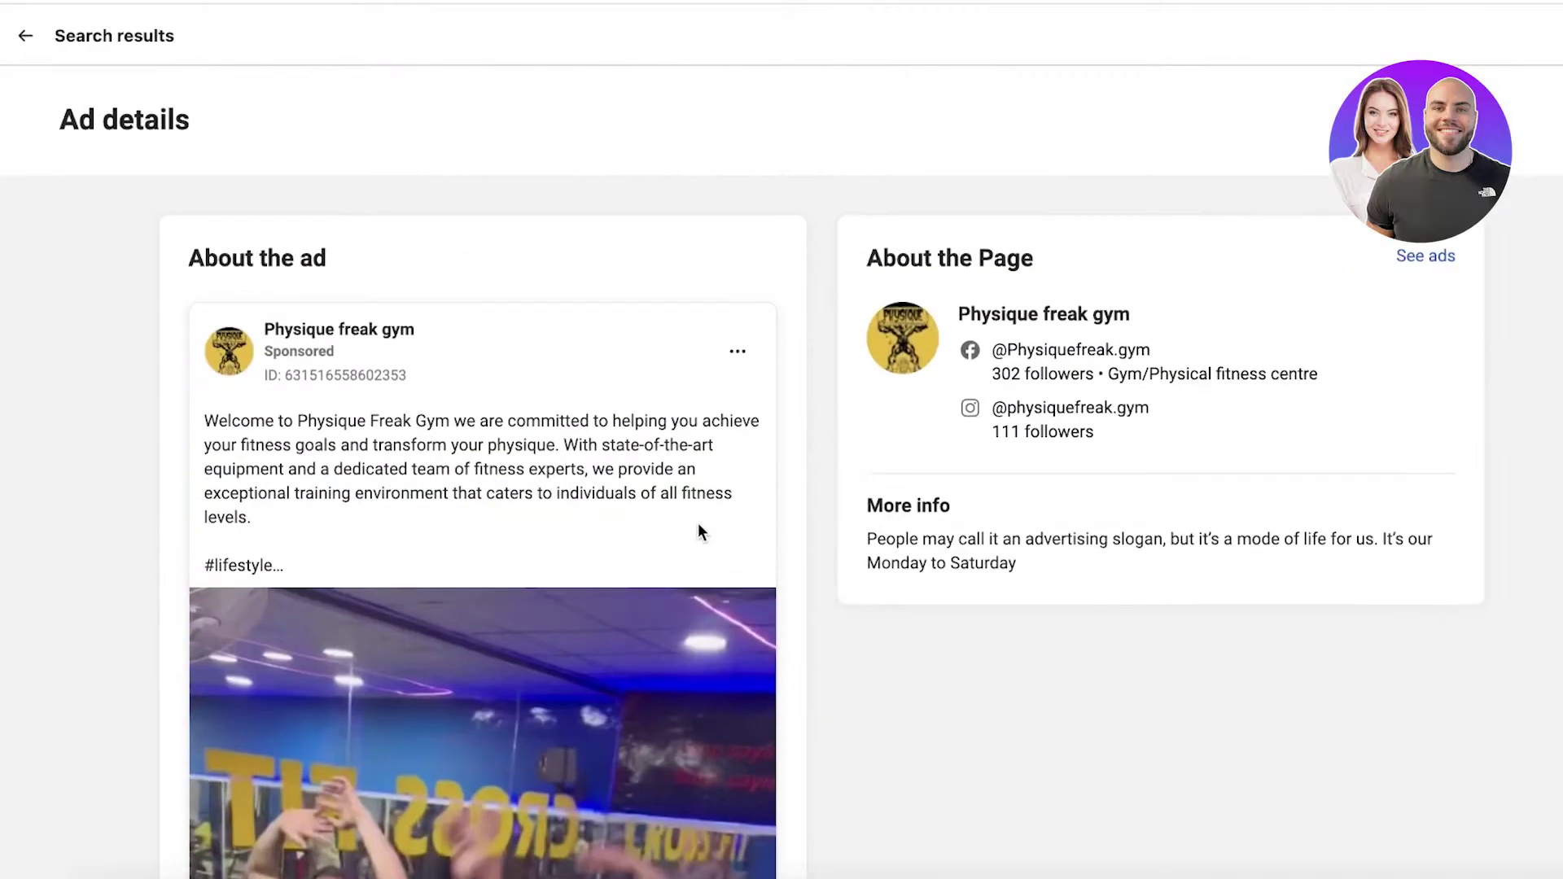
scroll(698, 515, "down", 1)
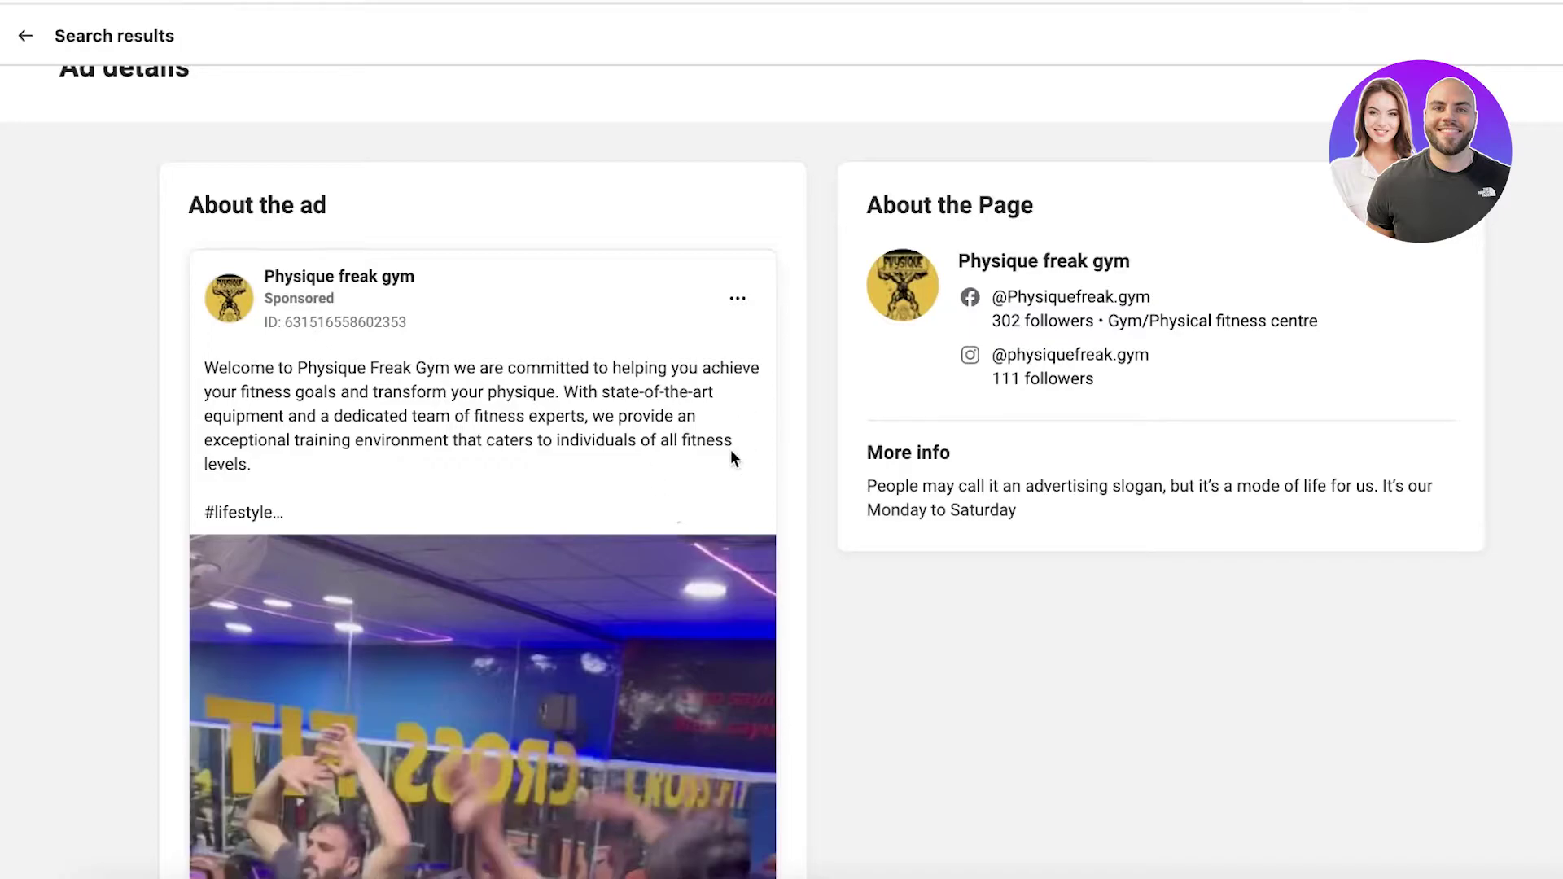
right_click(459, 462)
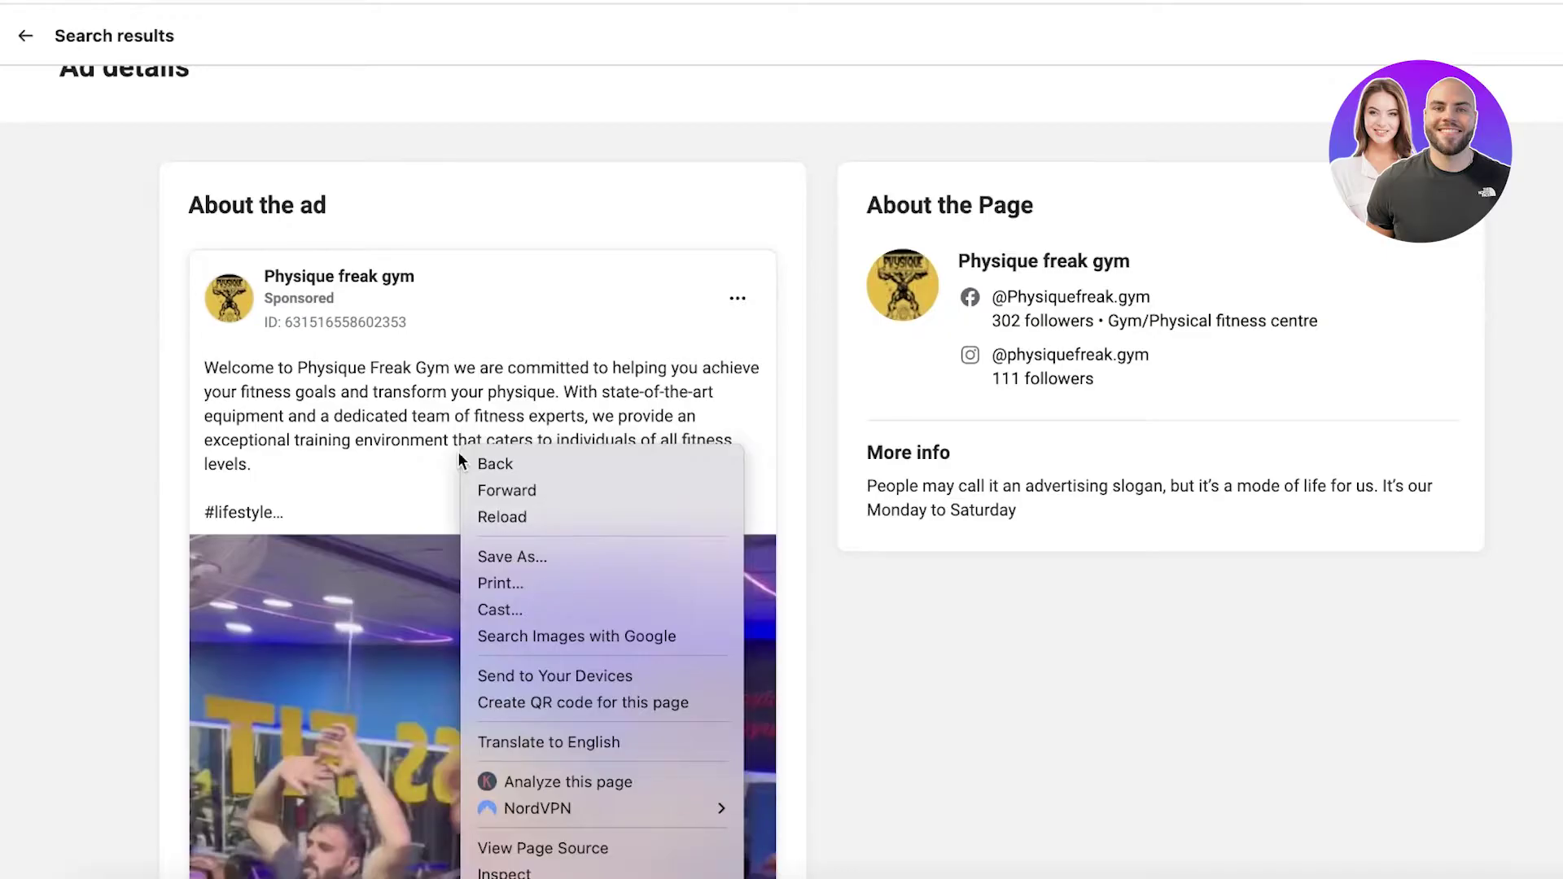
left_click(510, 419)
scroll(655, 140, "down", 2)
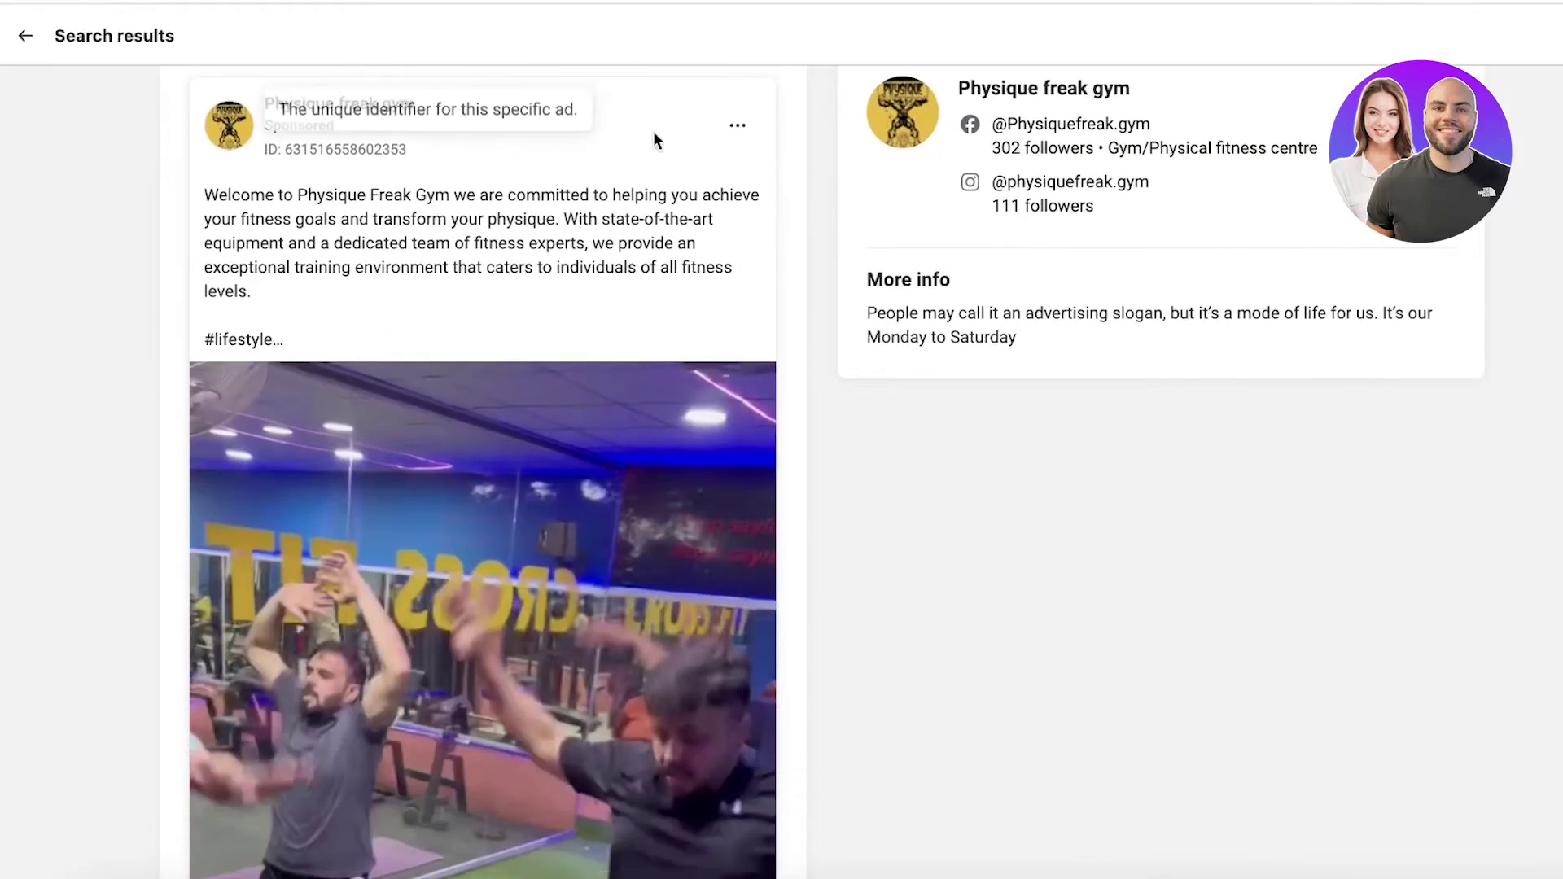
- Inspect the ad details page in the browser's developer tools and look through its HTML elements
right_click(510, 127)
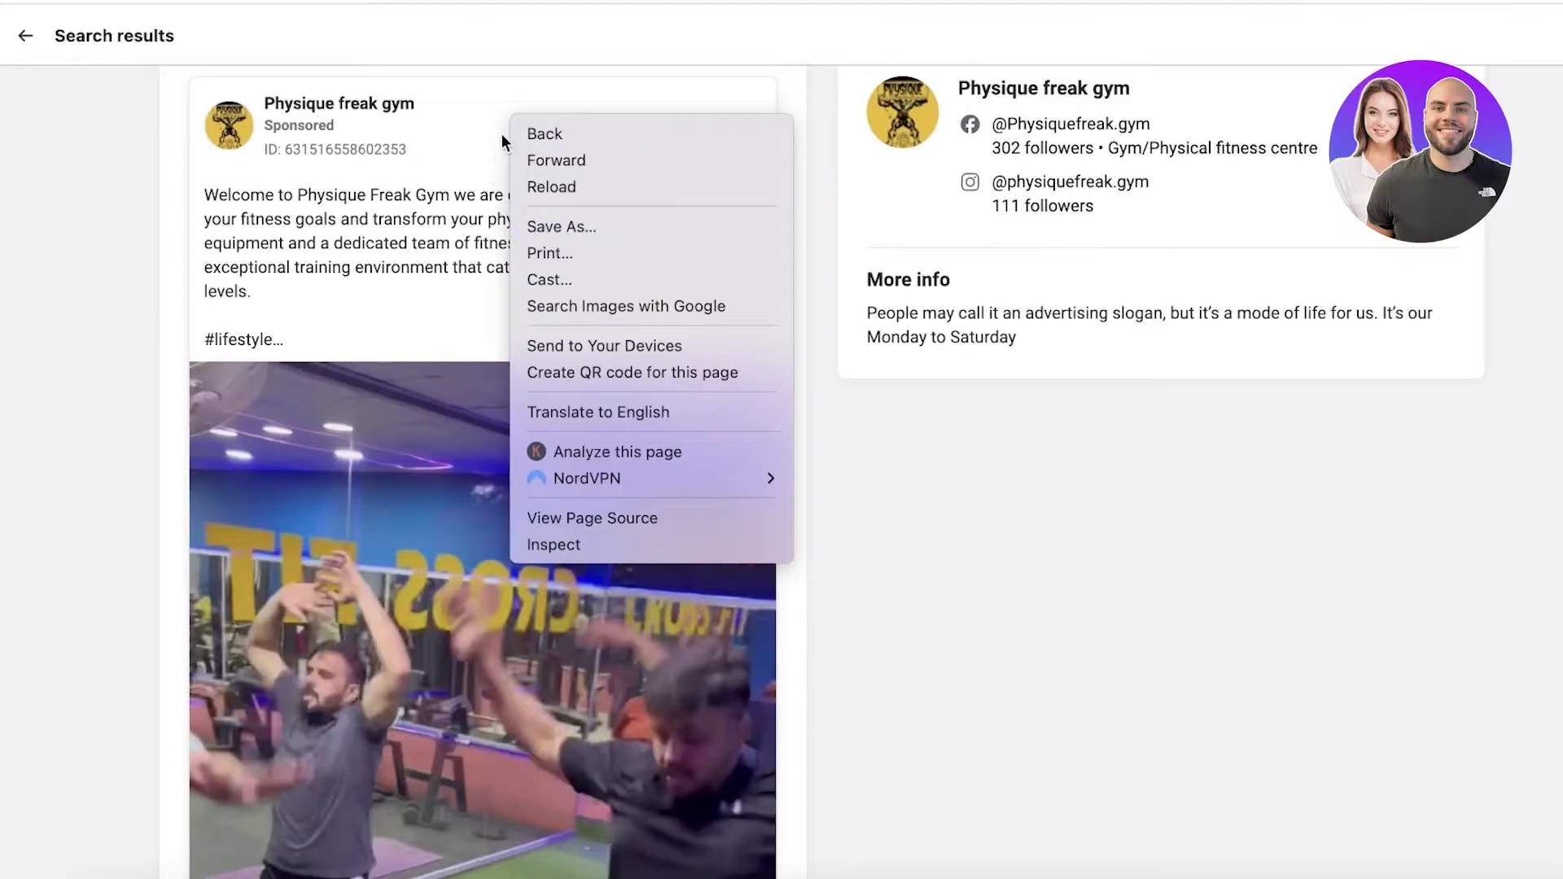
left_click(539, 545)
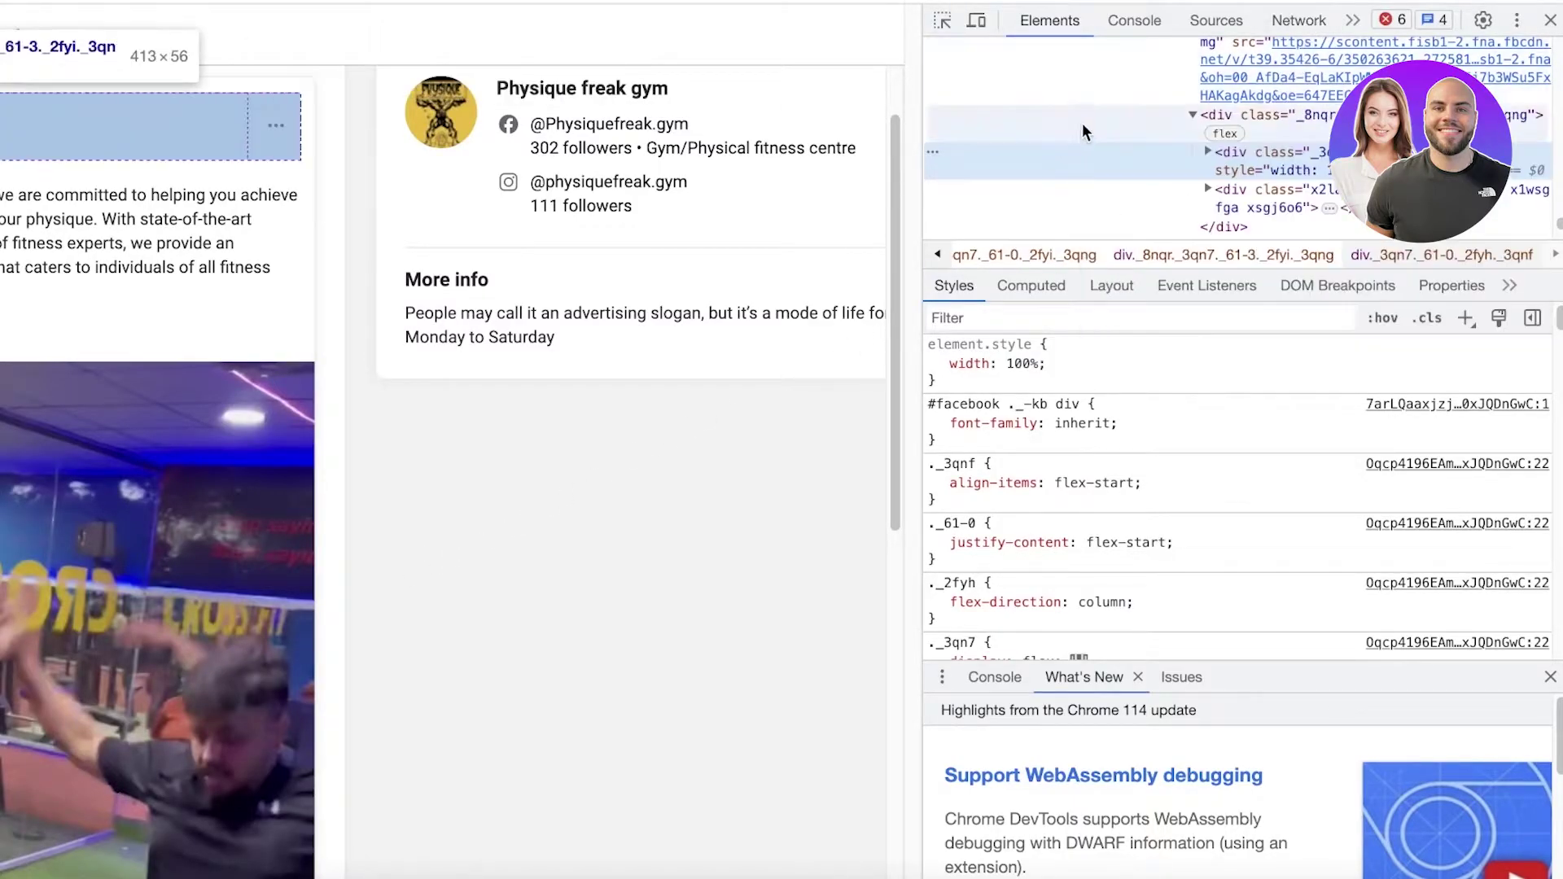
scroll(1210, 232, "down", 10)
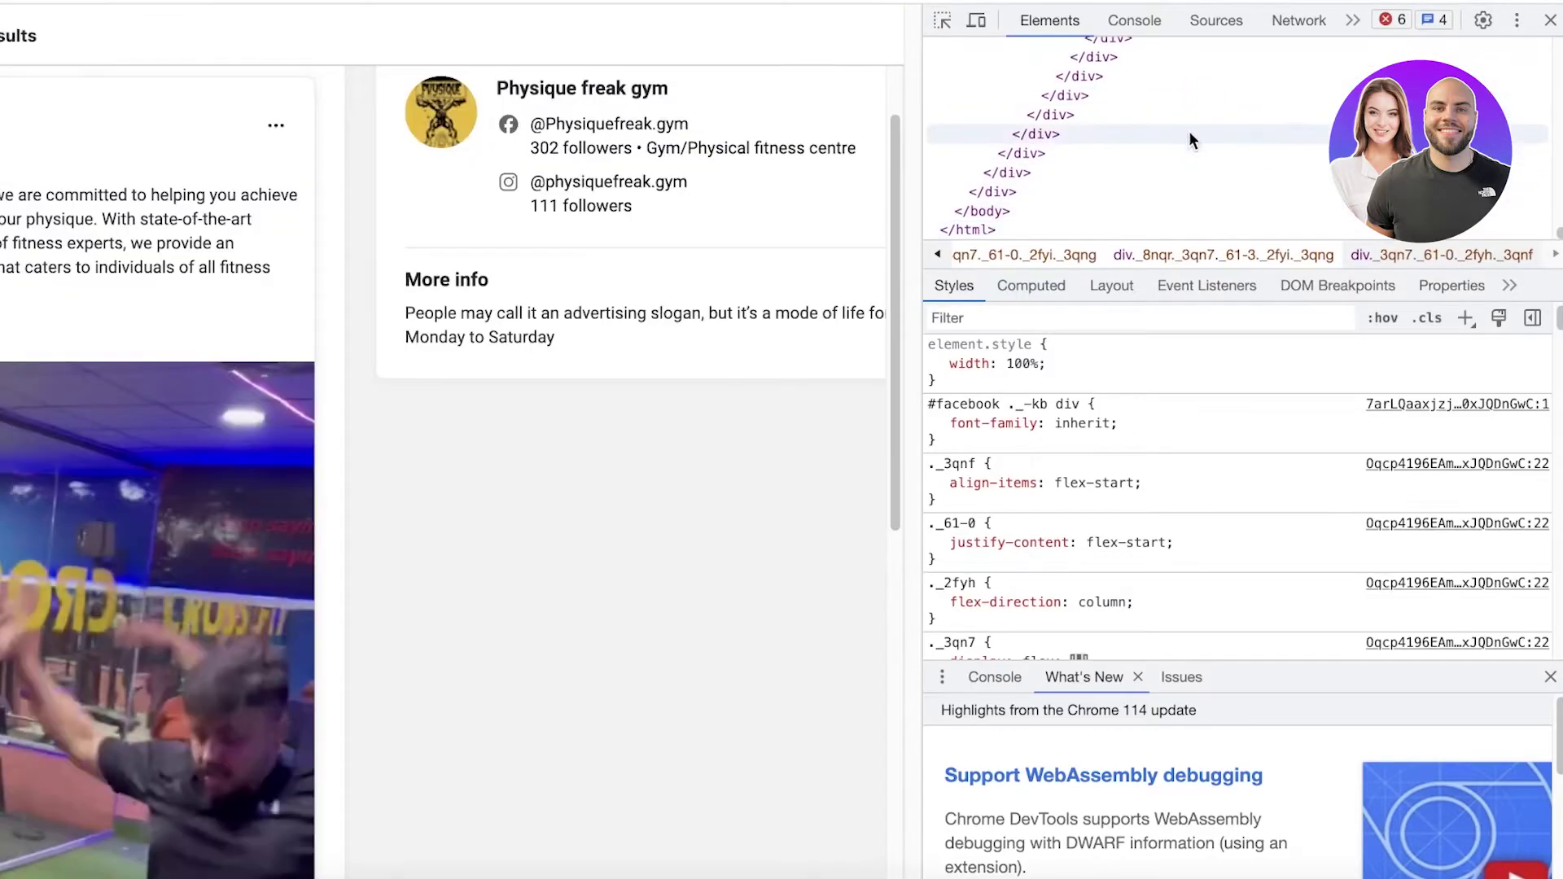
left_click(1182, 155)
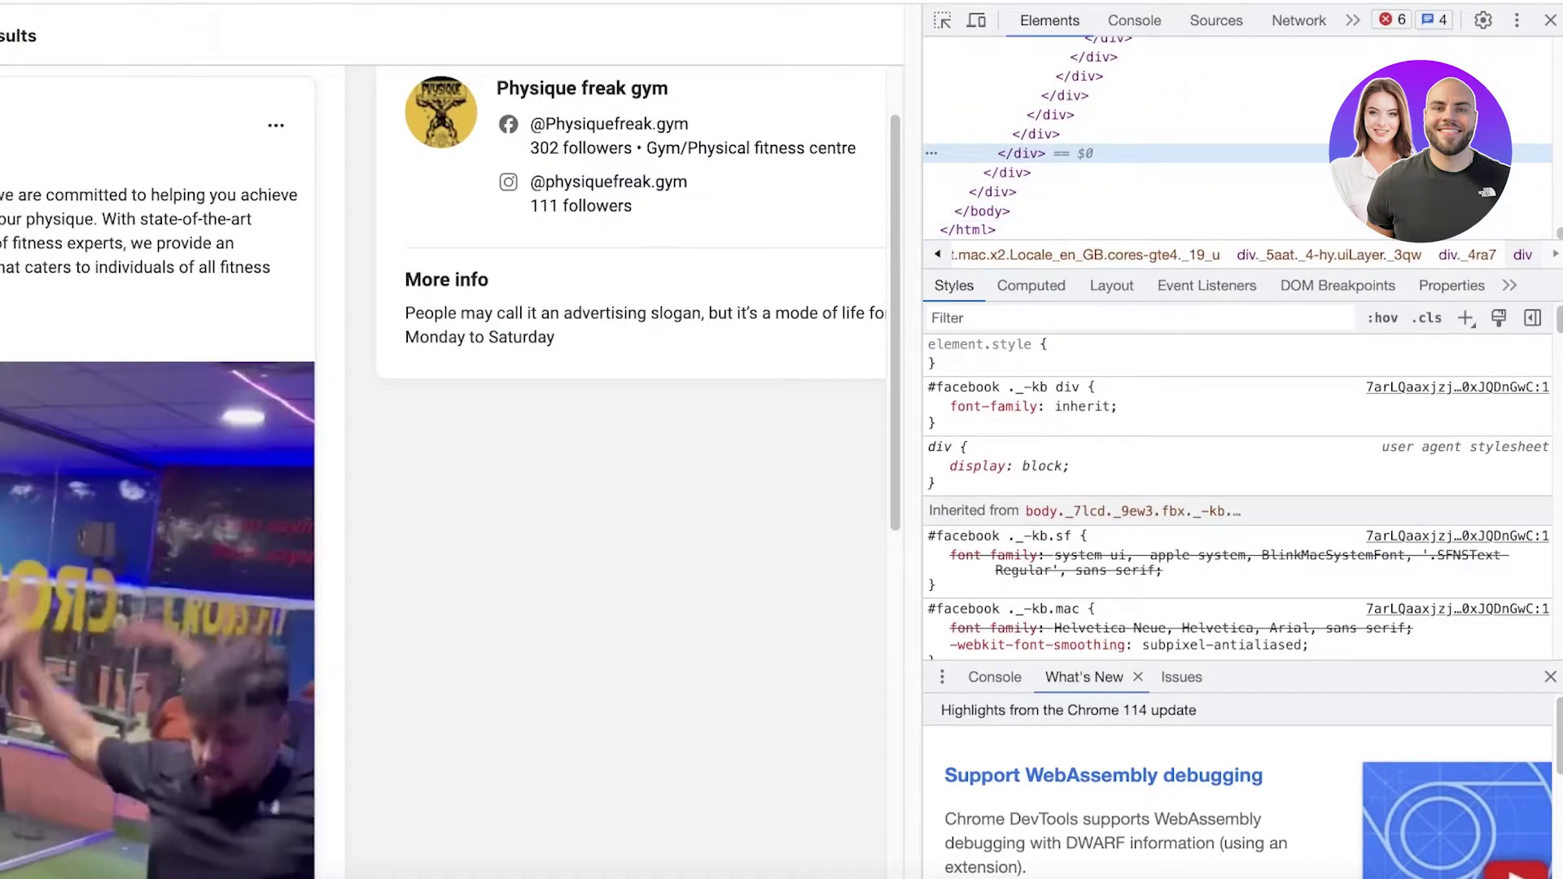
scroll(1140, 122, "up", 10)
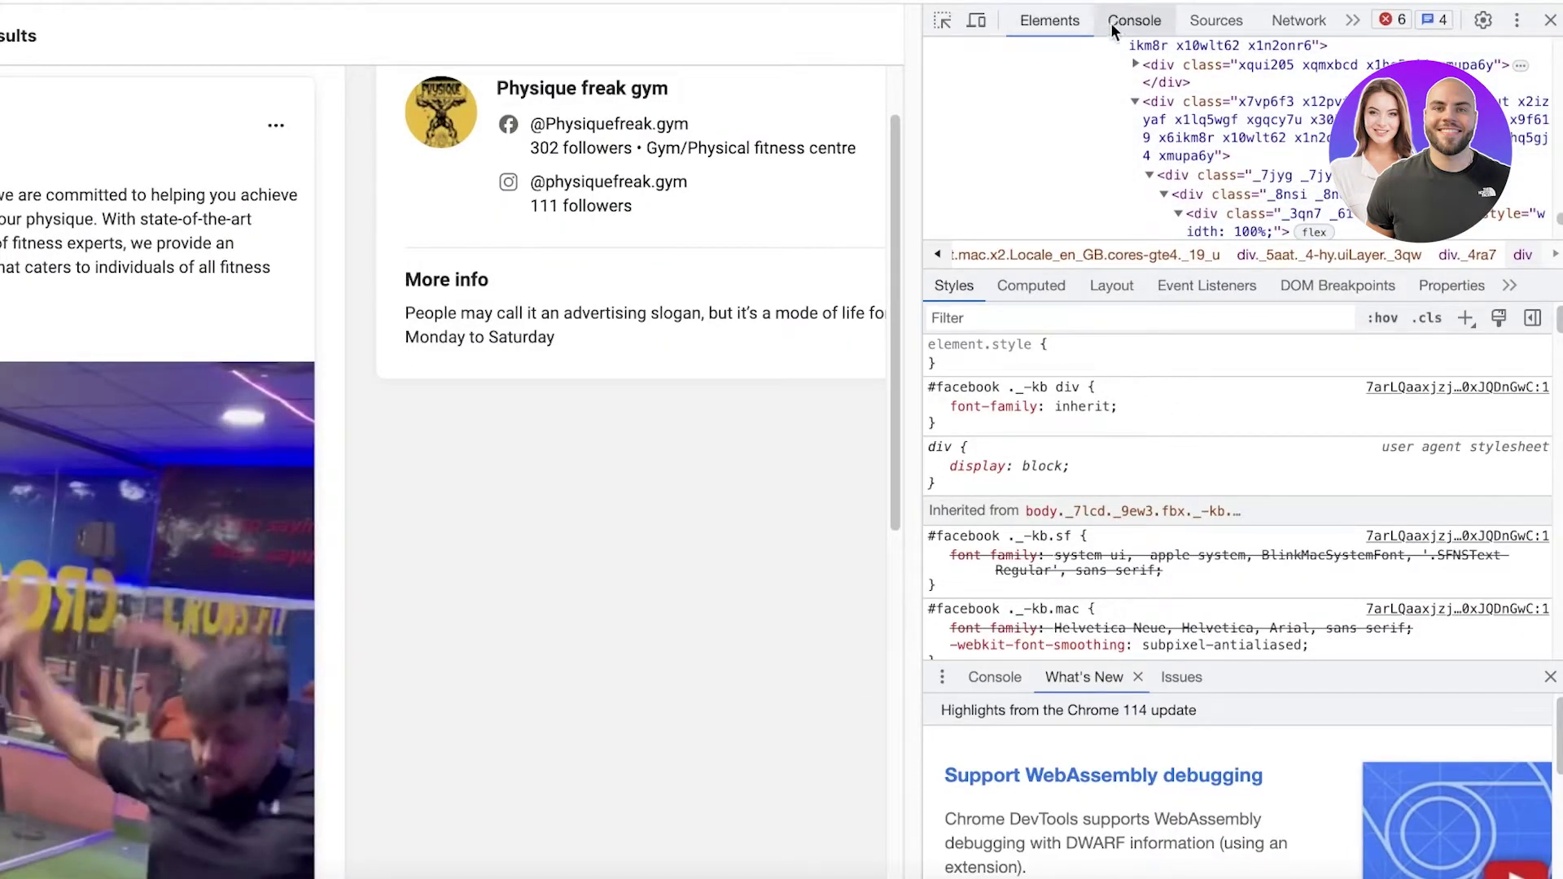
- Capture the ad video's network request by playing the video, with the network log filtered to Media
left_click(1303, 23)
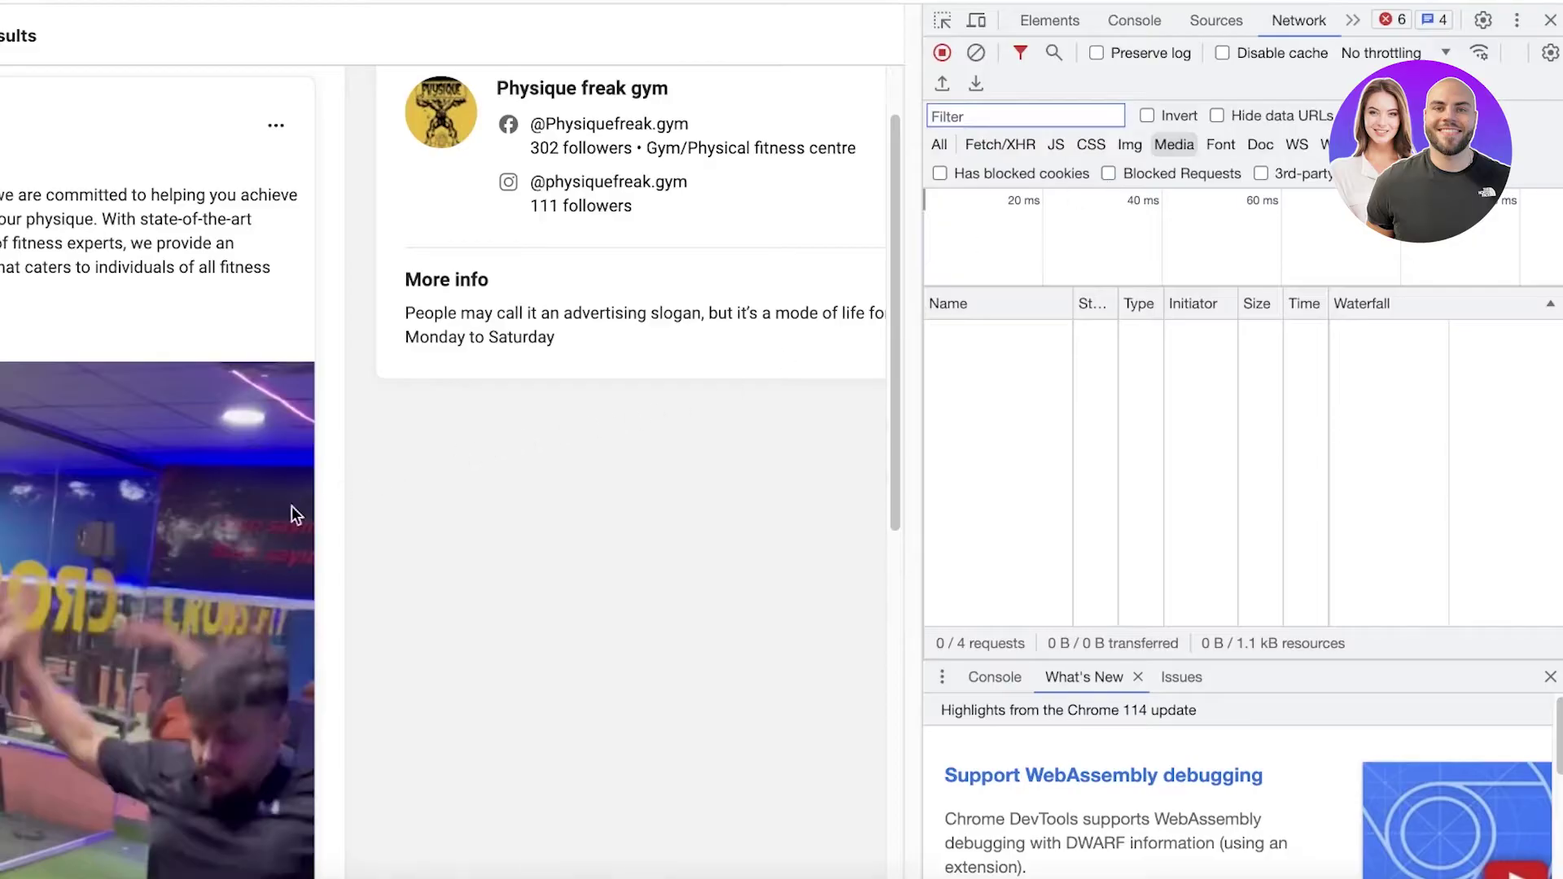
left_click(73, 604)
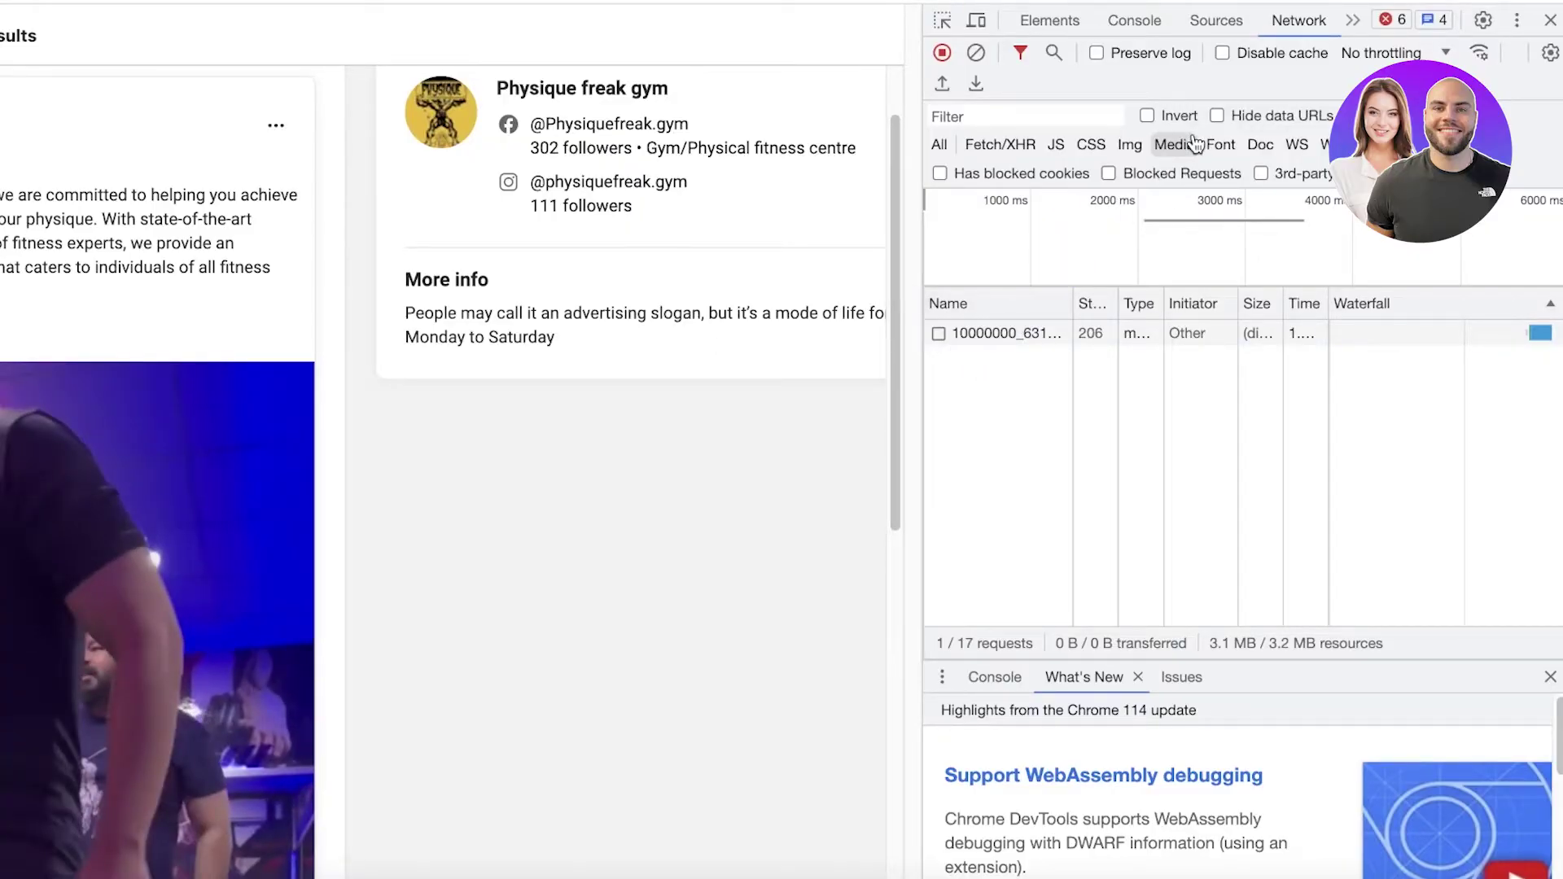
left_click(1298, 18)
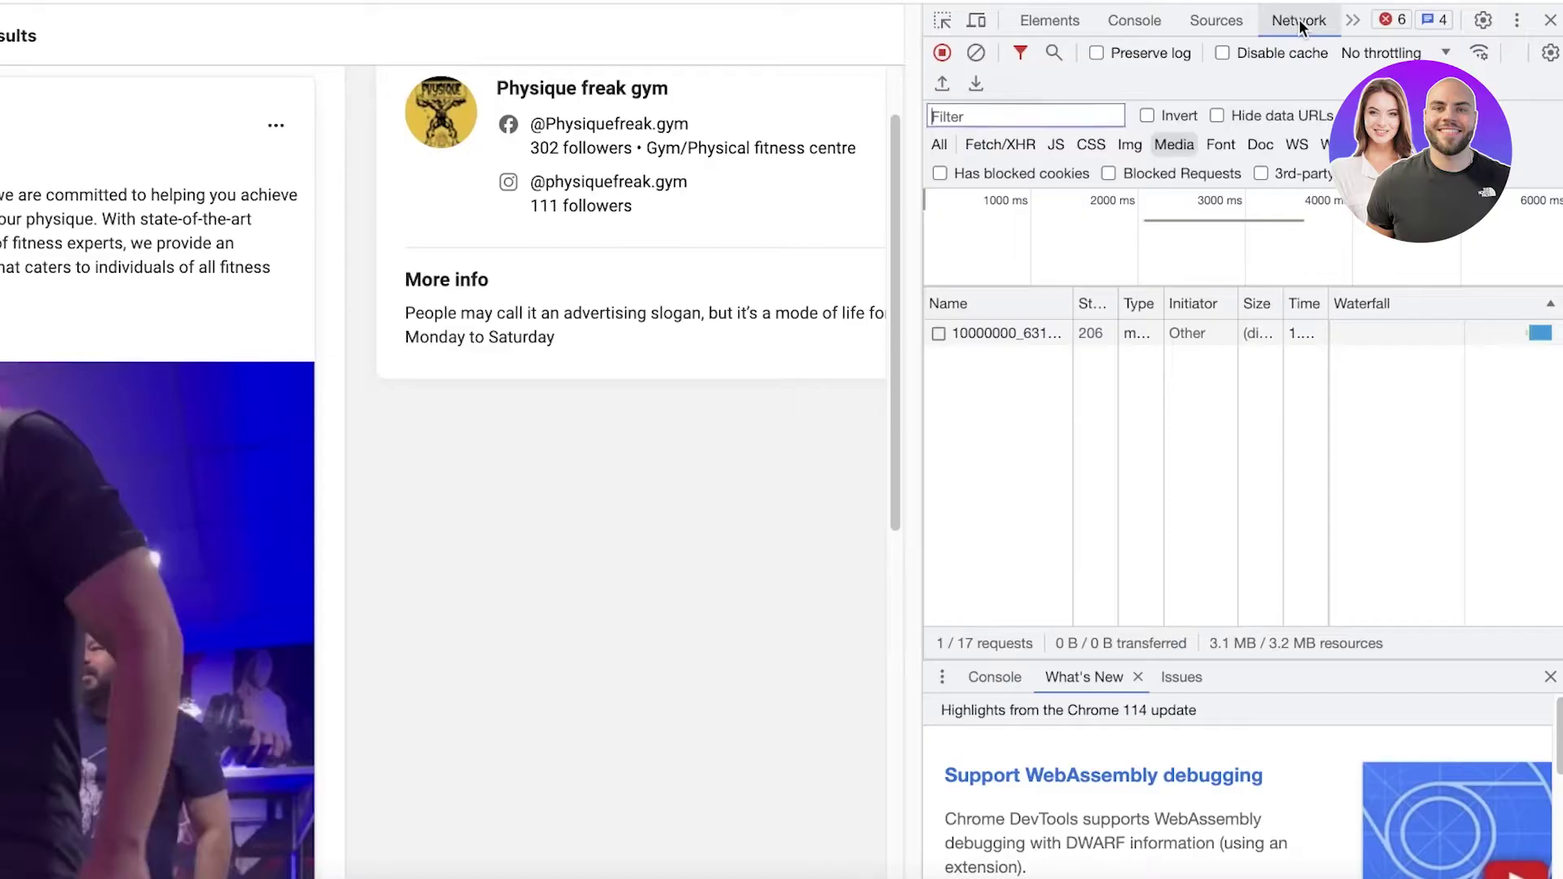
left_click(1171, 149)
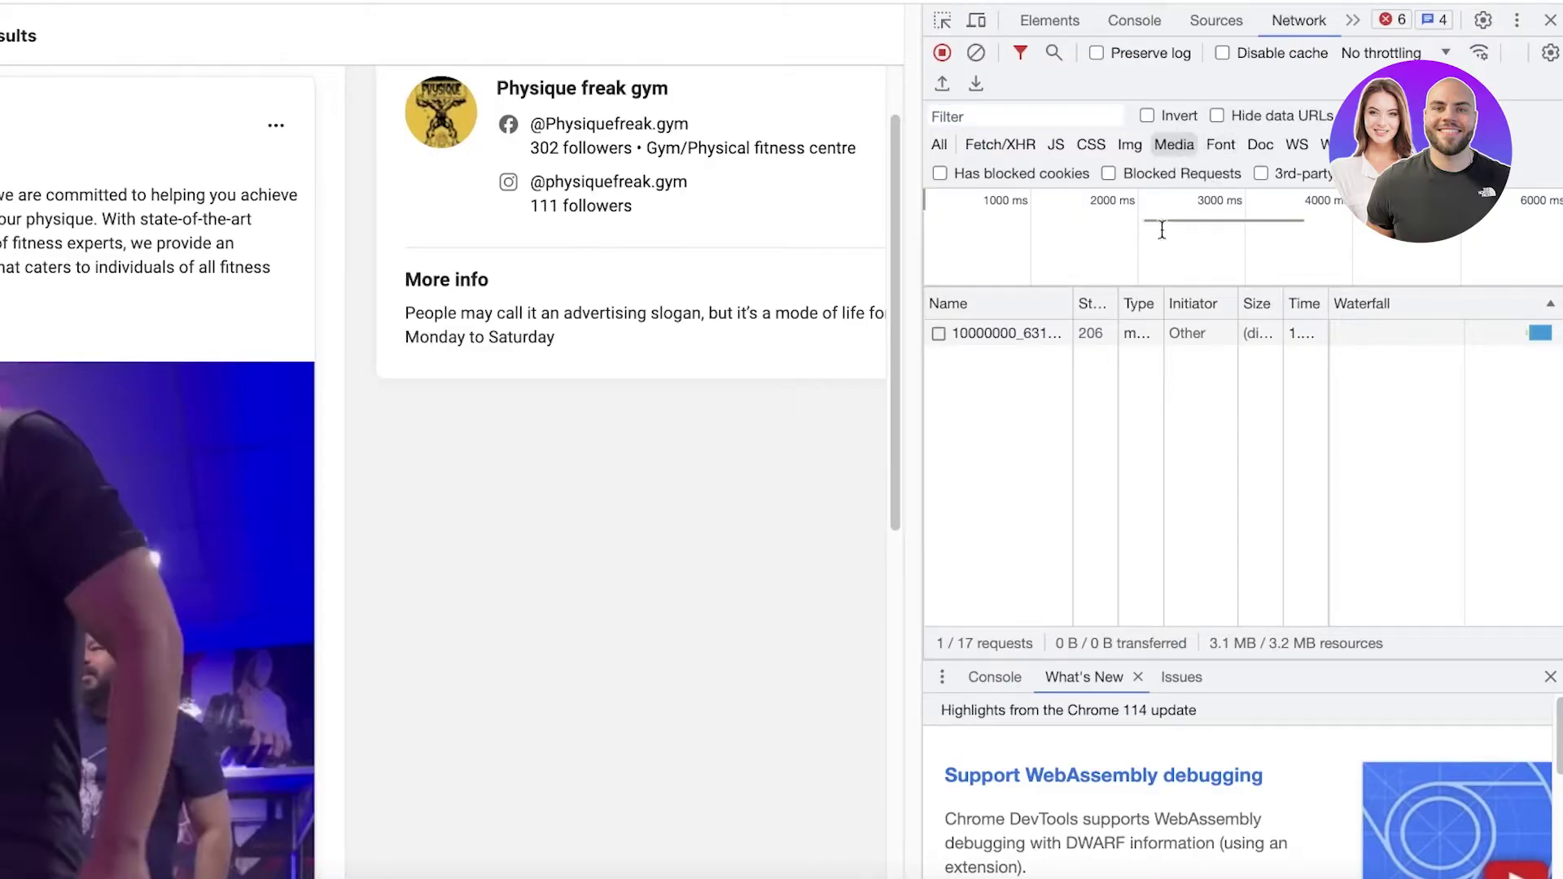
- Open the captured media request in a new tab to download the ad's video file
left_click(989, 334)
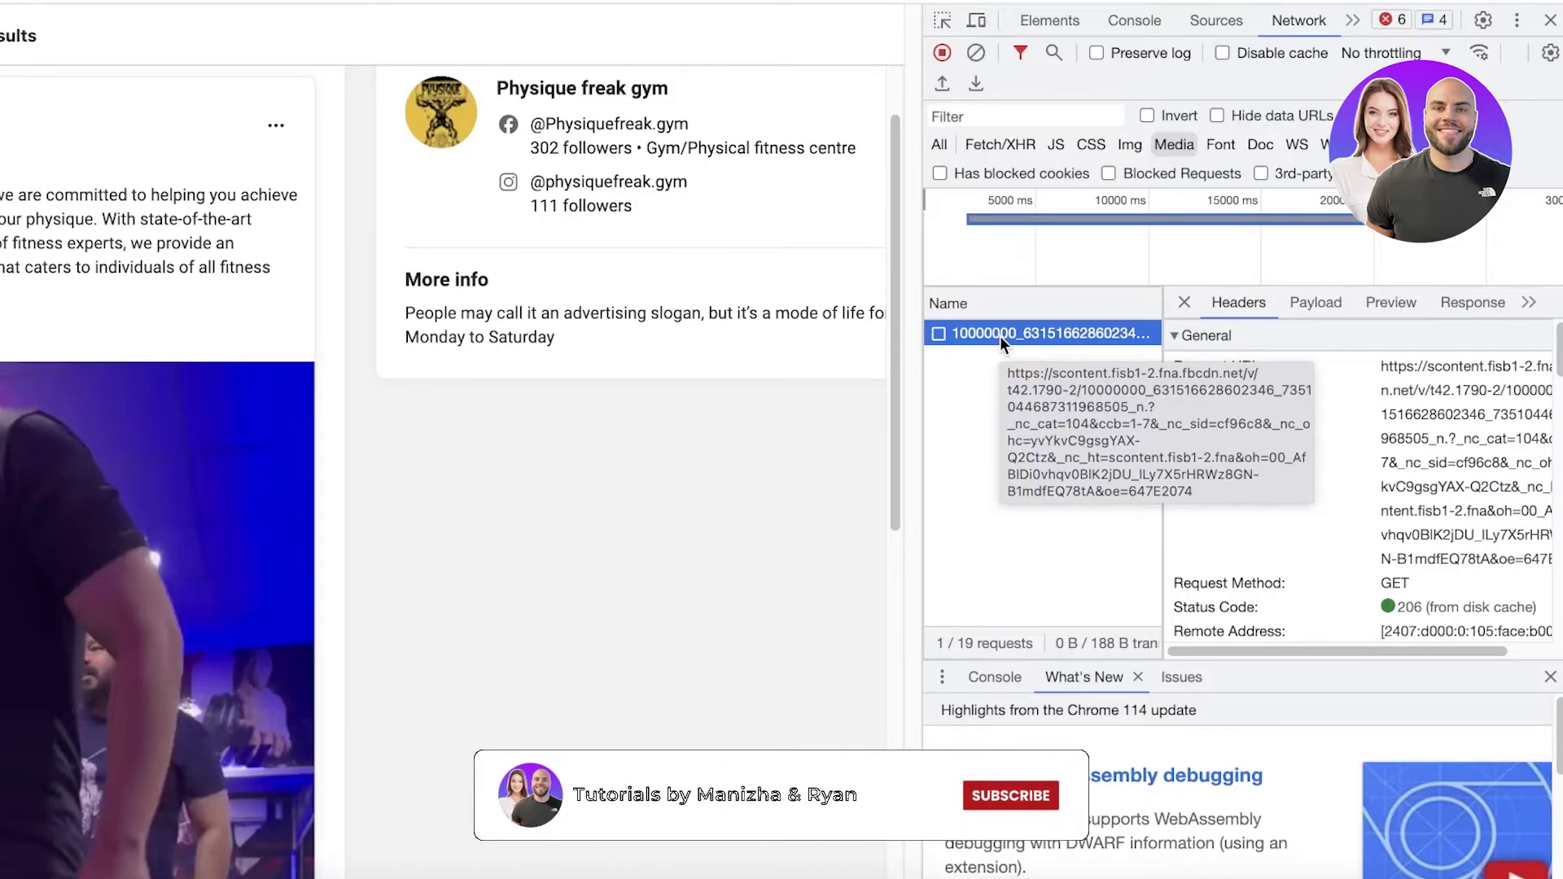
right_click(1000, 336)
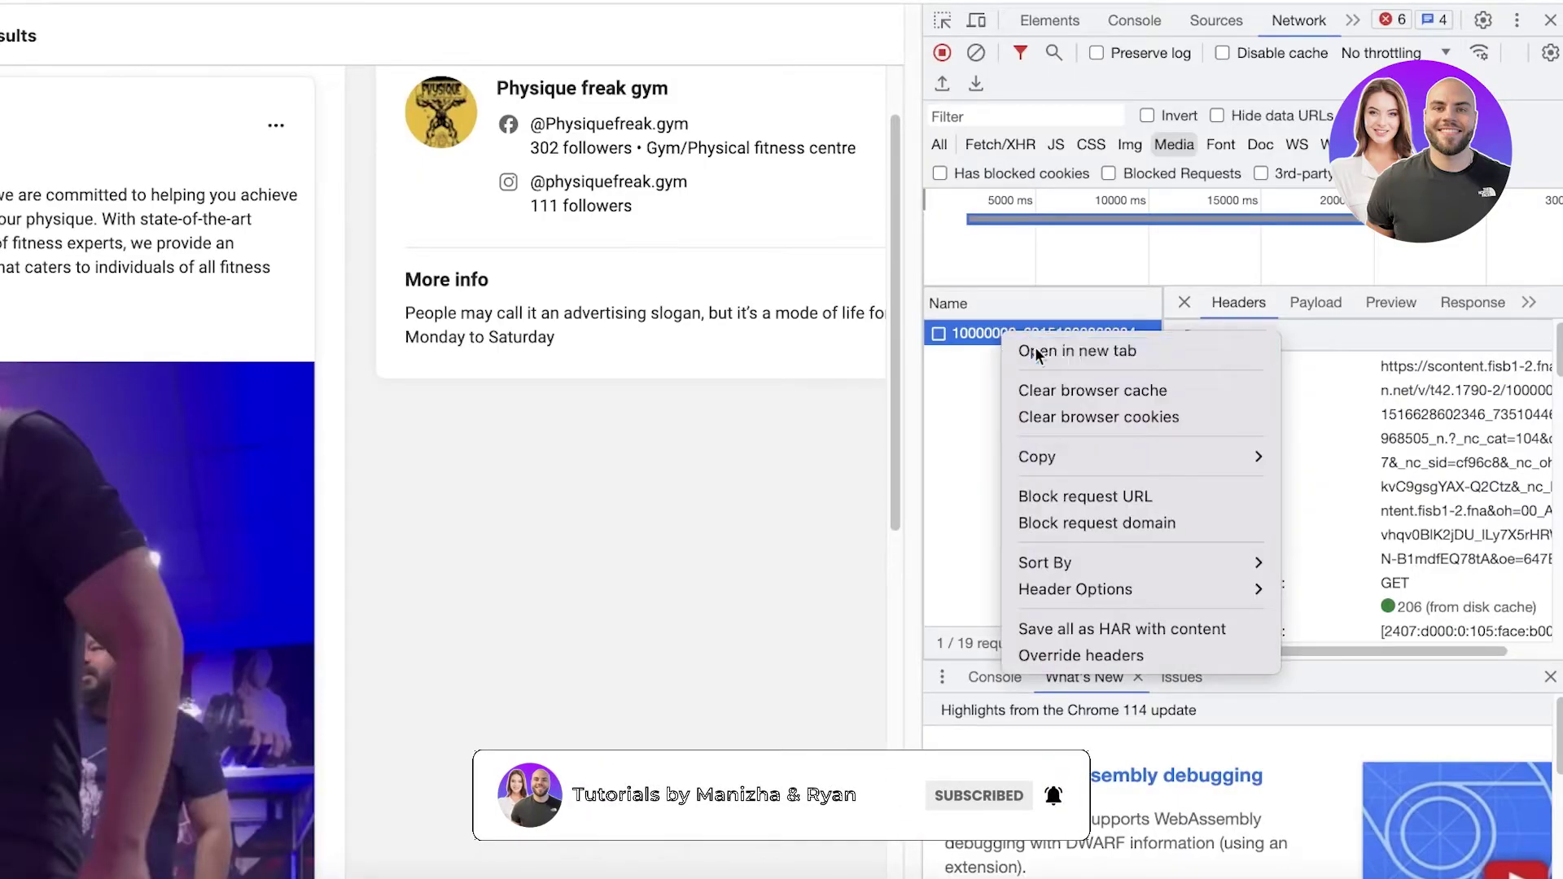
left_click(1034, 350)
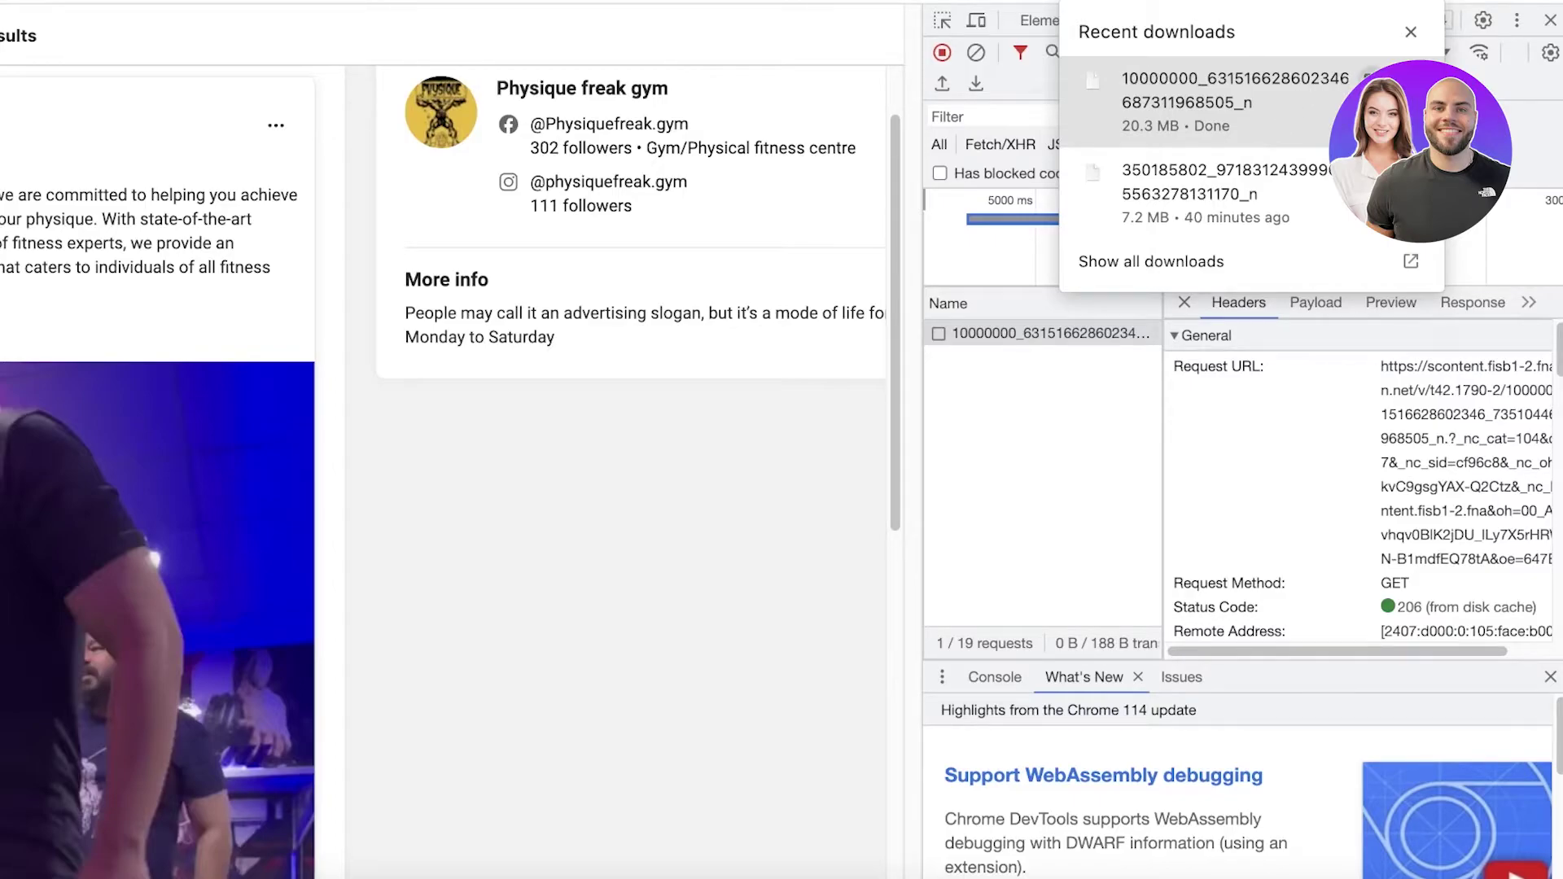
- Show the newly downloaded ad file in Finder and add the .mp4 extension to the end of its name
left_click(1374, 79)
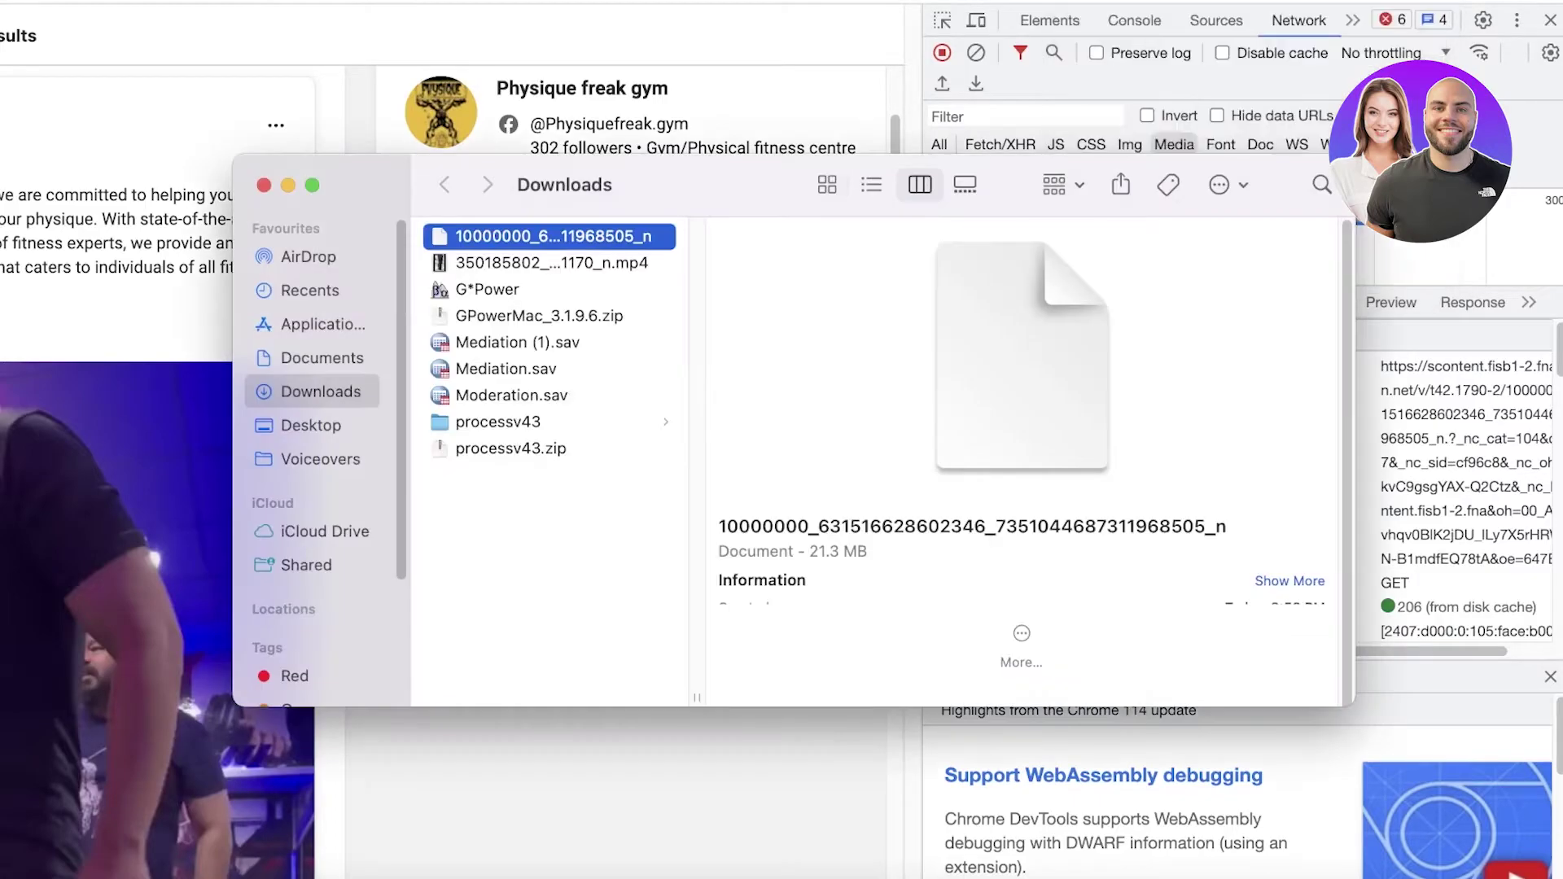
left_click(608, 238)
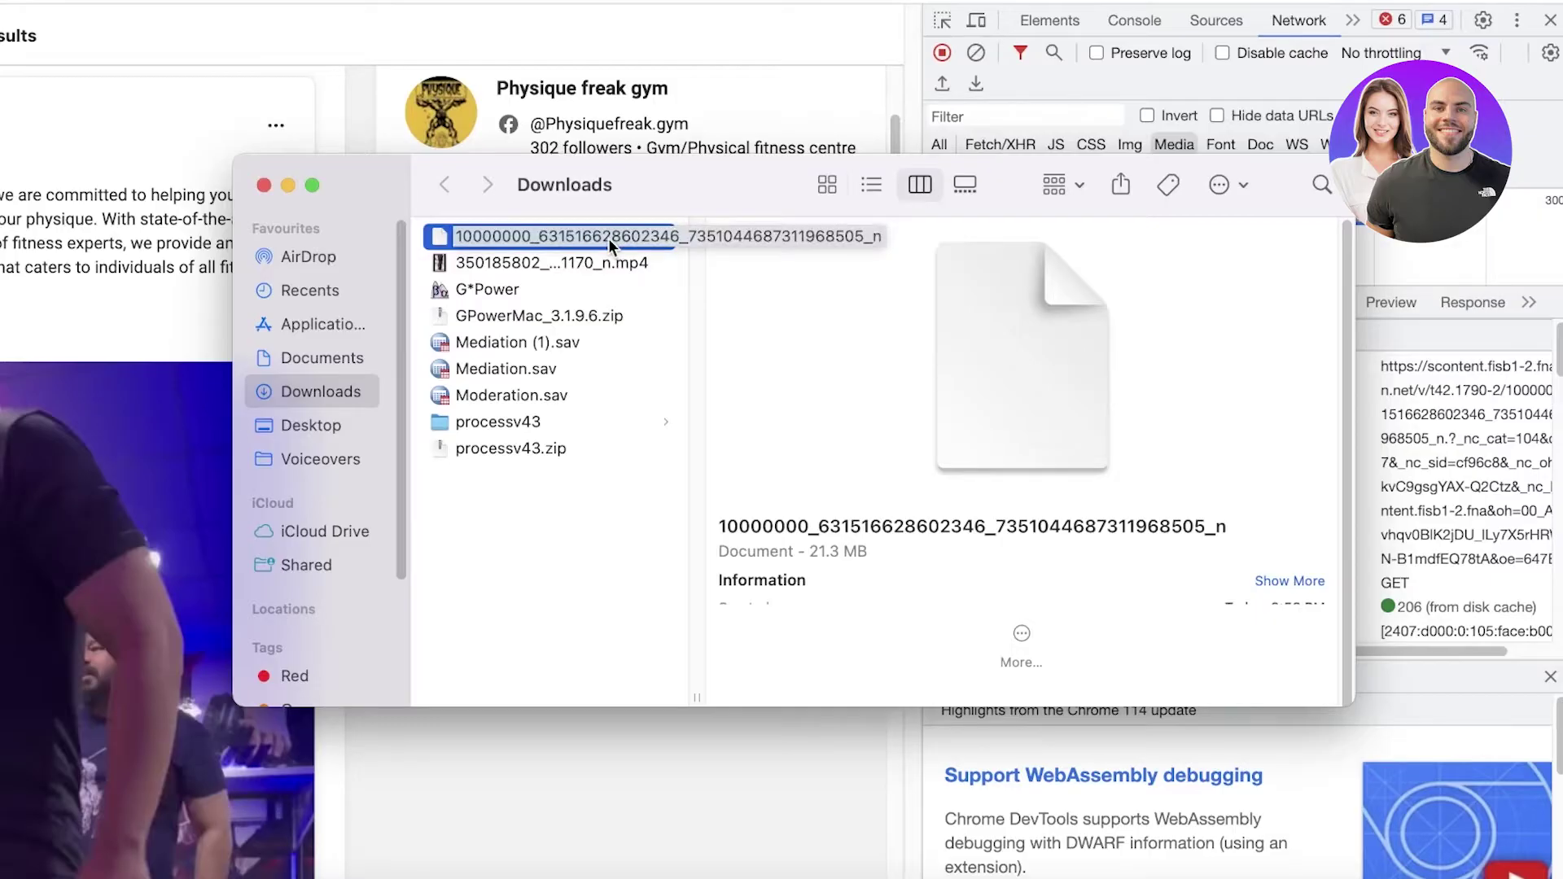
right_click(609, 238)
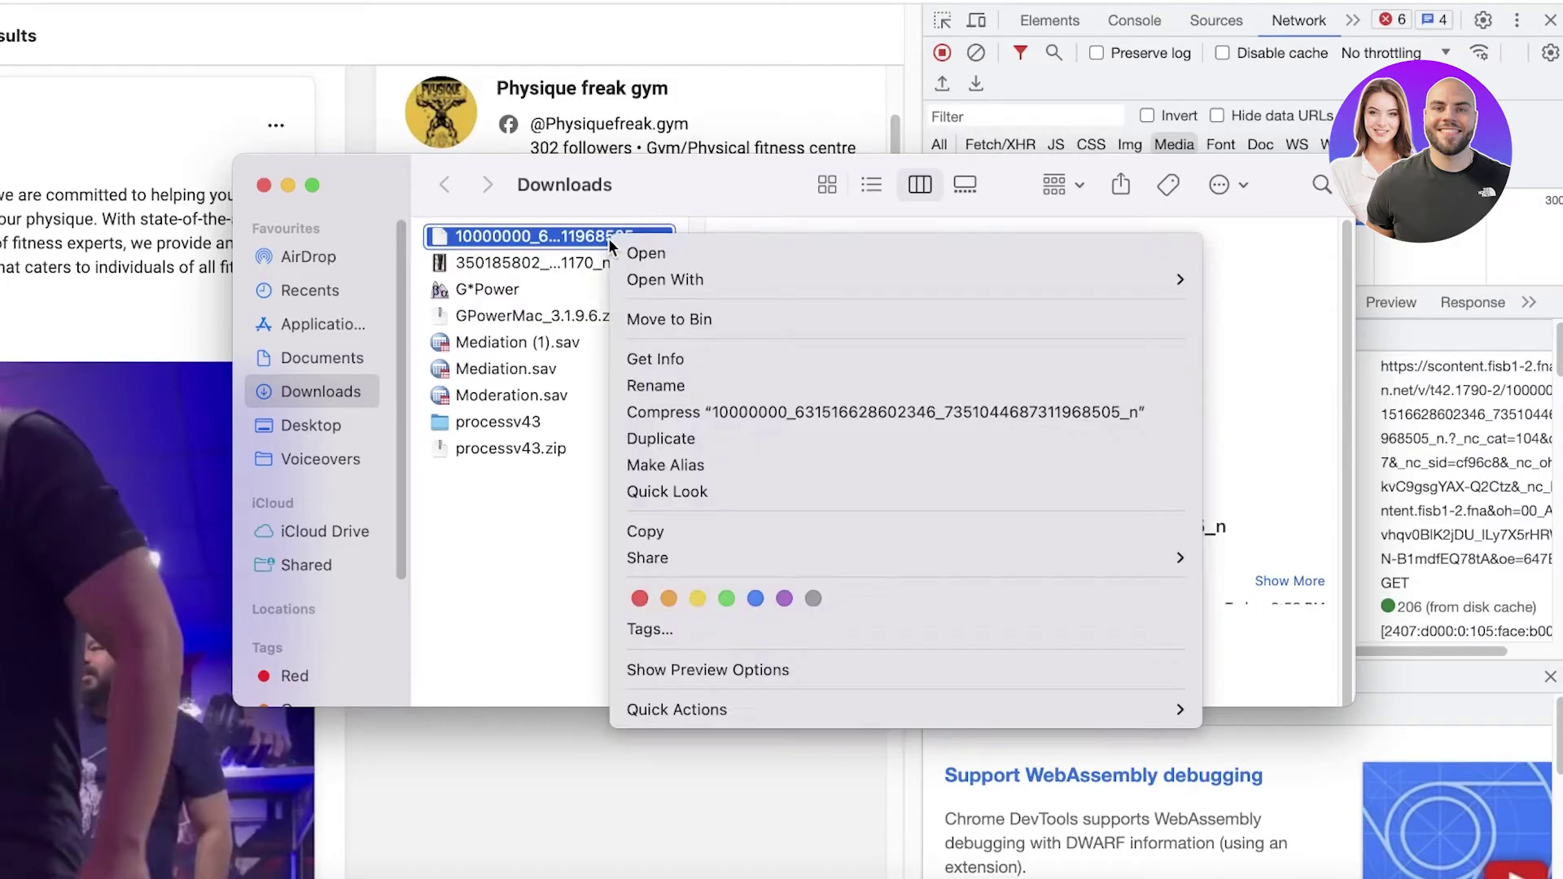
left_click(454, 236)
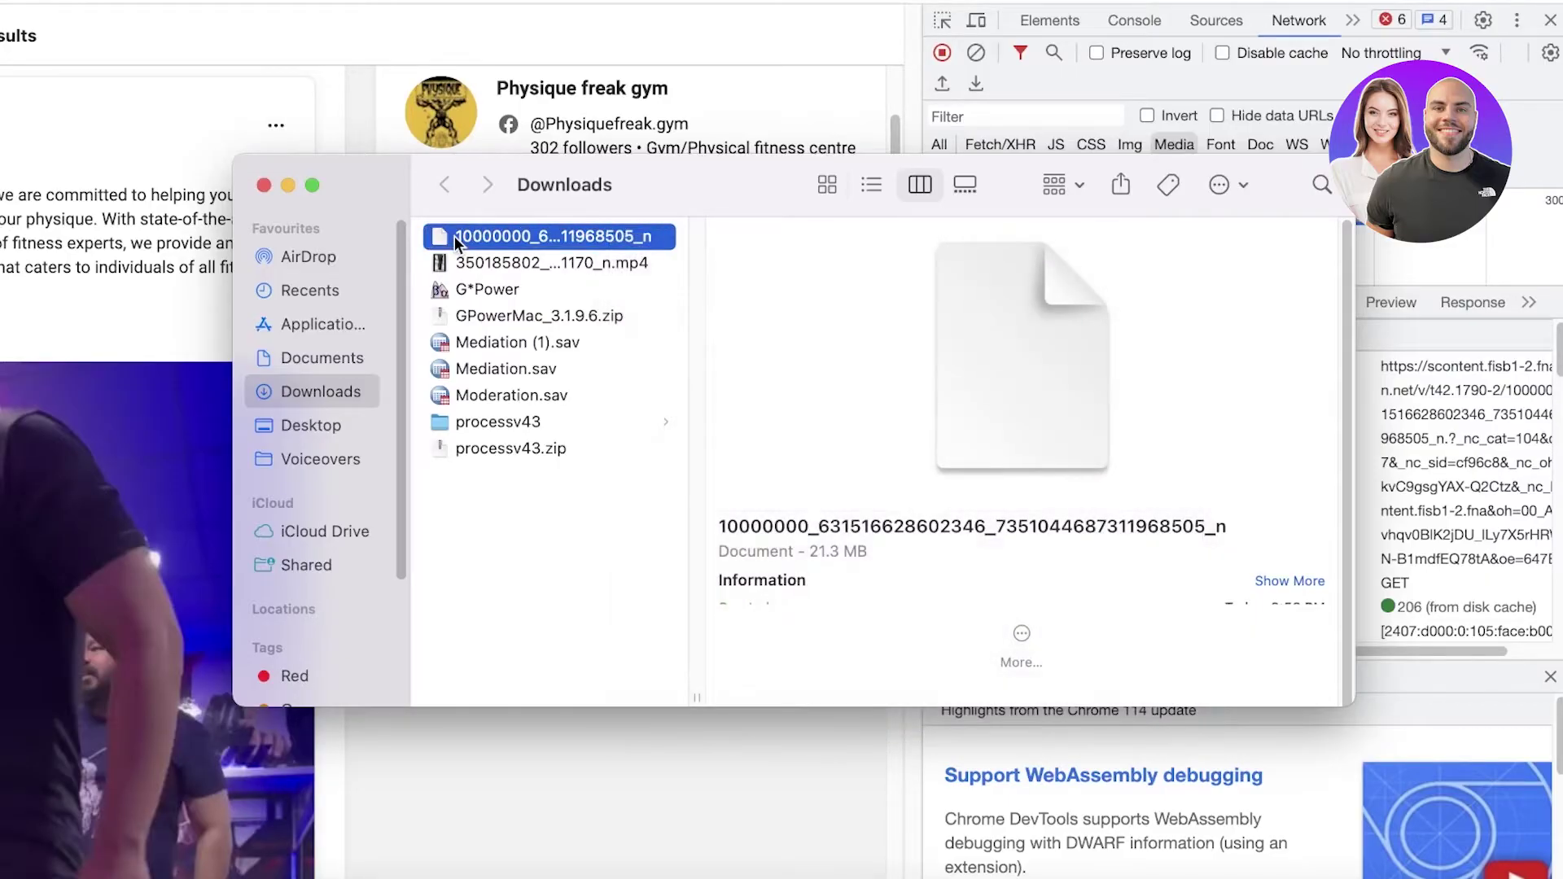
left_click(454, 236)
key("Escape")
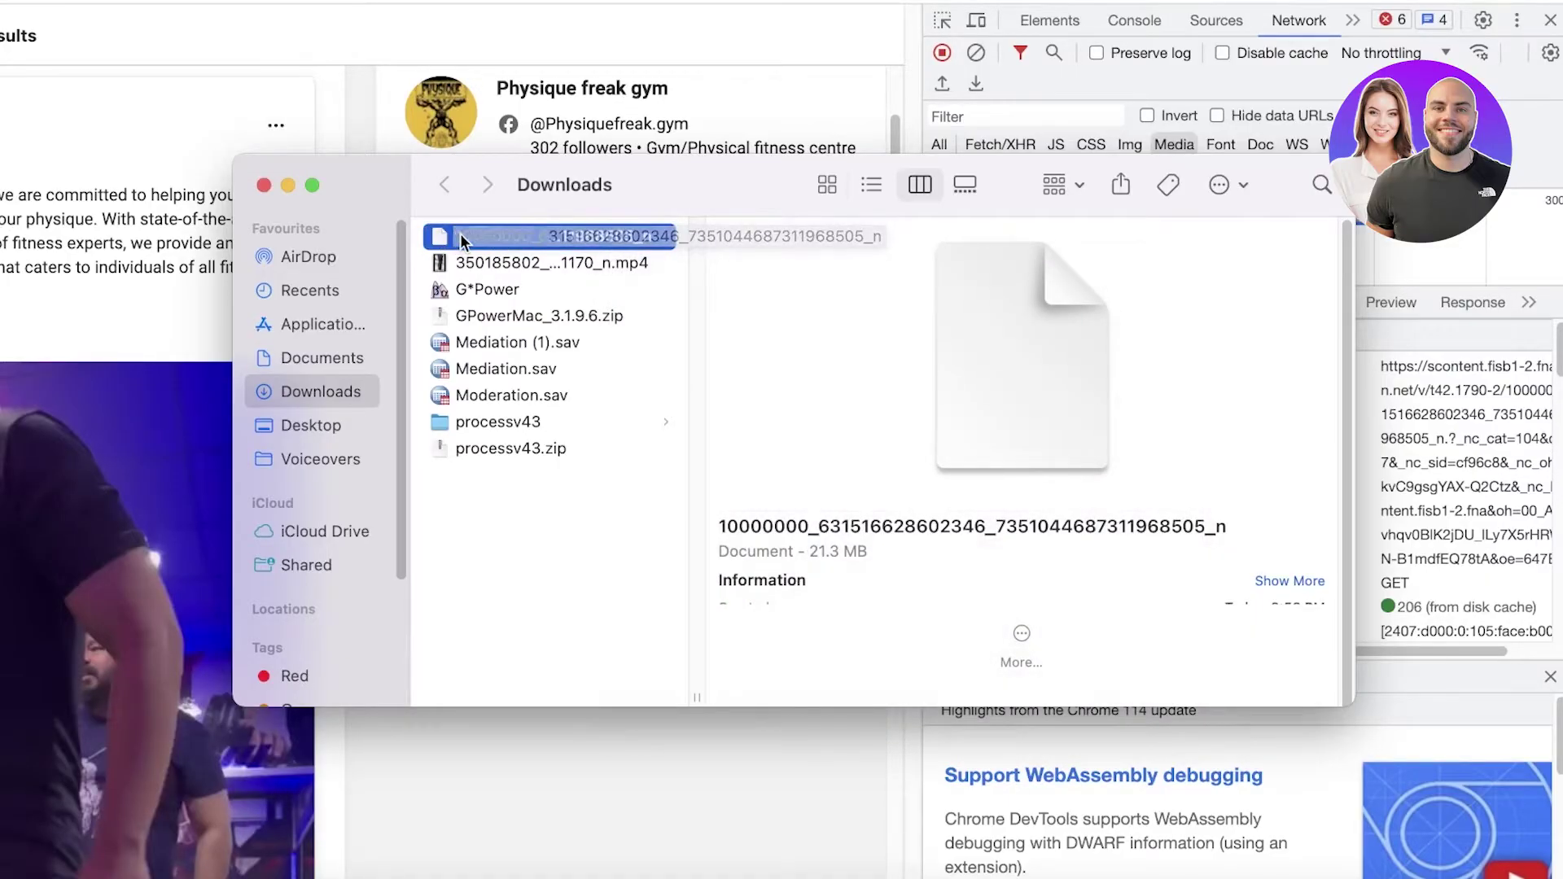
right_click(565, 242)
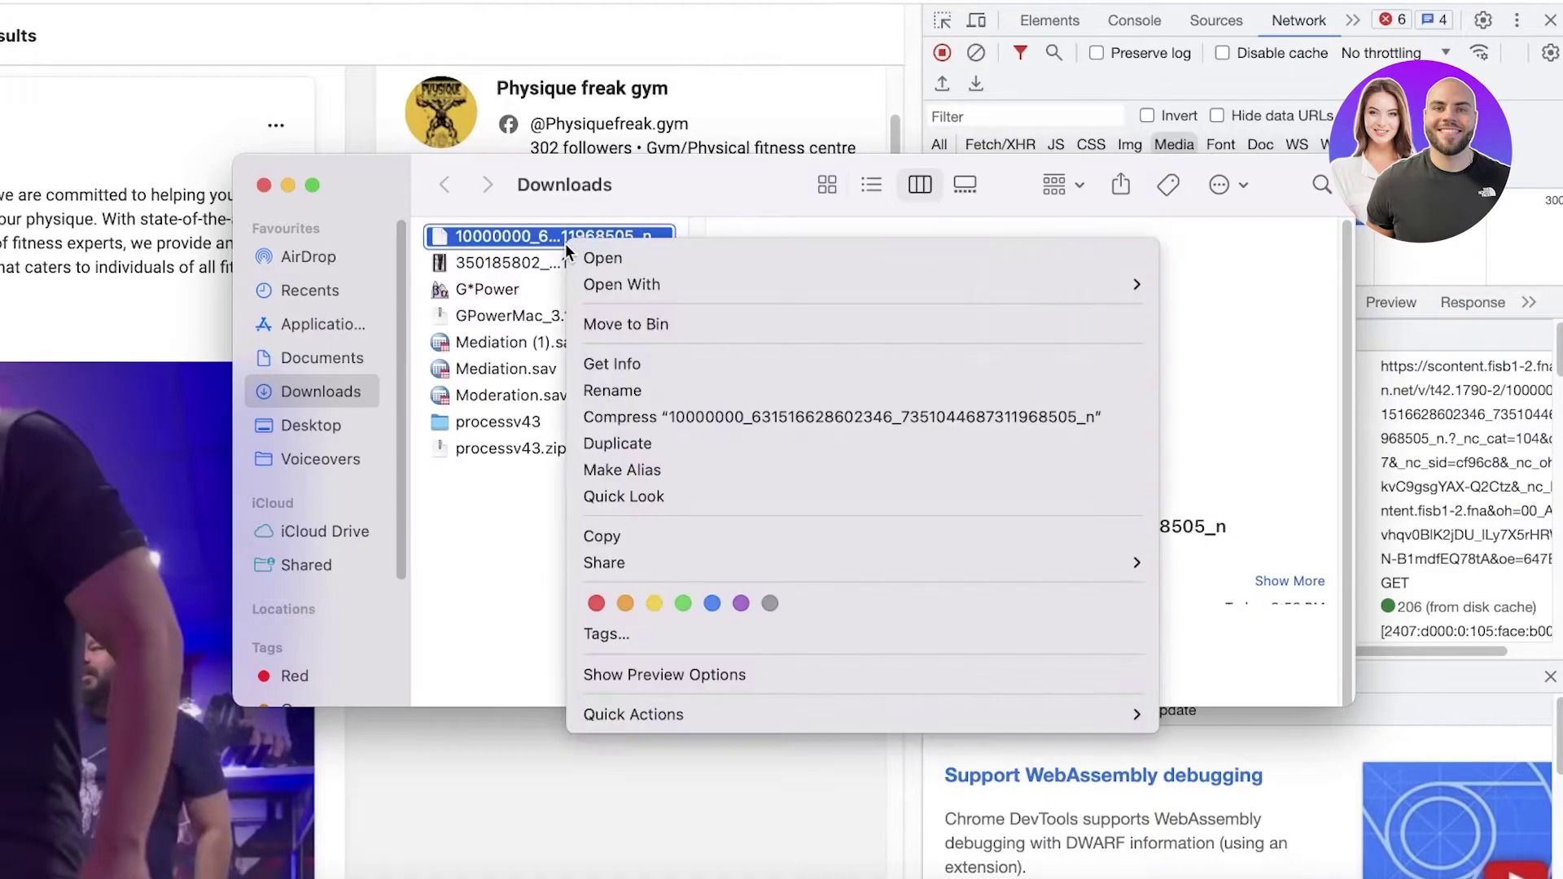
left_click(643, 392)
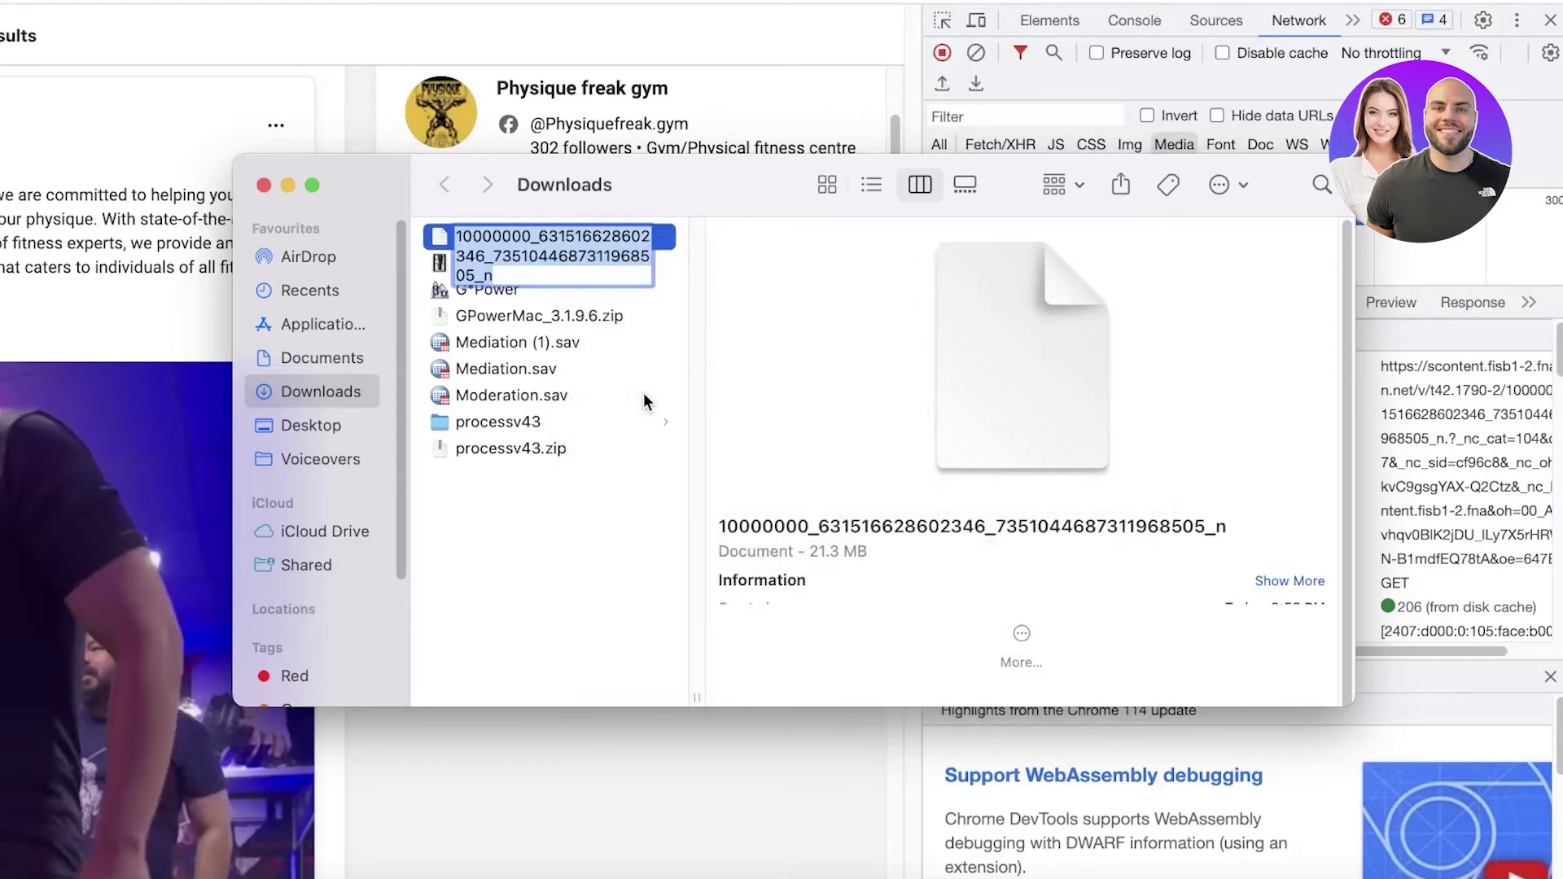
key("Right")
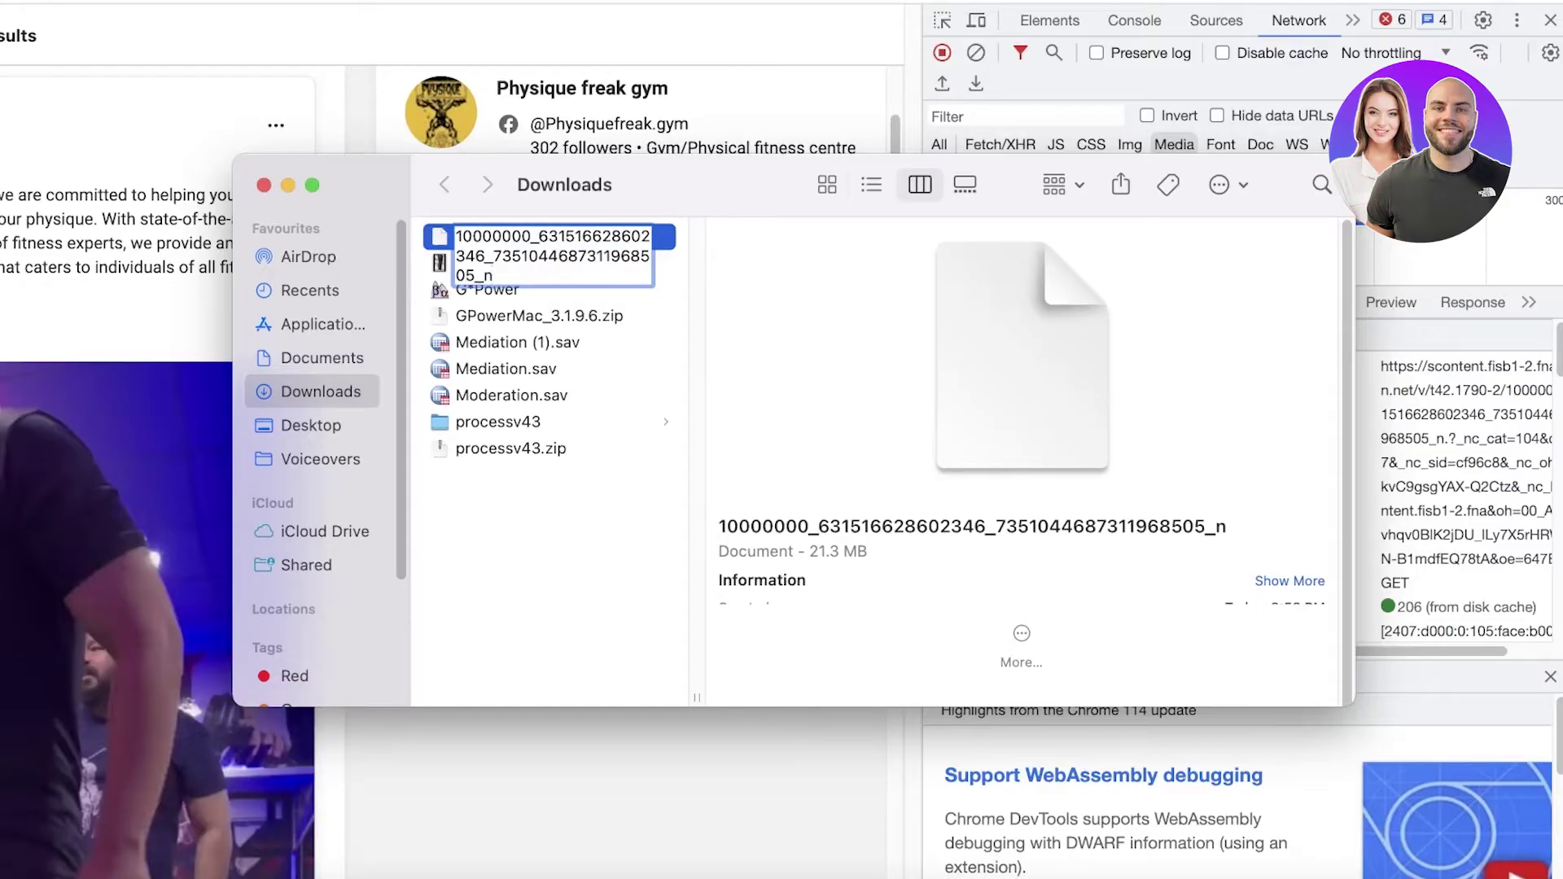
type(".mp4")
key("Return")
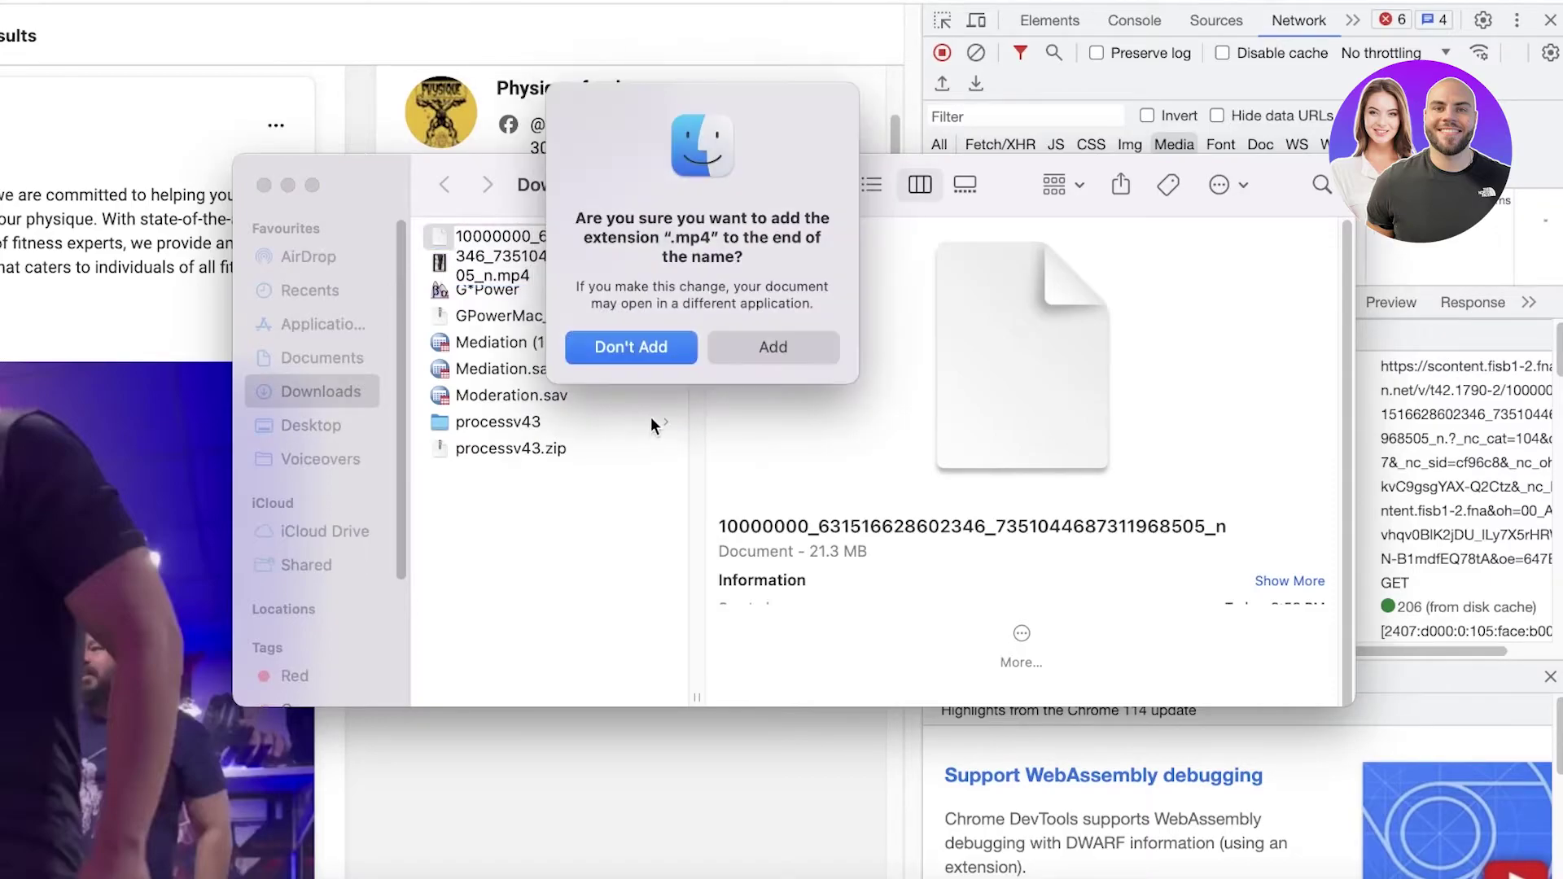
left_click(772, 348)
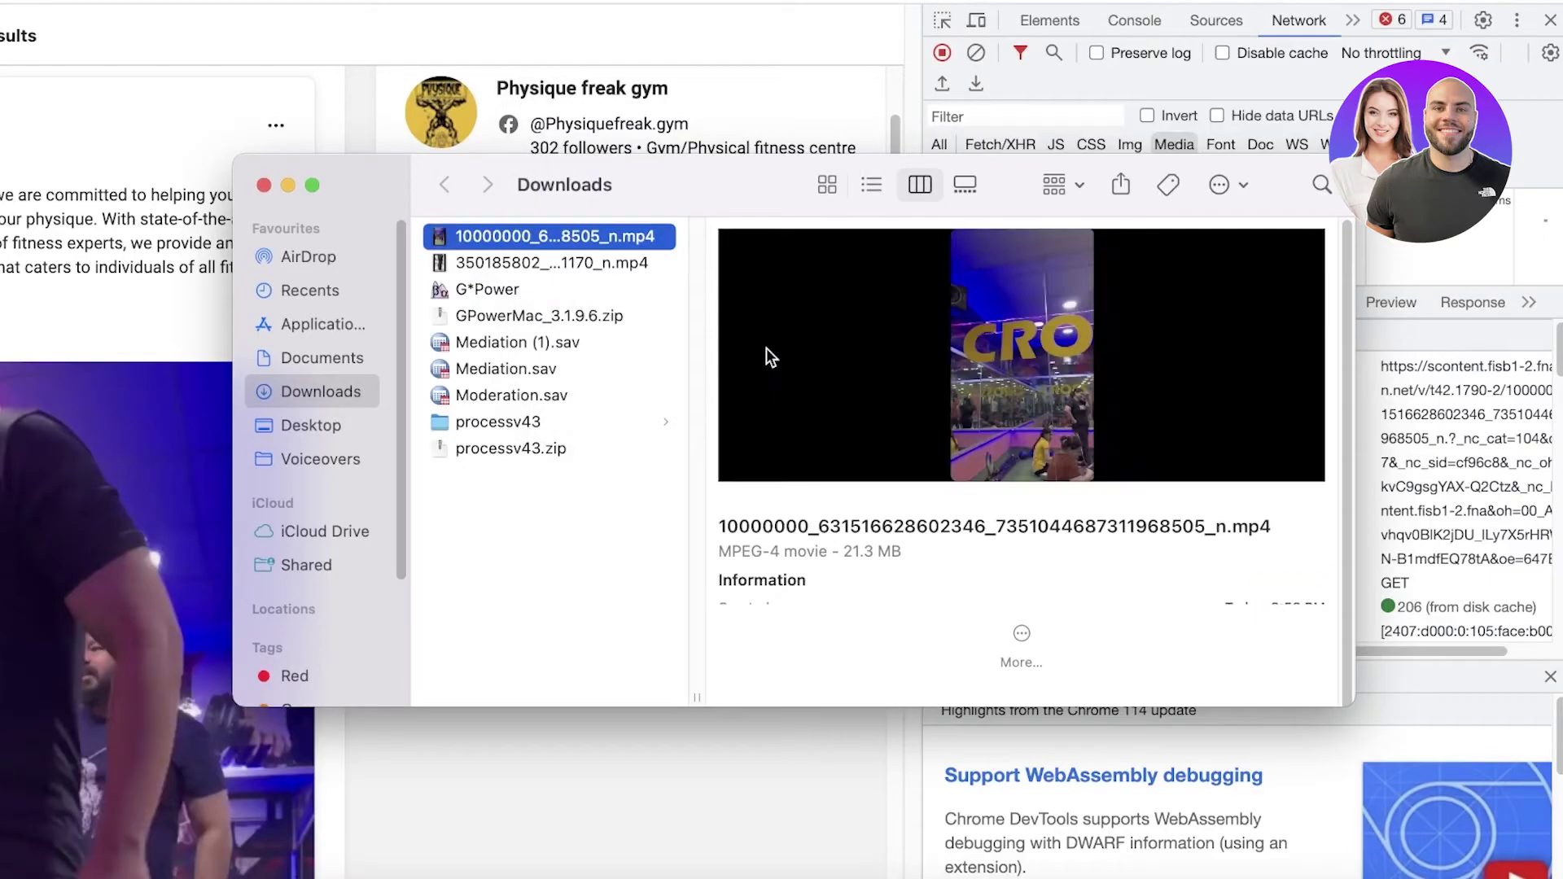
- Open the renamed .mp4 file in the video player, mute it, and play it while skipping ahead to check its content
double_click(516, 236)
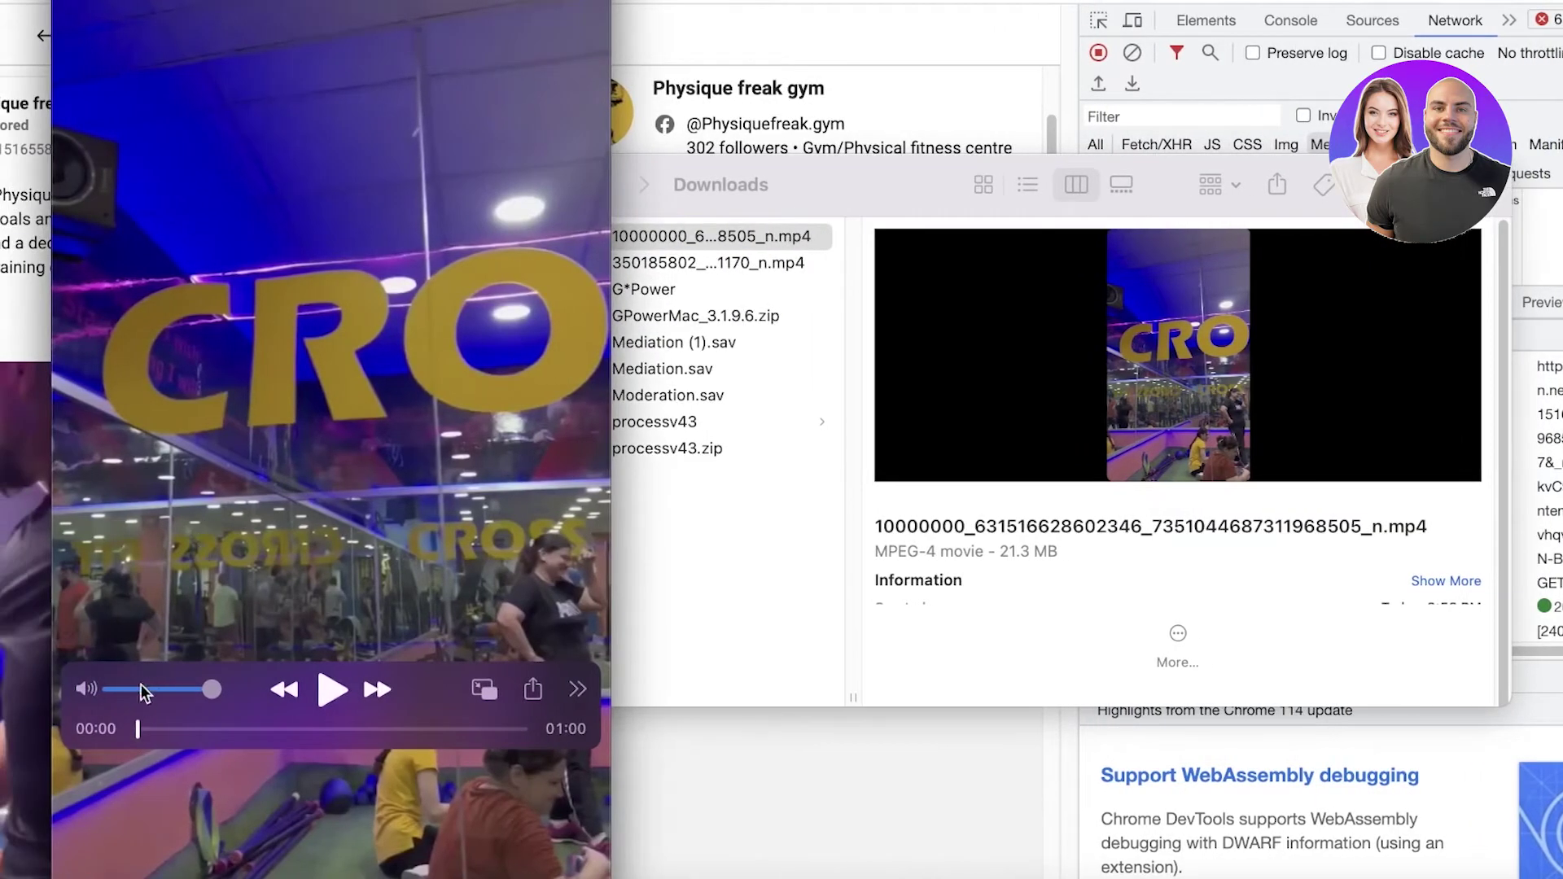
left_click_drag(140, 690, 105, 691)
left_click(334, 691)
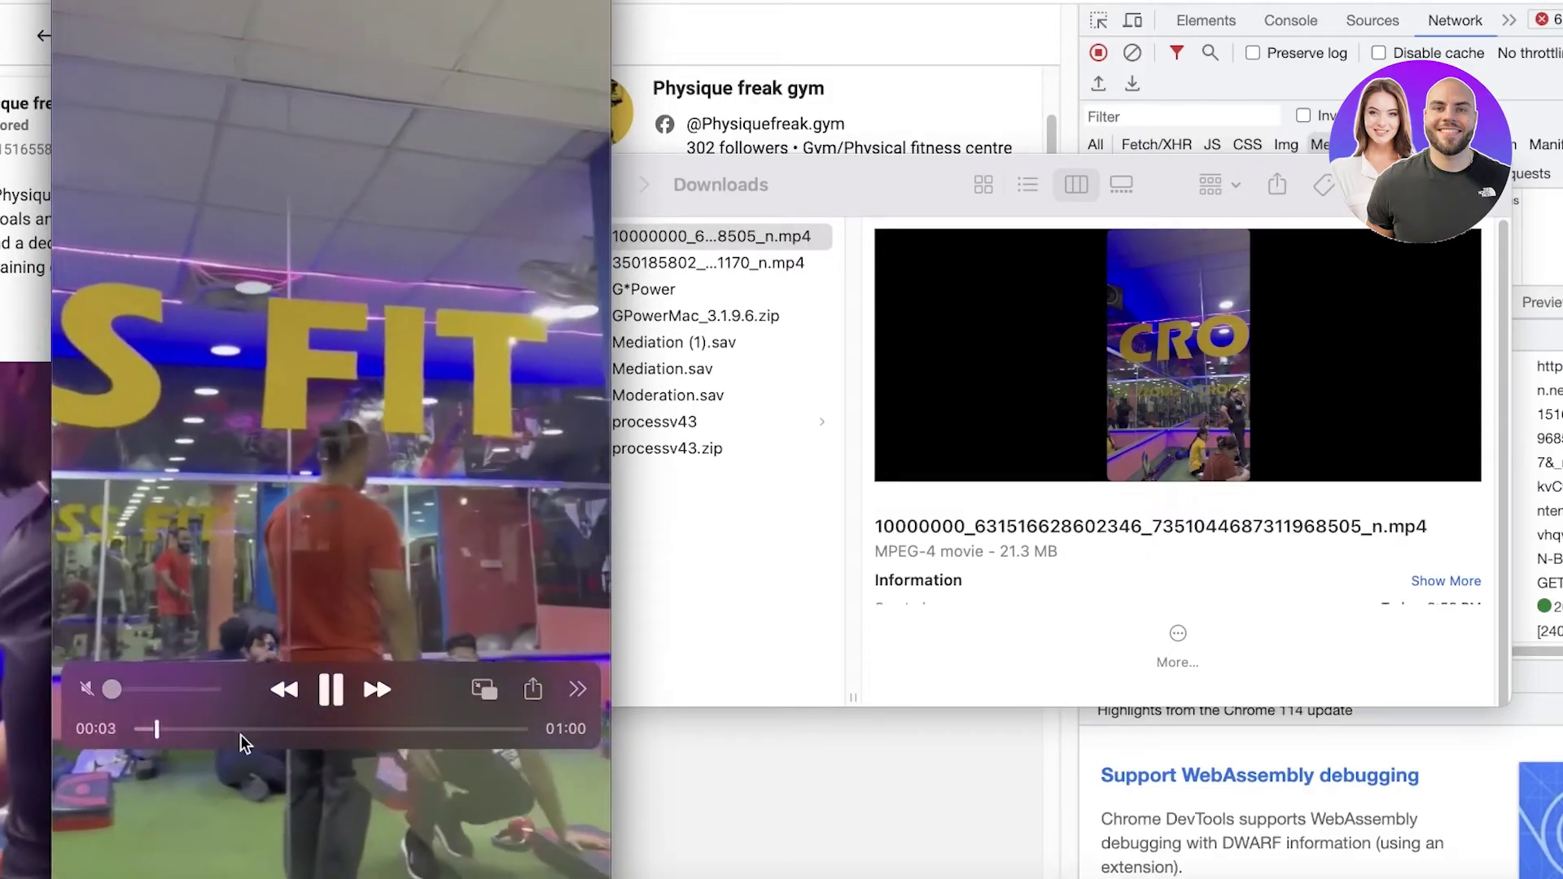
left_click(250, 729)
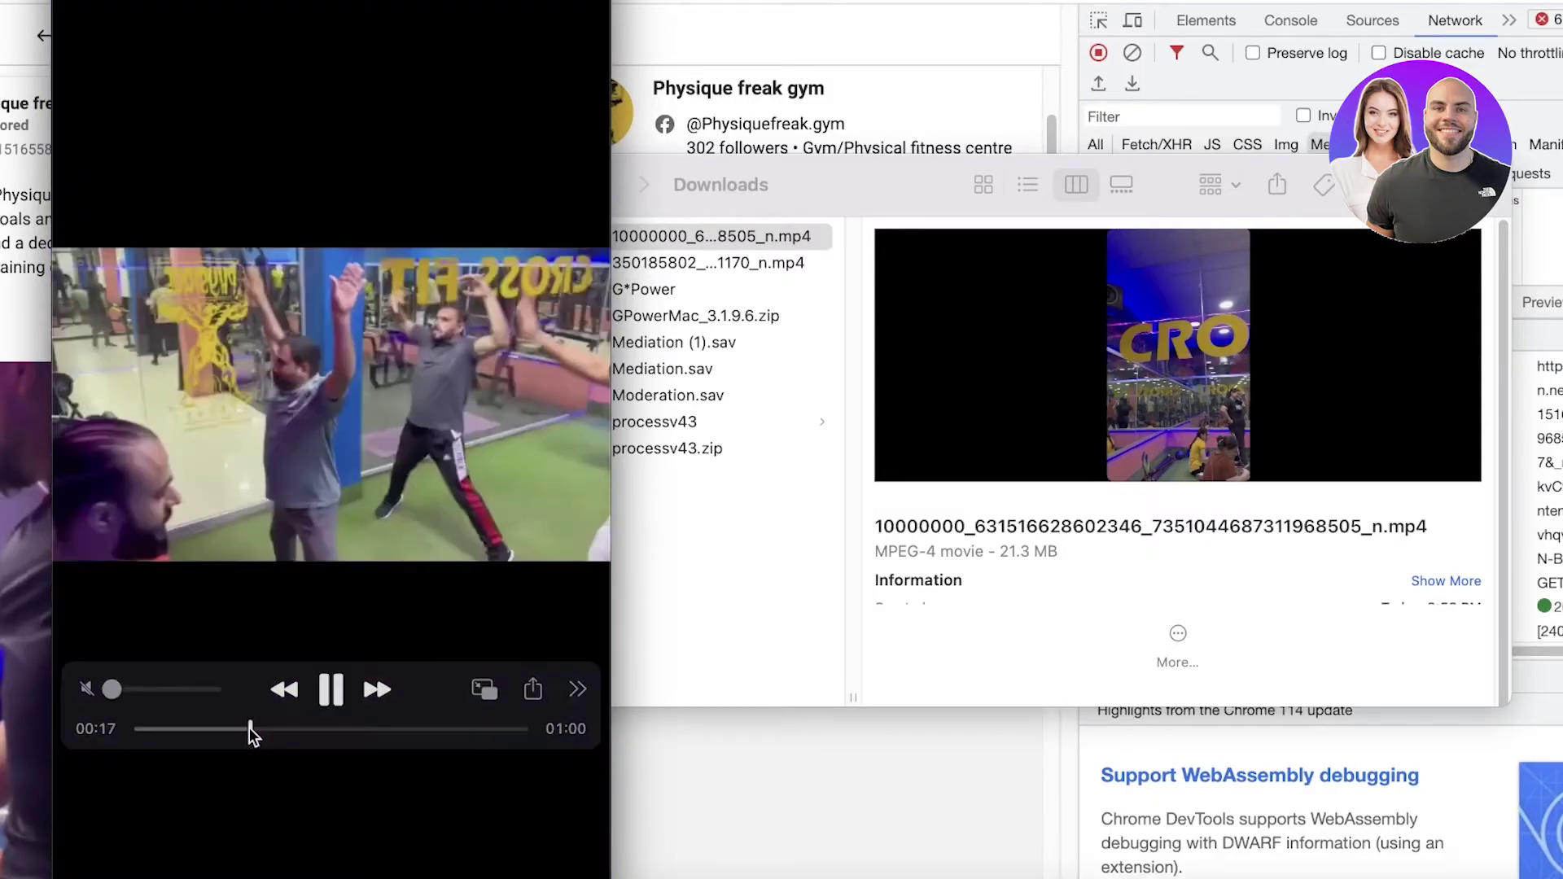
left_click(357, 730)
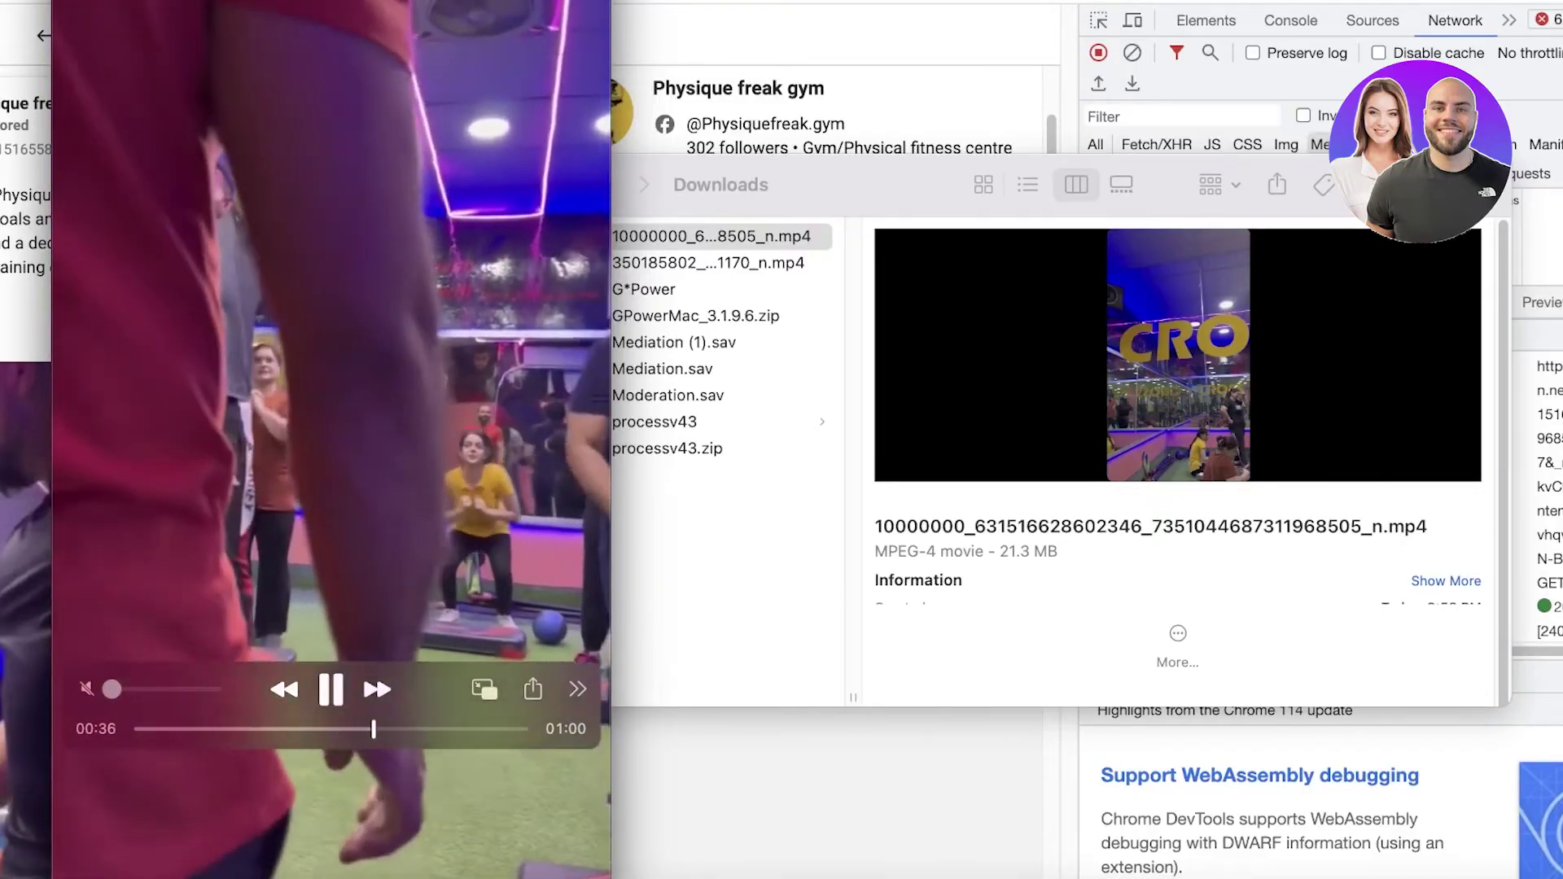
key("space")
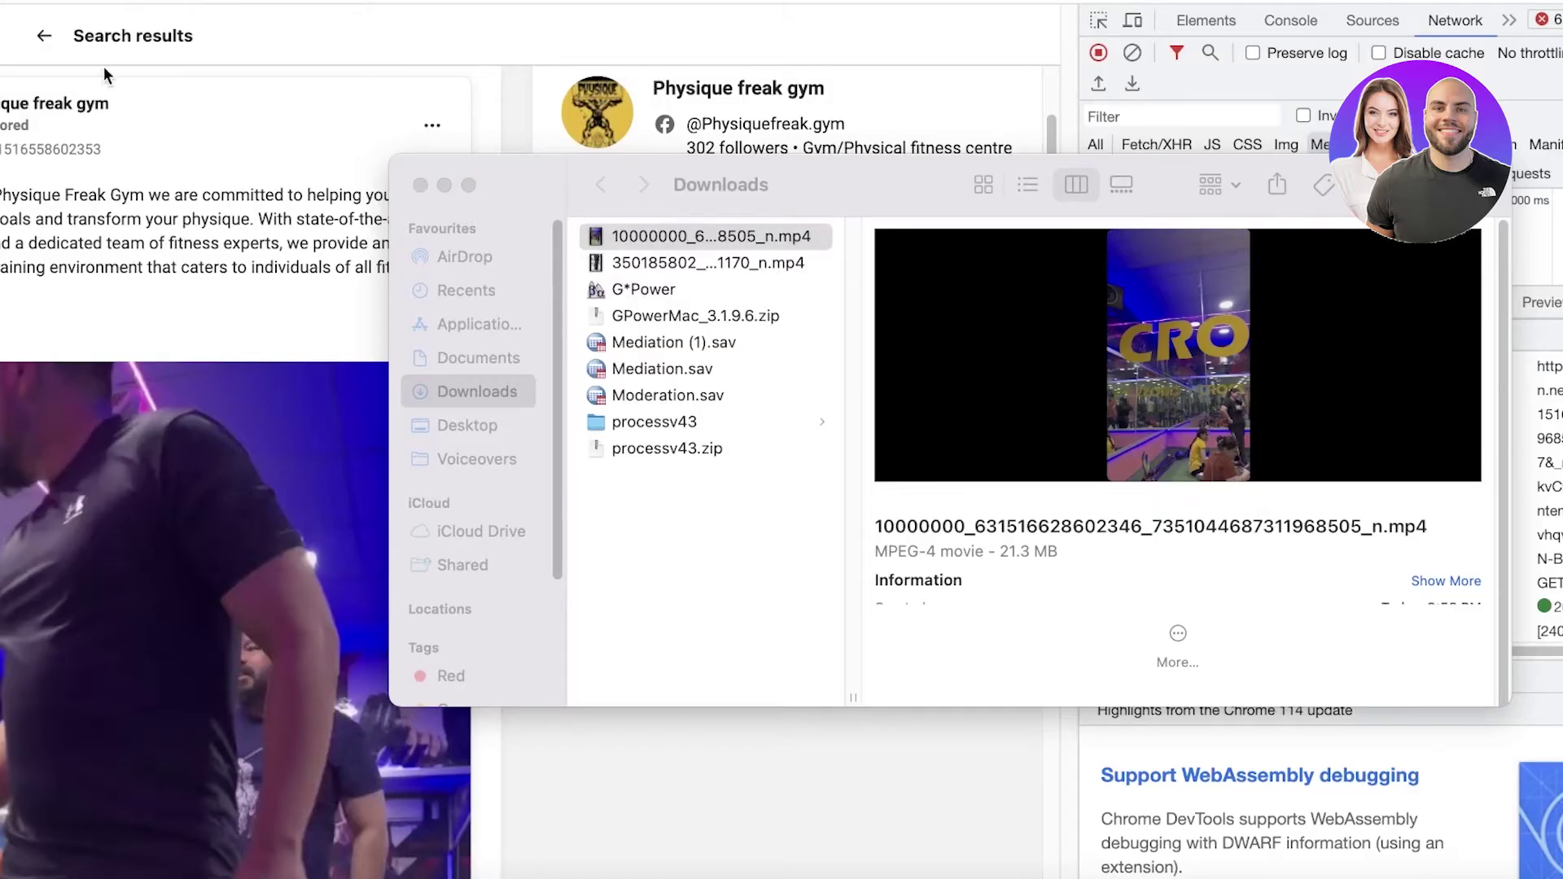
- Minimize the Downloads window, return to the weightloss ad search results and close the developer tools
left_click(446, 185)
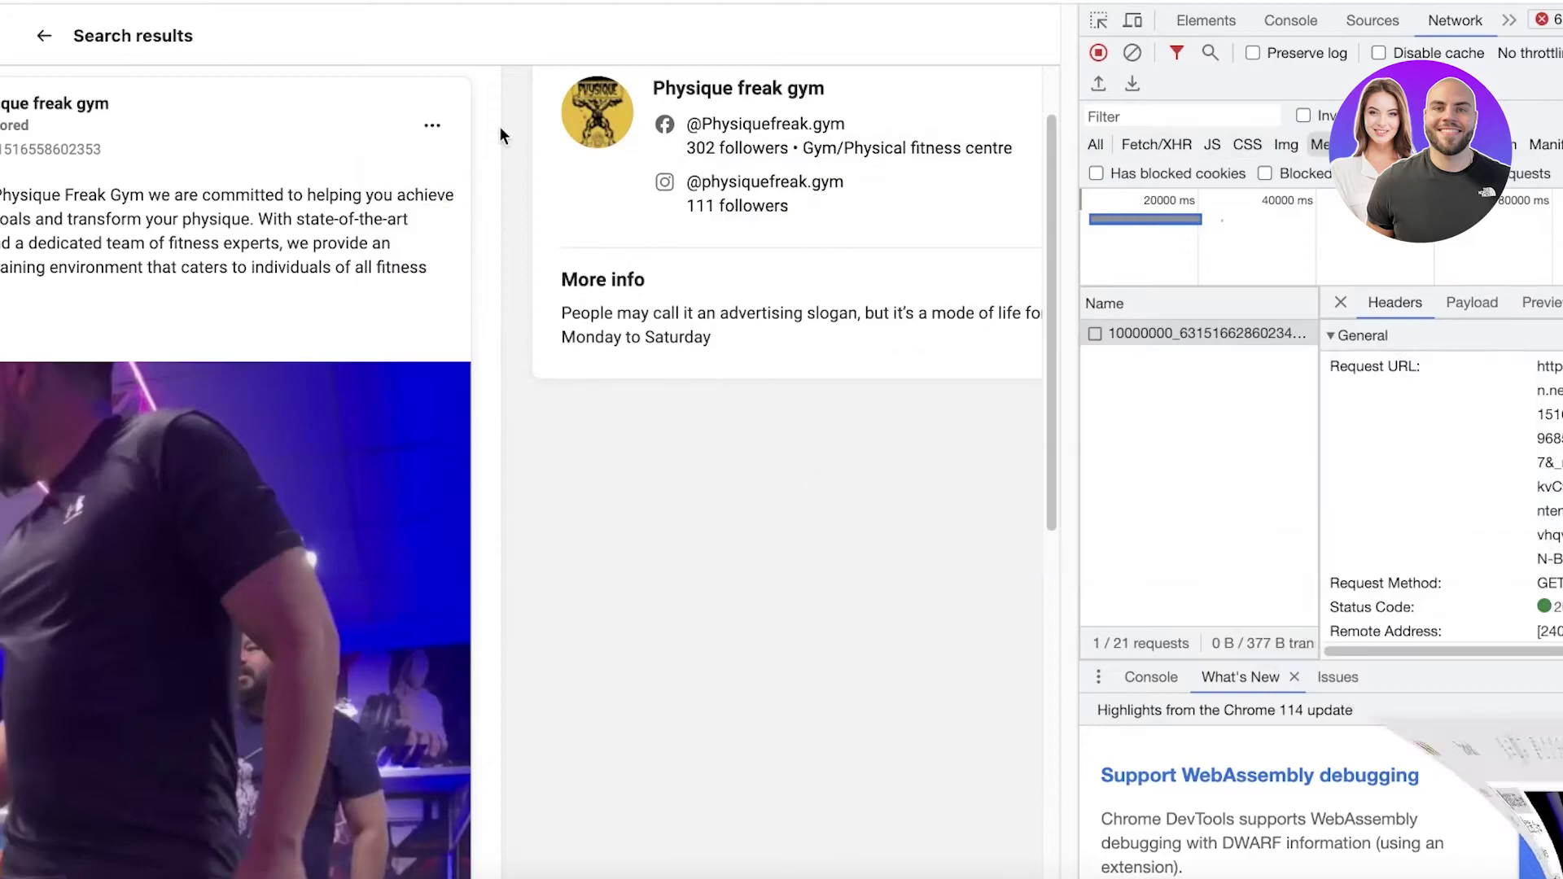
left_click(44, 36)
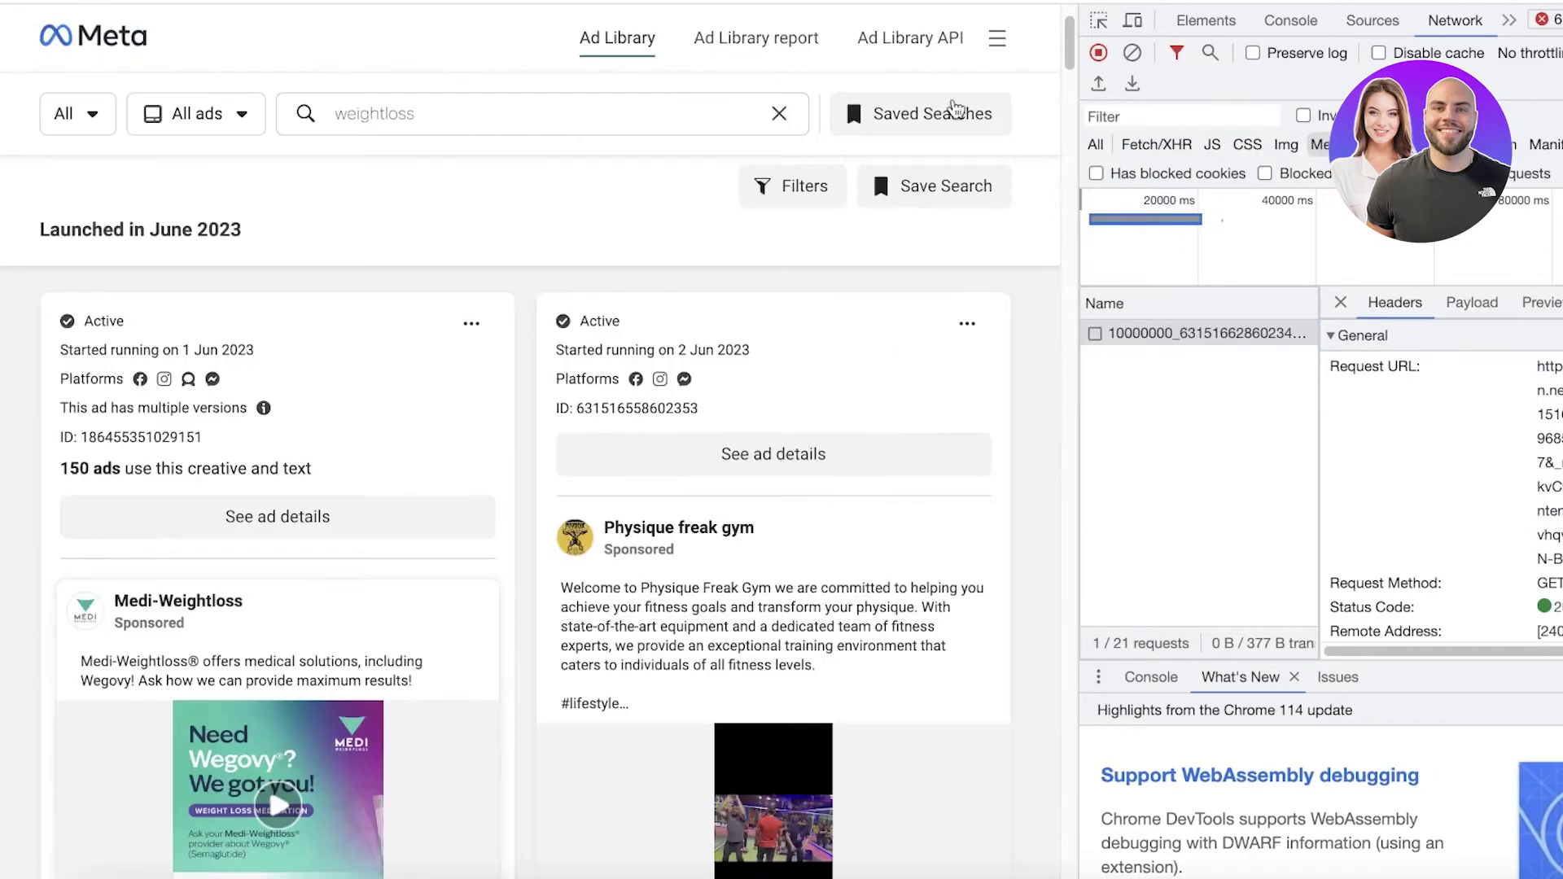
key("super+alt+i")
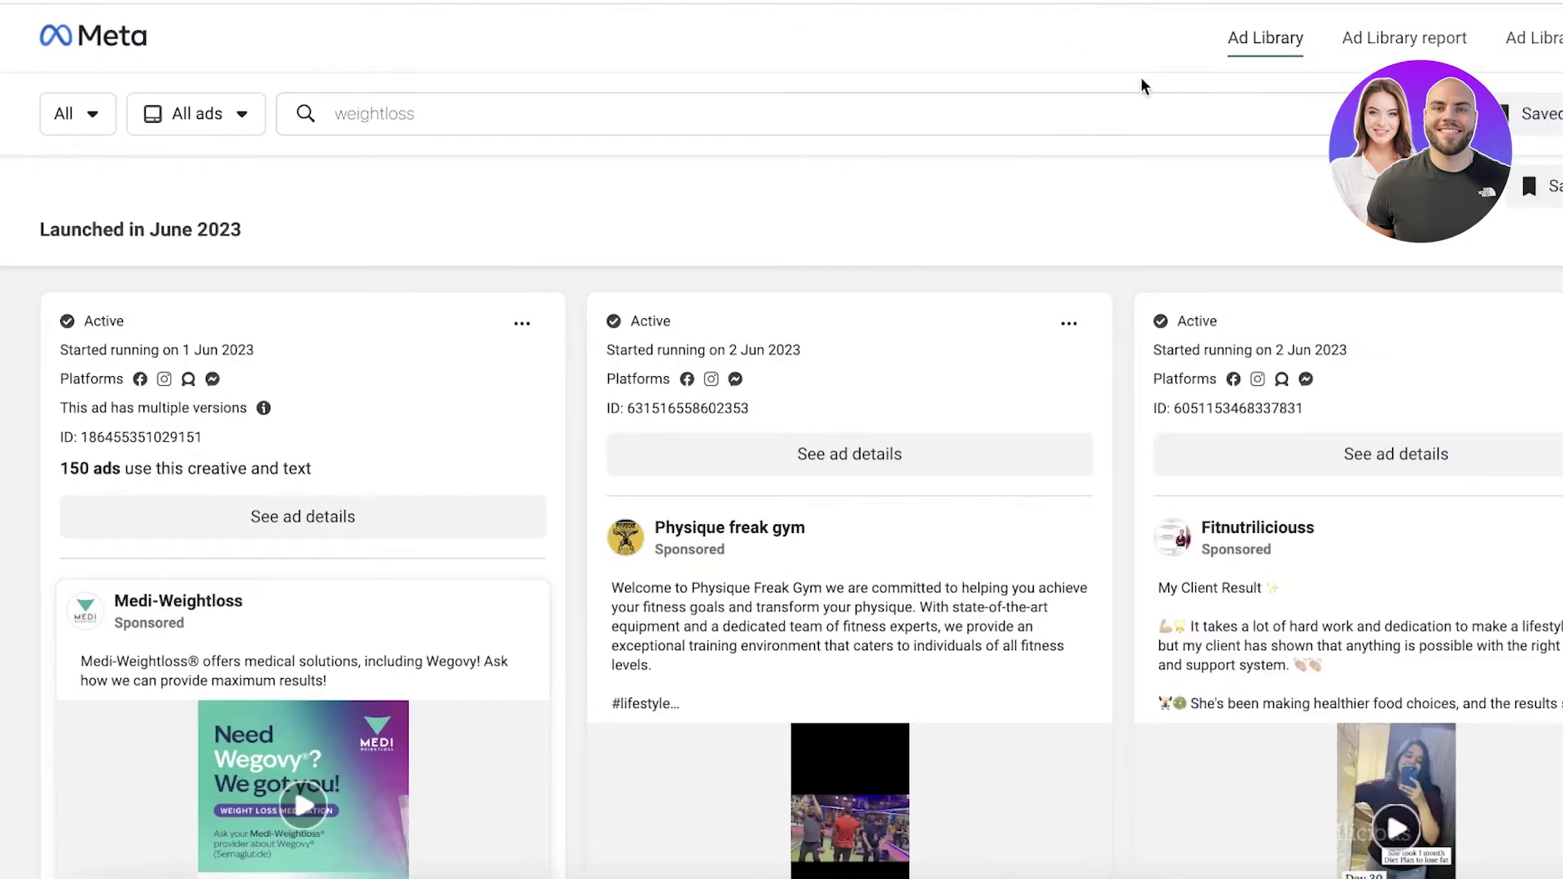
- Bring back the Downloads folder in Finder and check which applications can open the downloaded .mp4 file
left_click(104, 875)
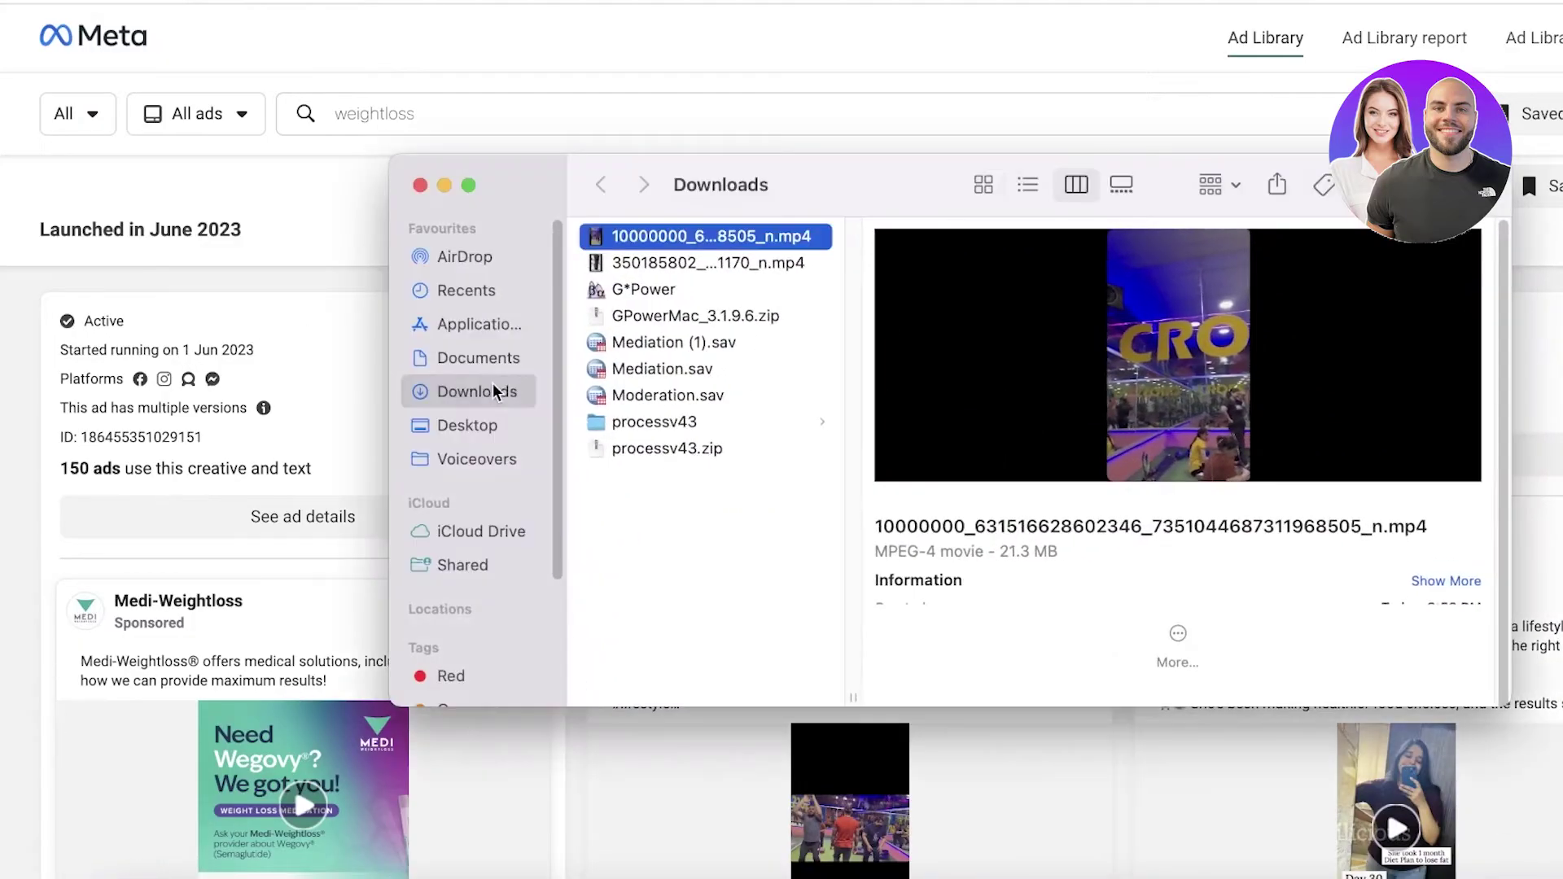
left_click(632, 236)
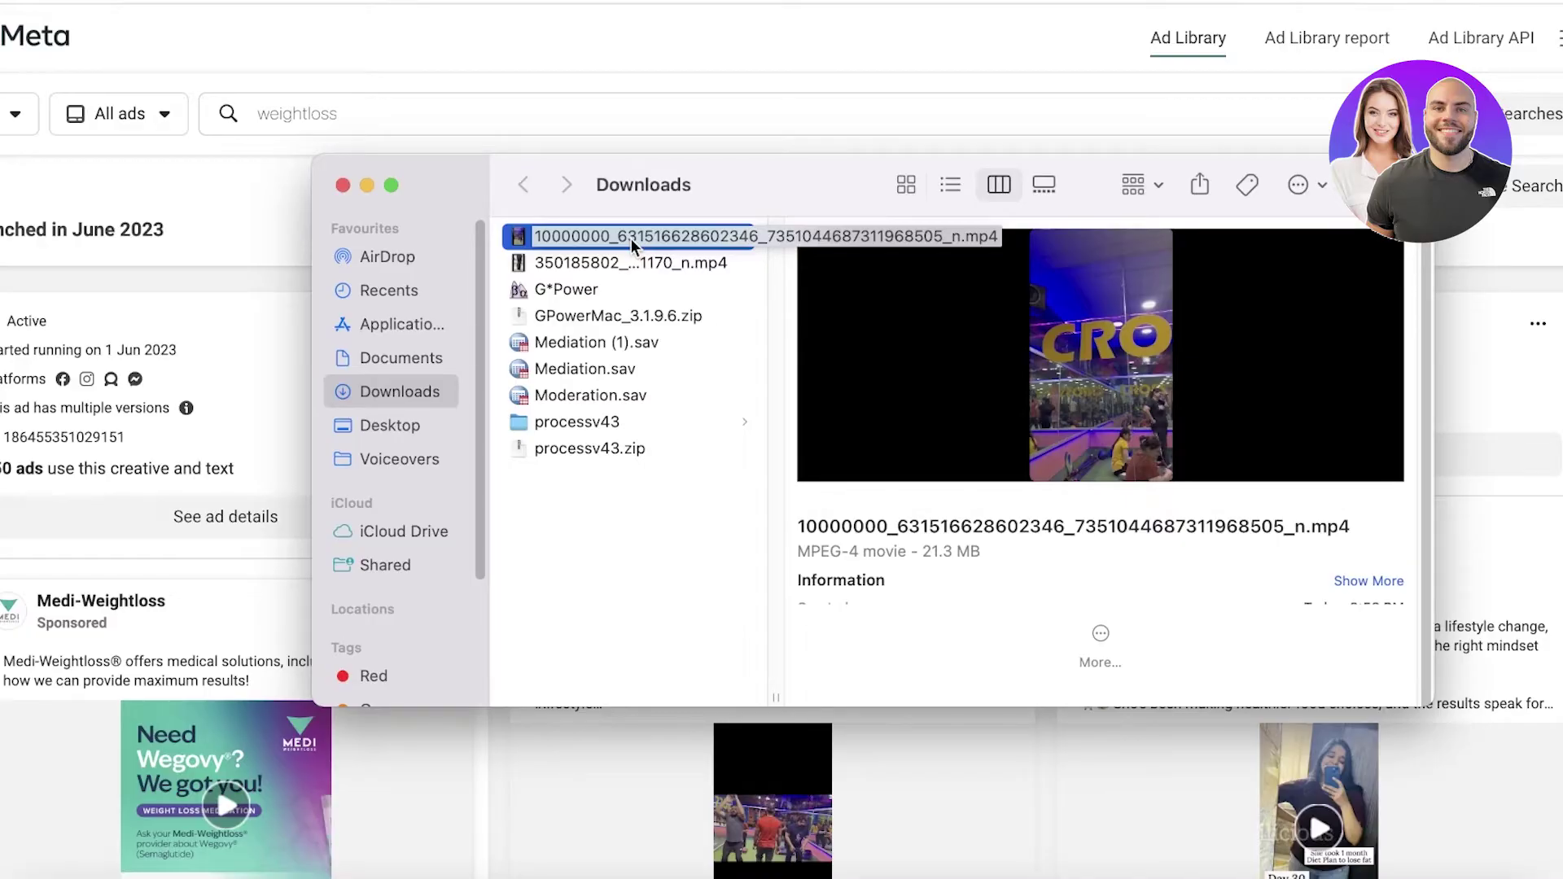
left_click(531, 243)
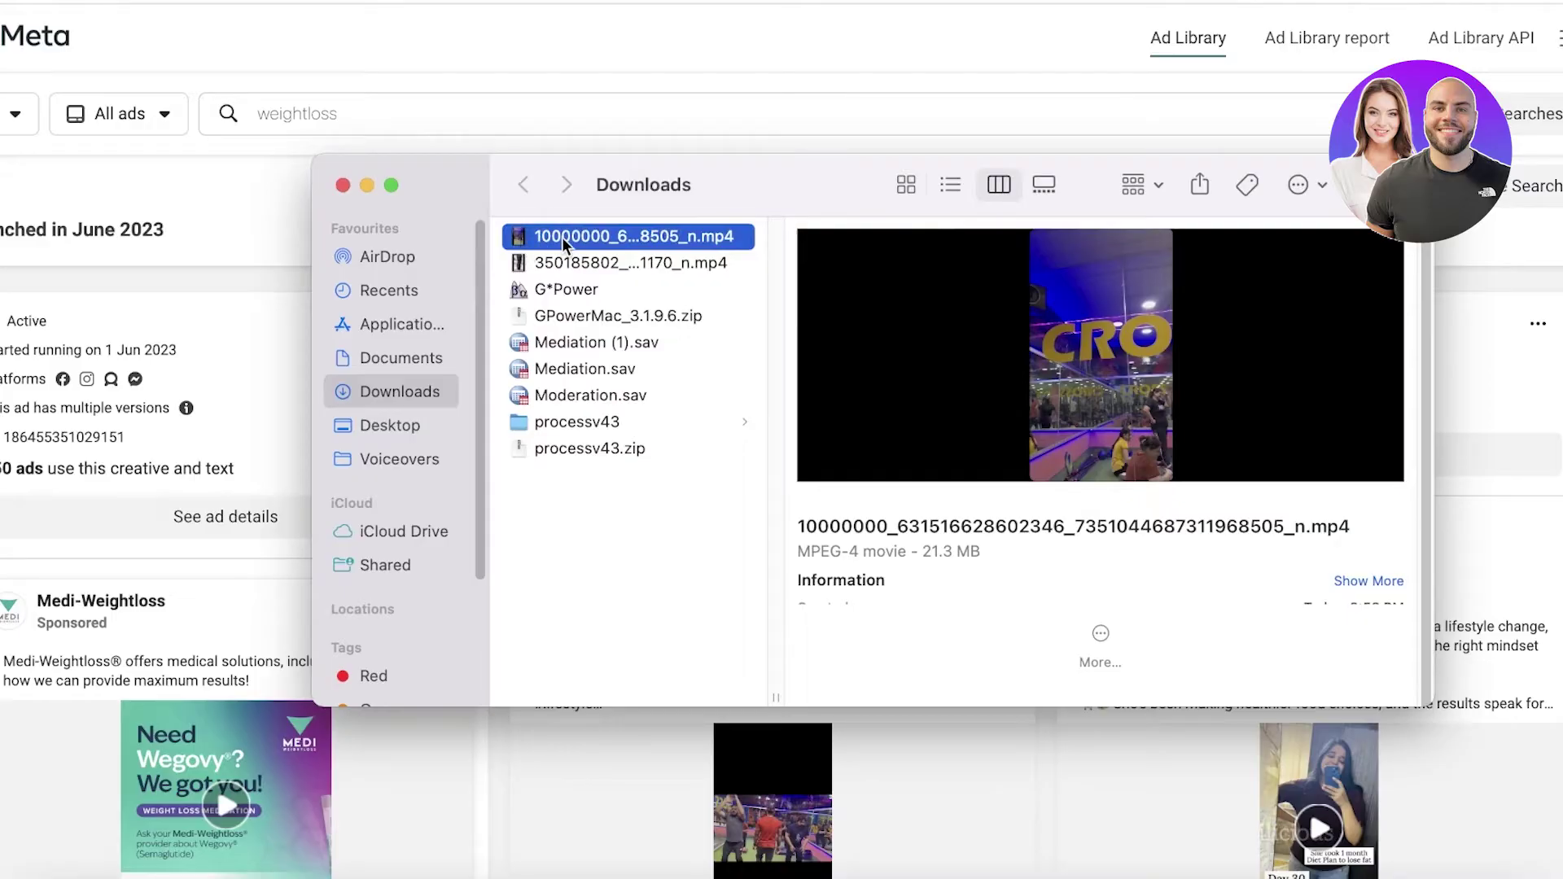
right_click(562, 237)
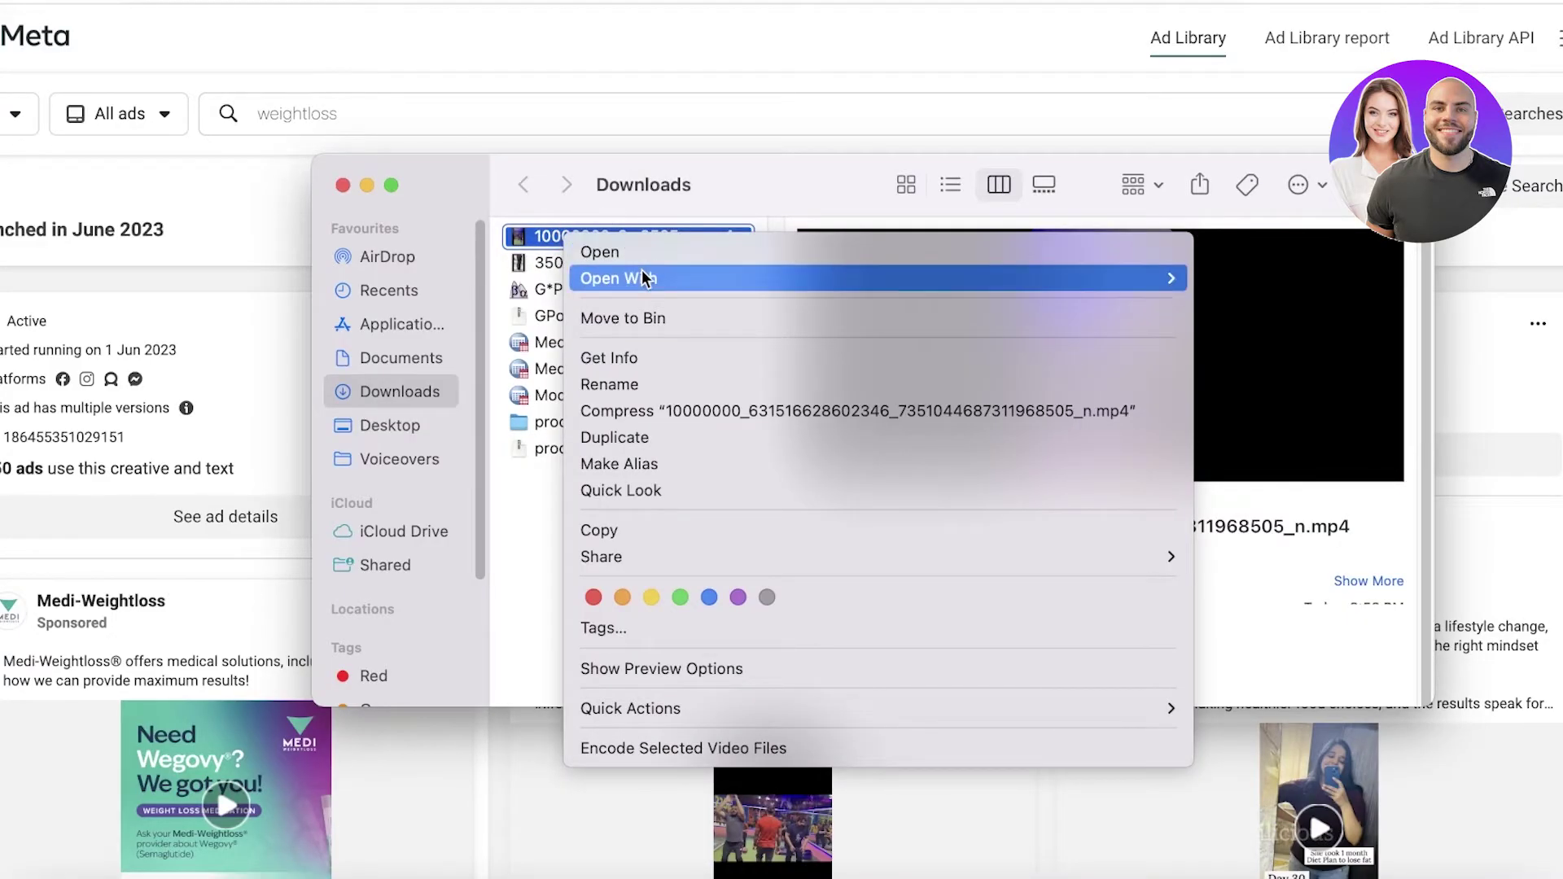
mouse_move(643, 279)
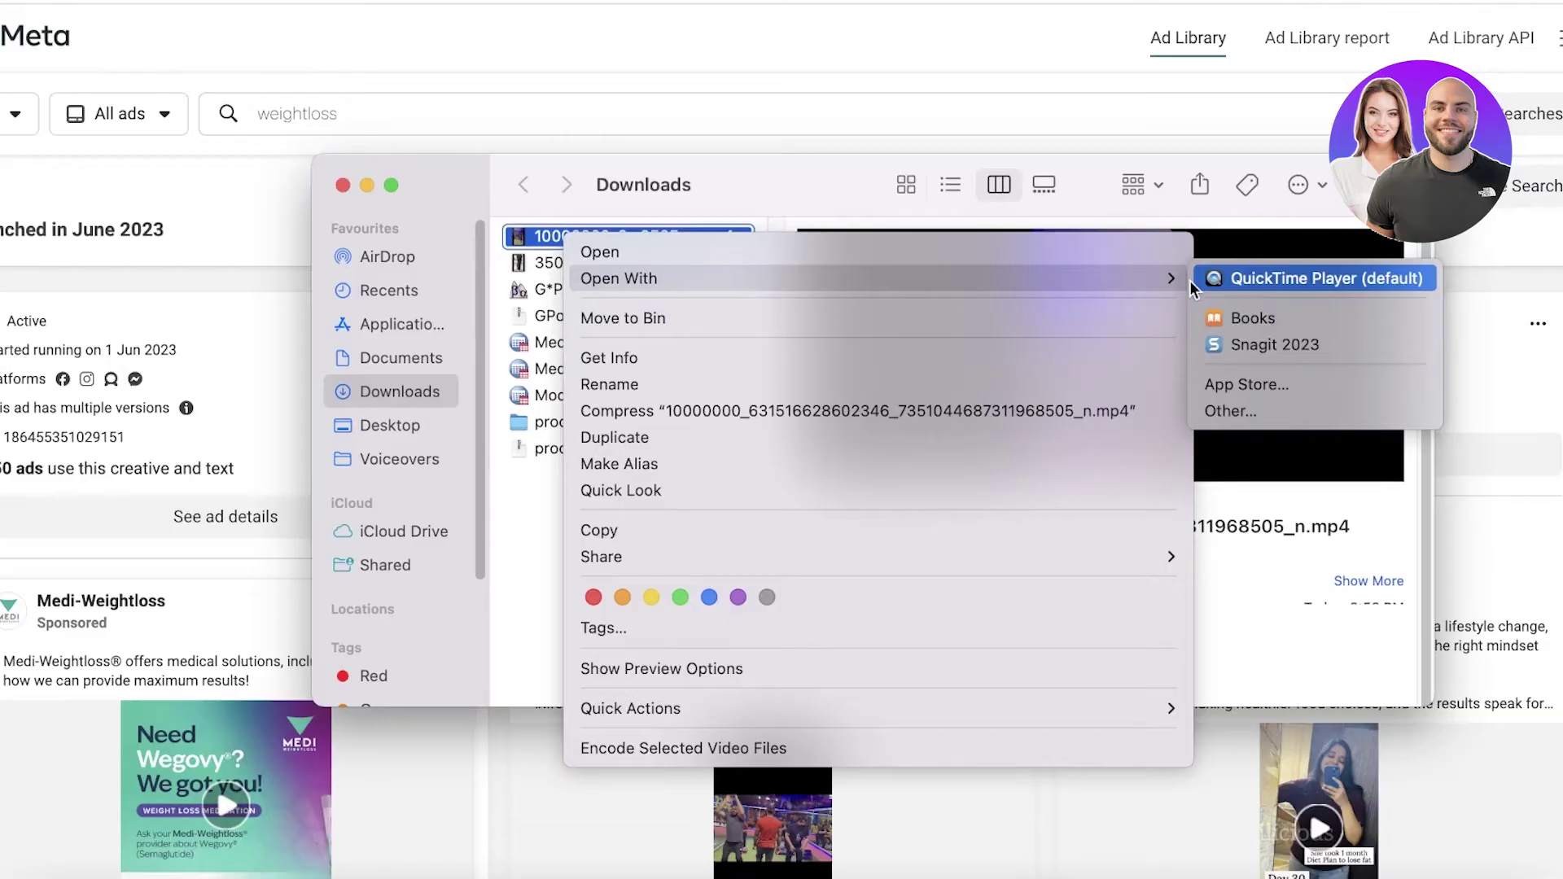
left_click(1120, 134)
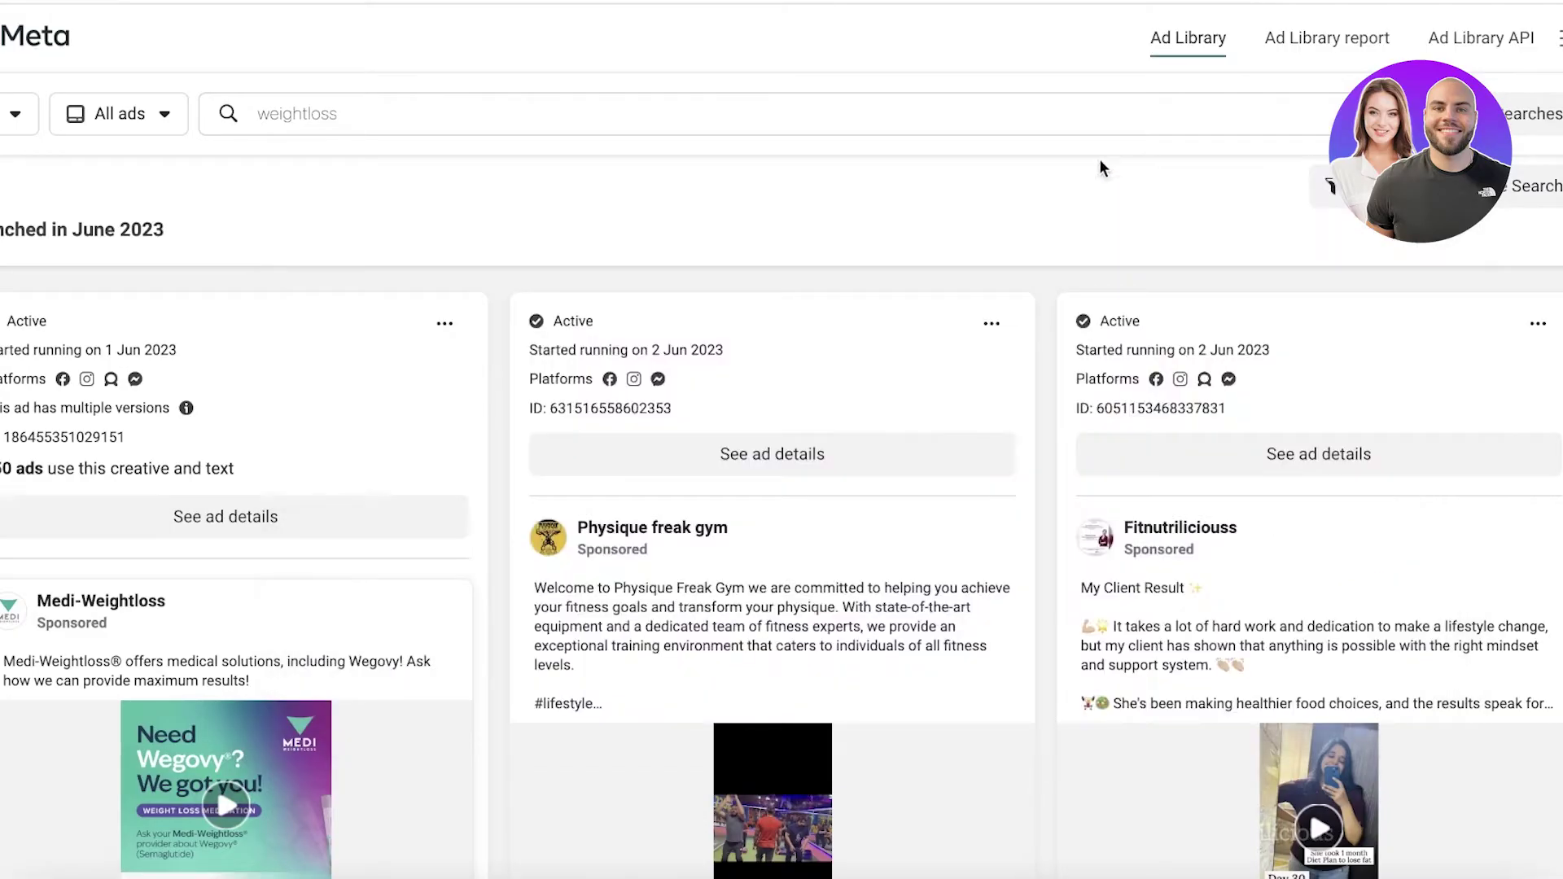
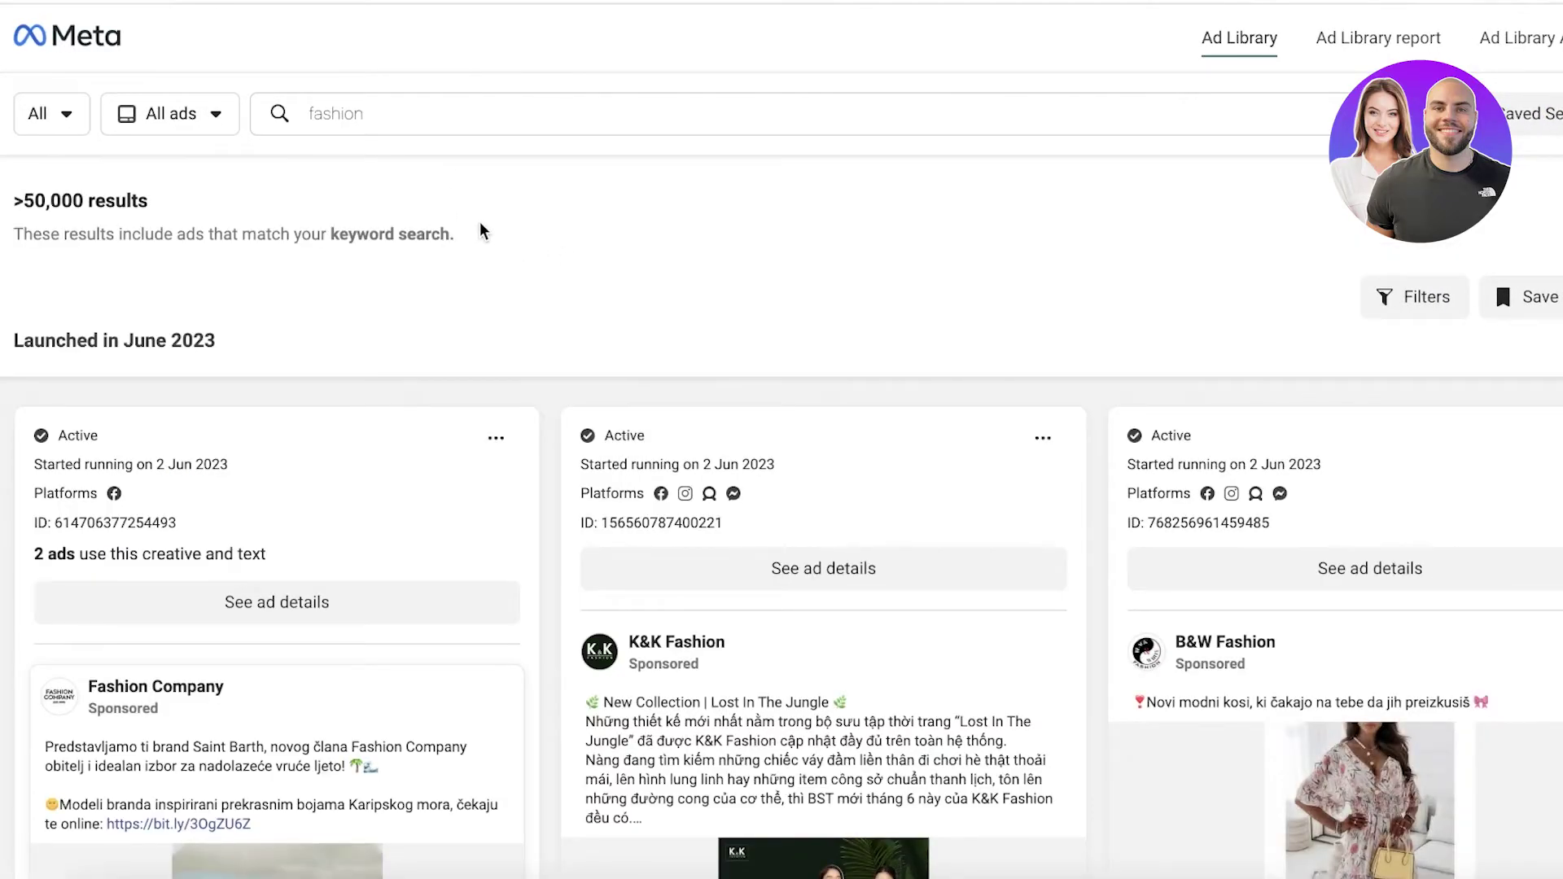
- Browse the fashion ads launched in June 2023 and open the details of the 80's fashion online shop video ad
scroll(486, 237, "down", 12)
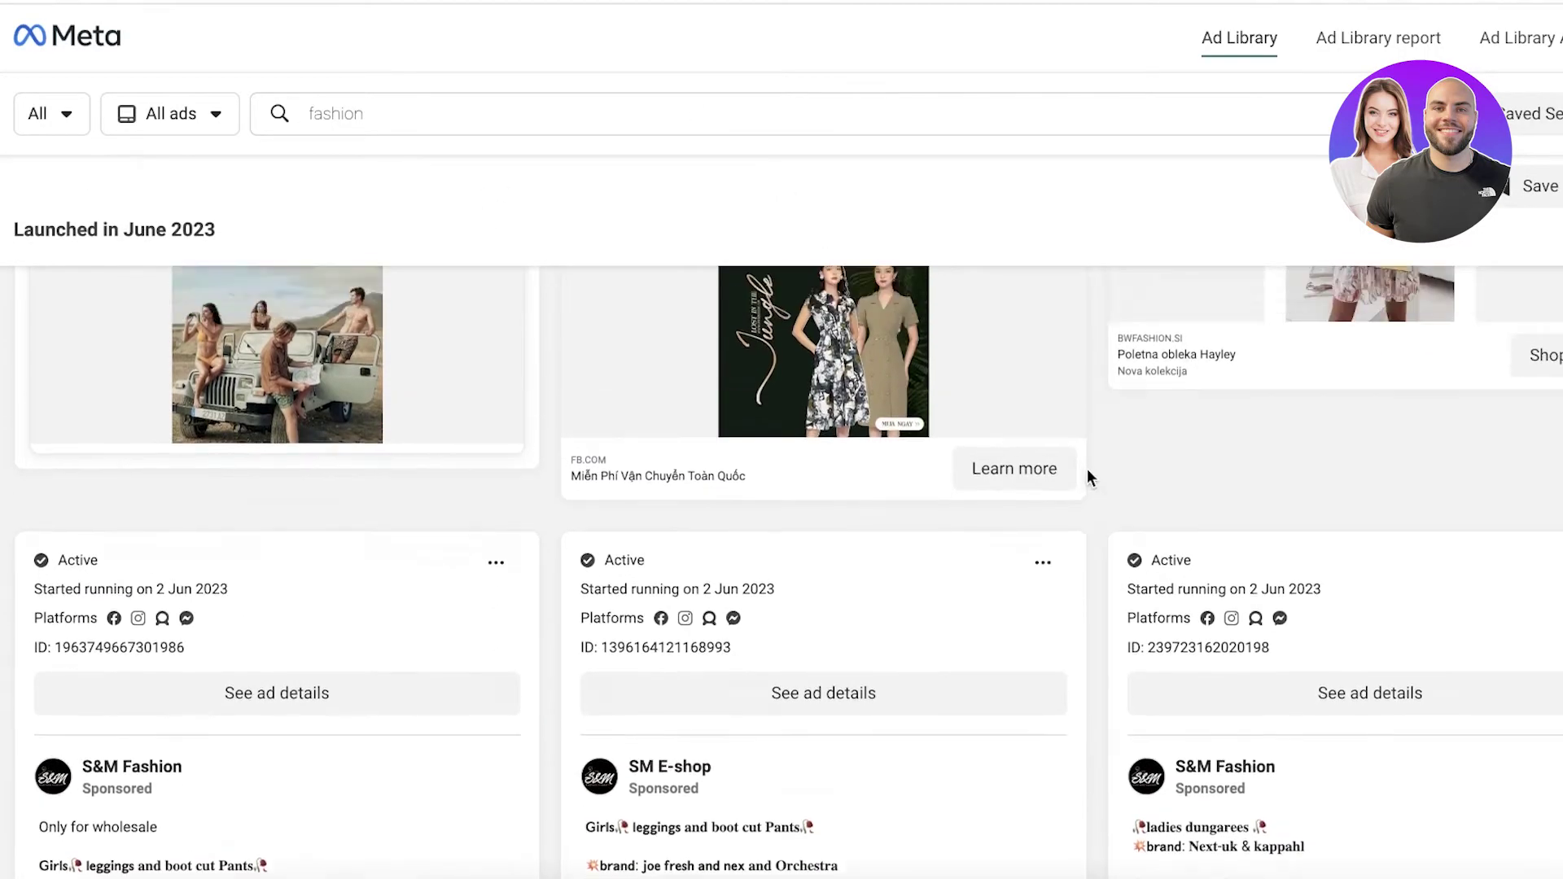
scroll(1327, 445, "down", 10)
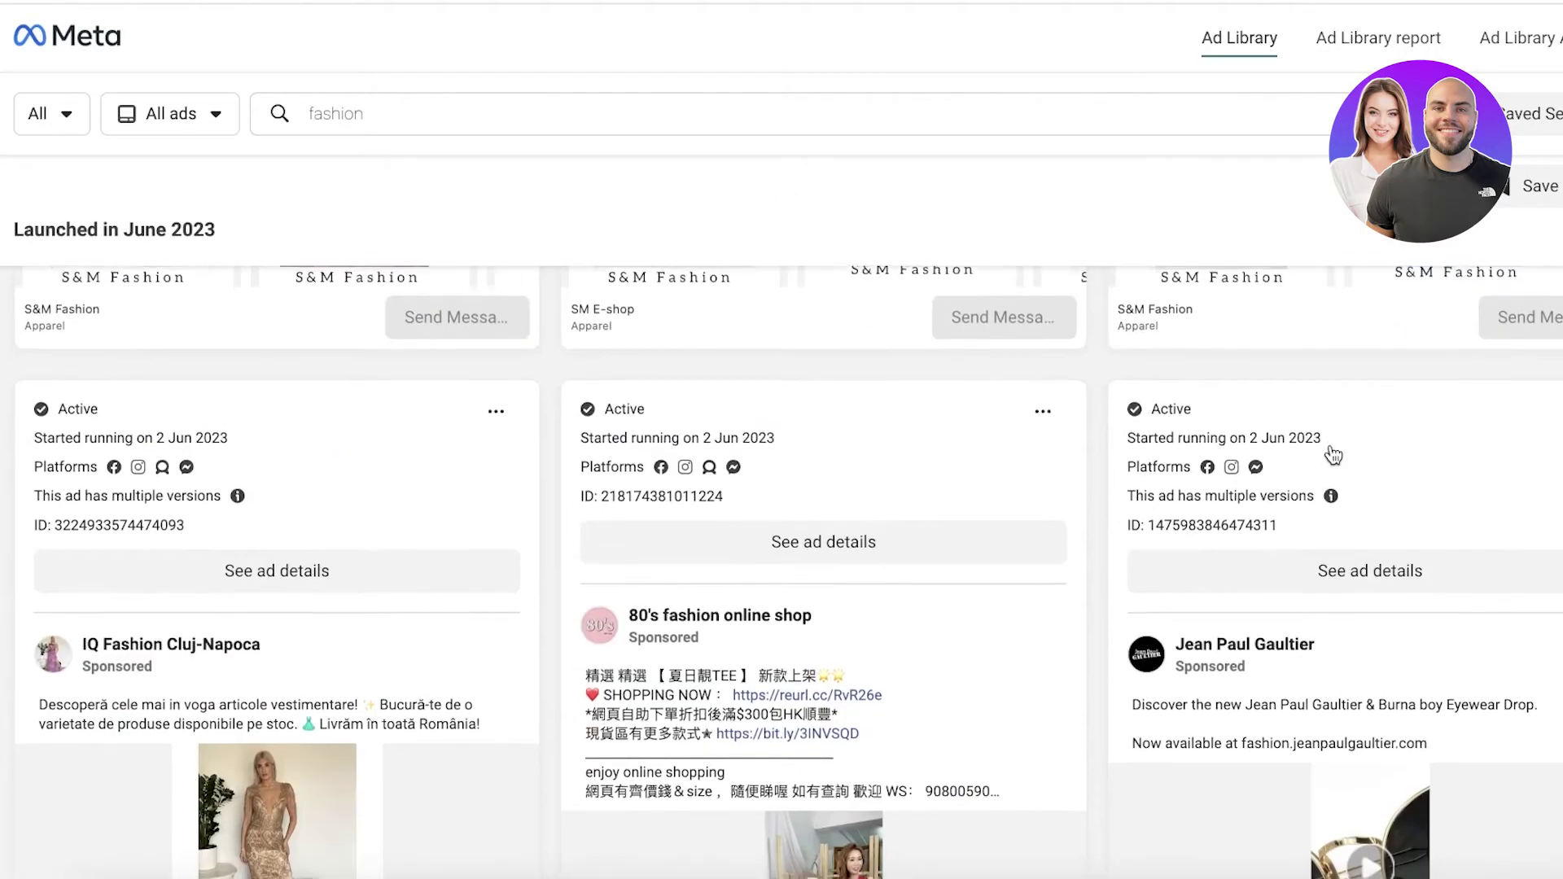
scroll(1422, 466, "down", 10)
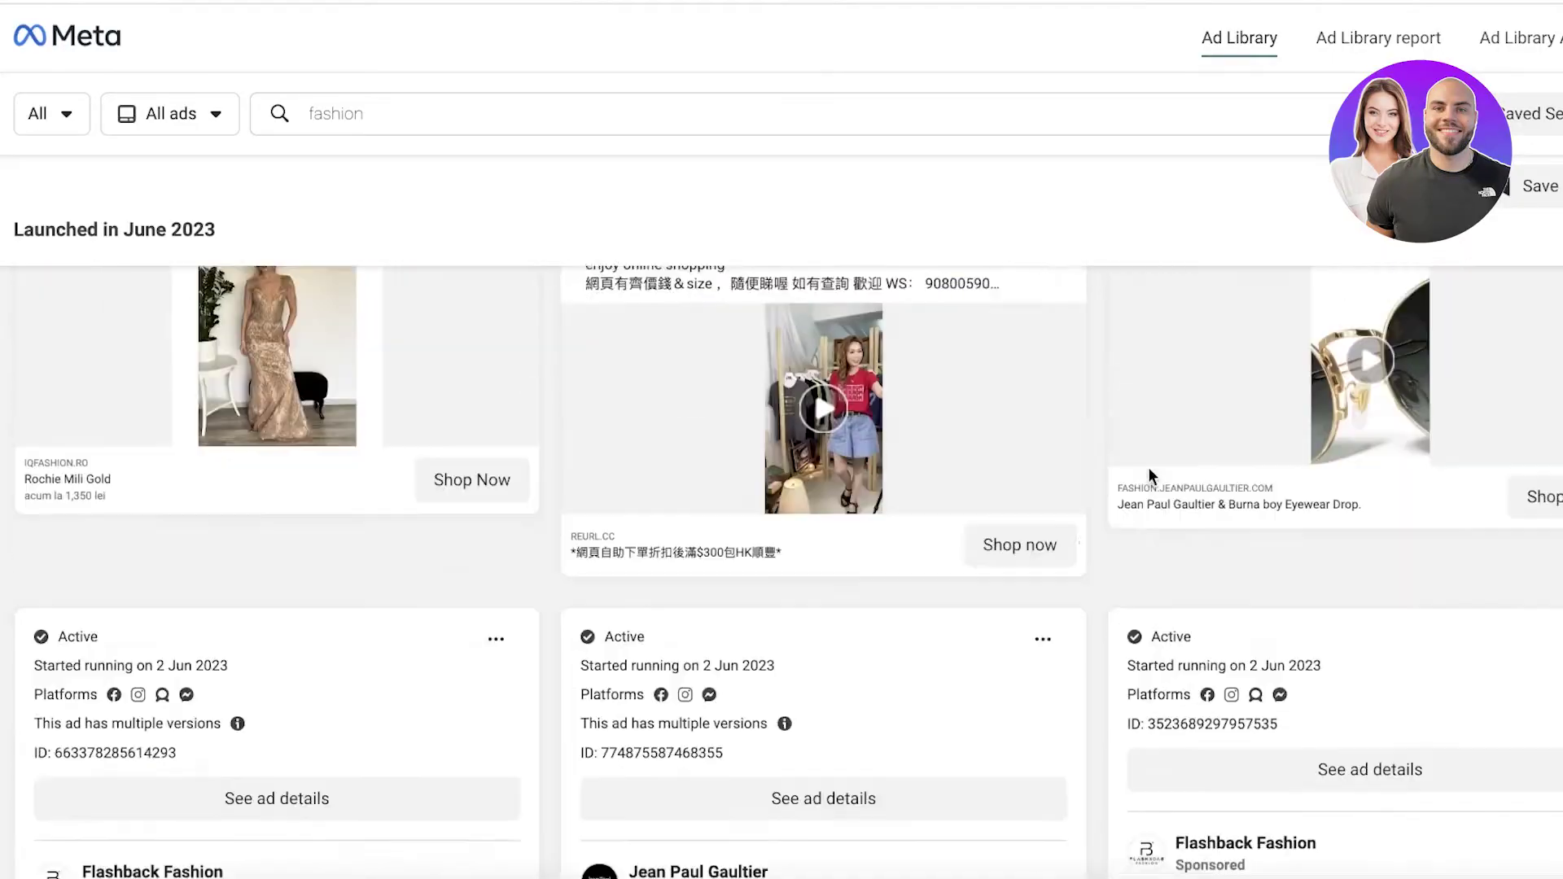
scroll(829, 637, "down", 1)
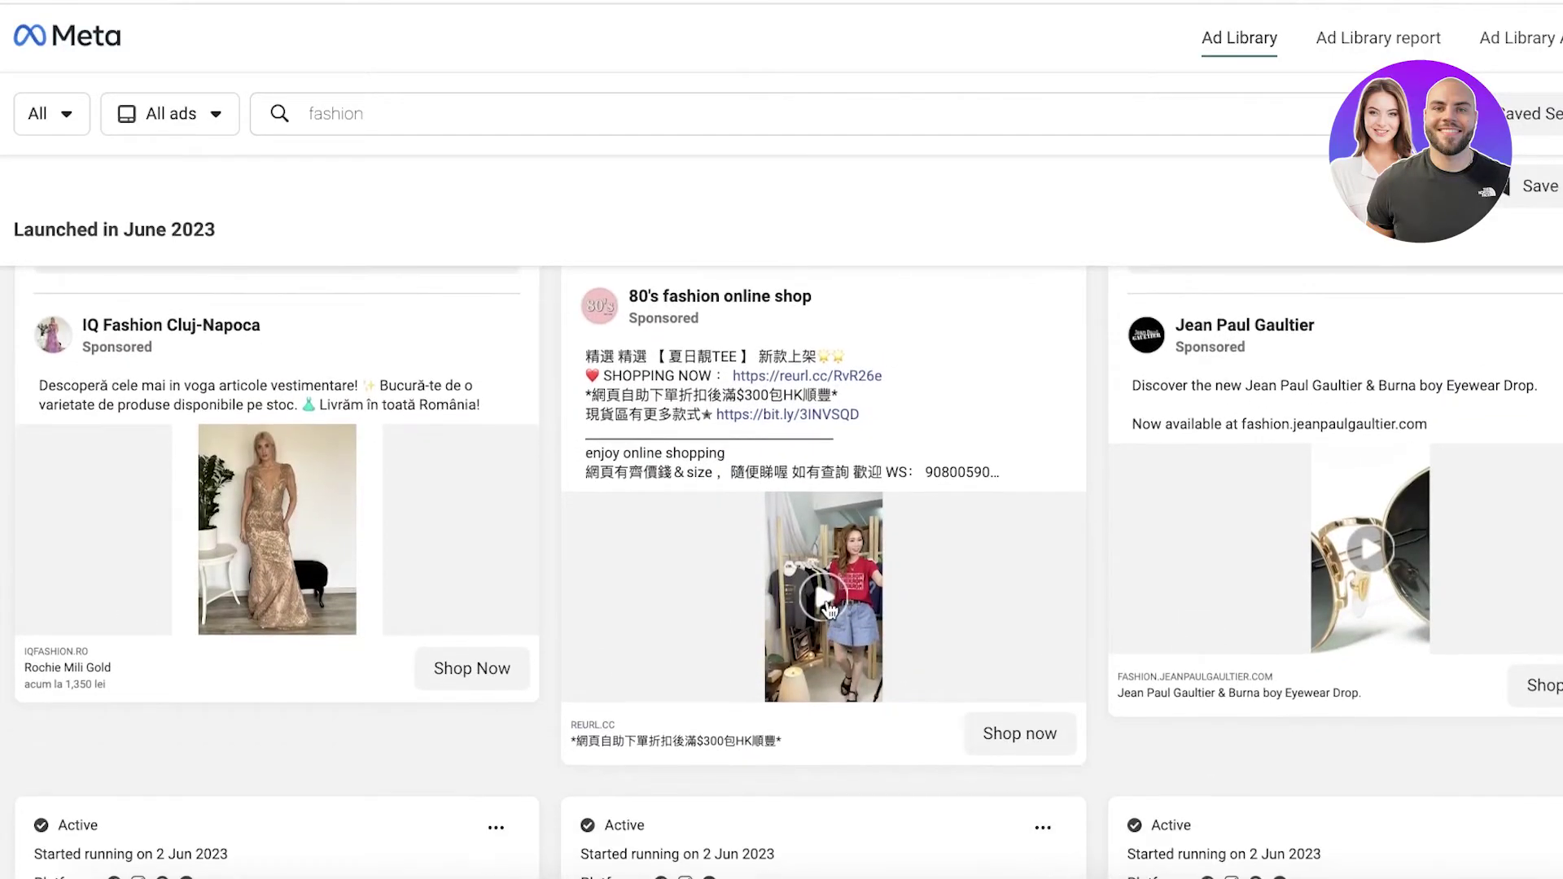
scroll(827, 607, "up", 2)
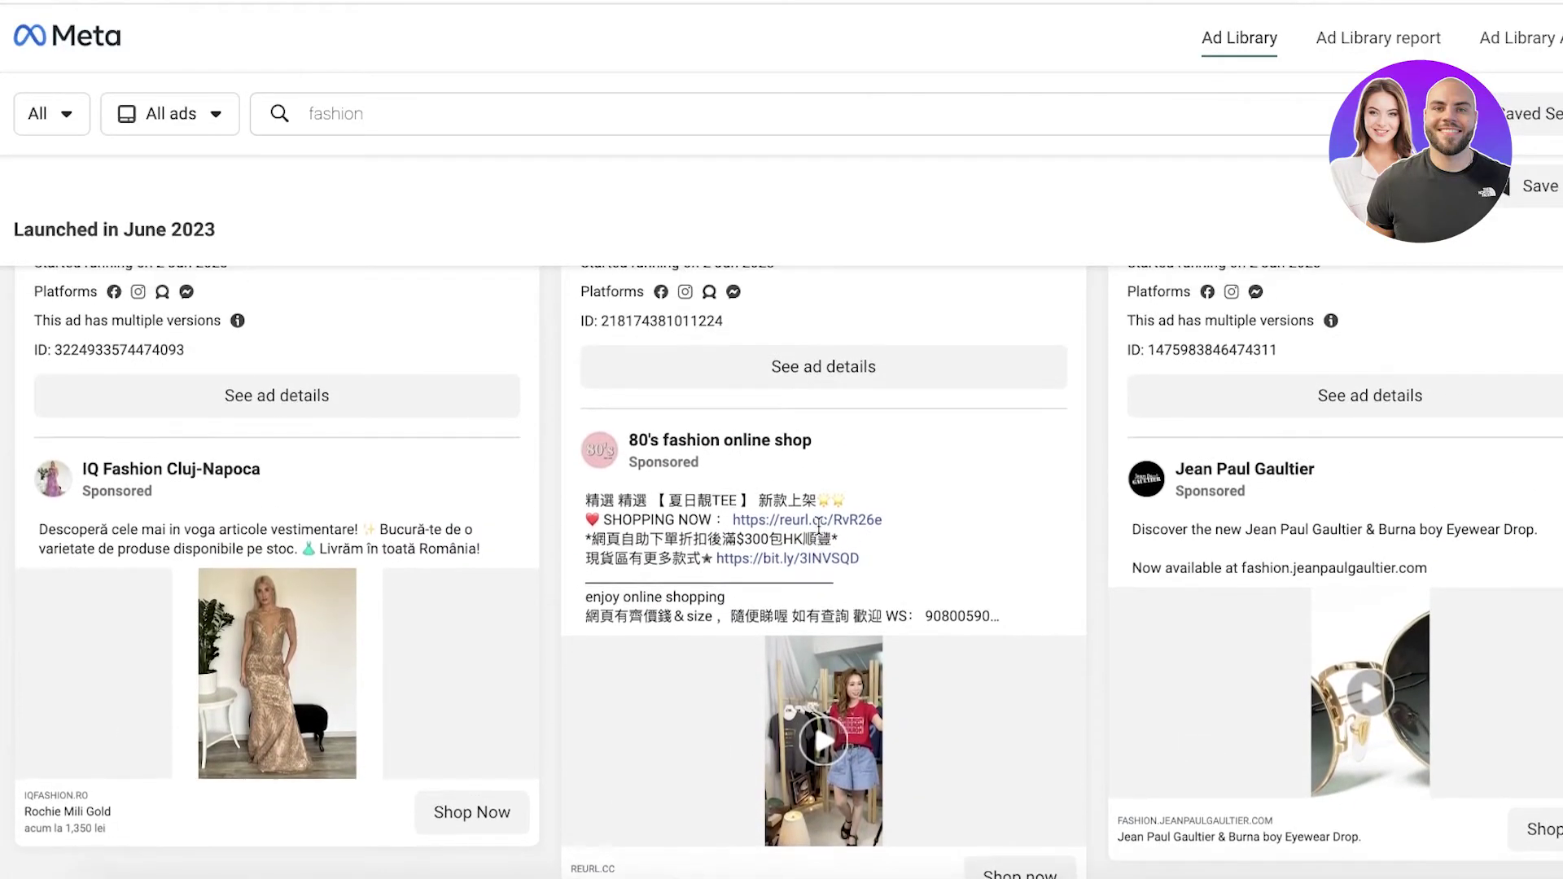
mouse_move(798, 421)
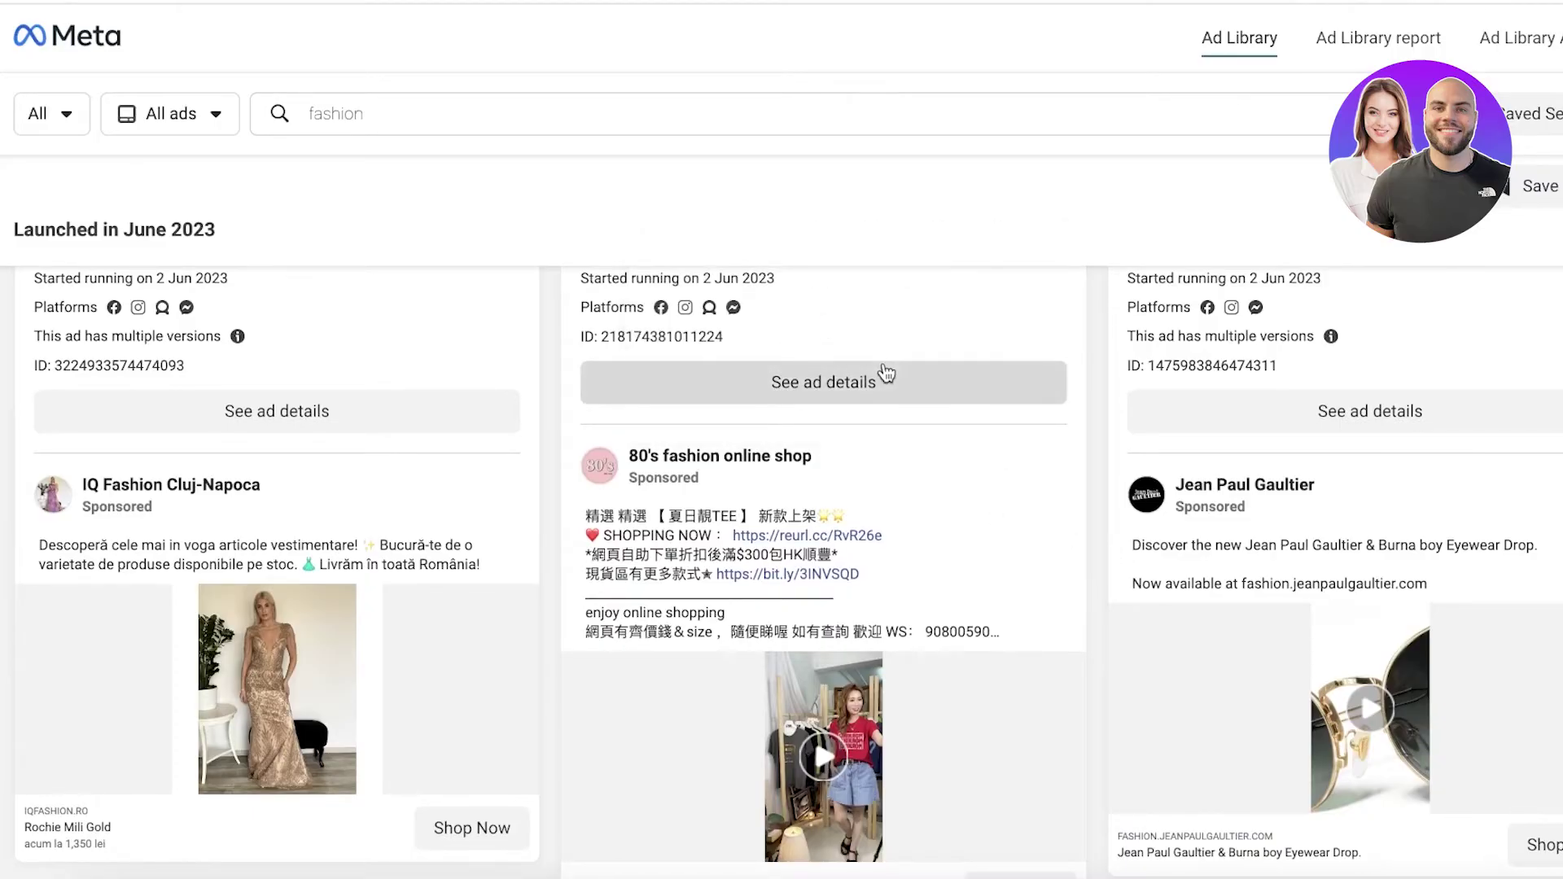
left_click(886, 372)
- Play the 80's fashion online shop ad's video and inspect the details page in the browser's developer tools
scroll(883, 383, "down", 8)
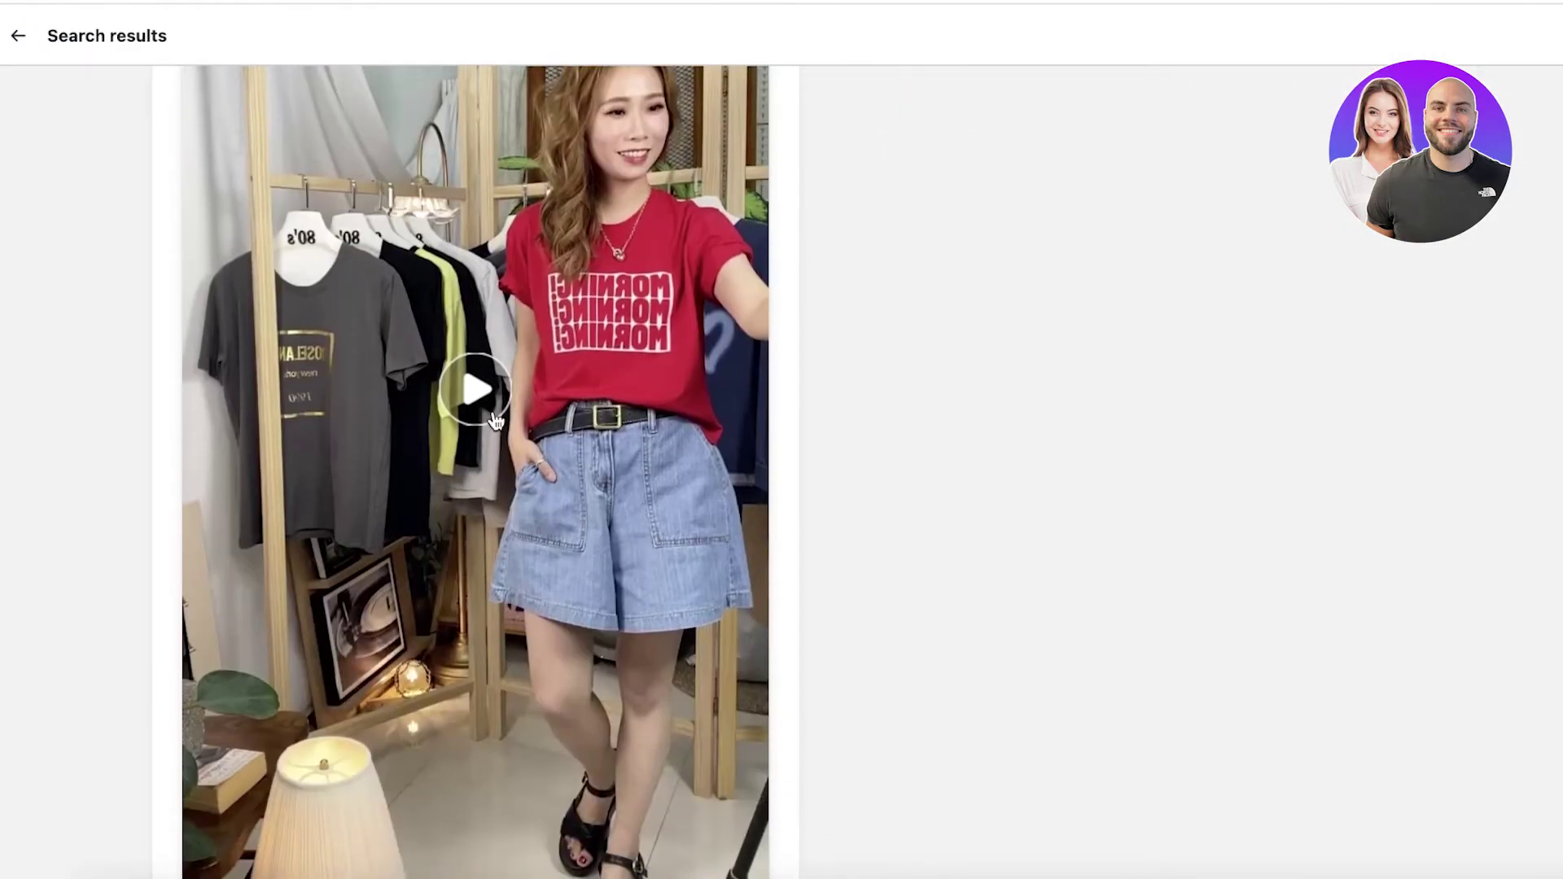
left_click(495, 421)
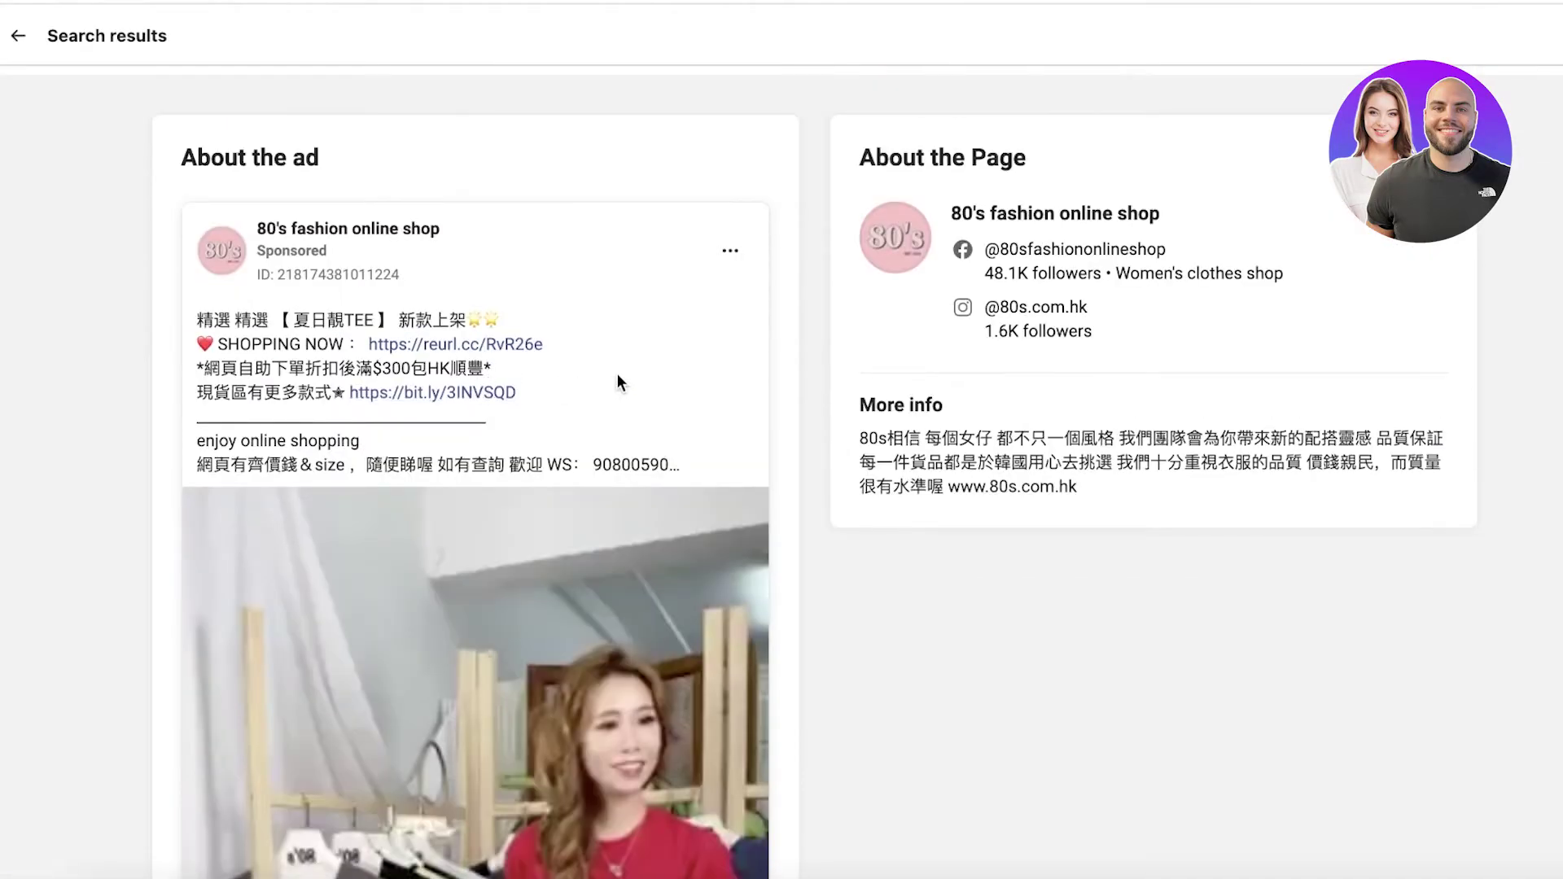
right_click(617, 373)
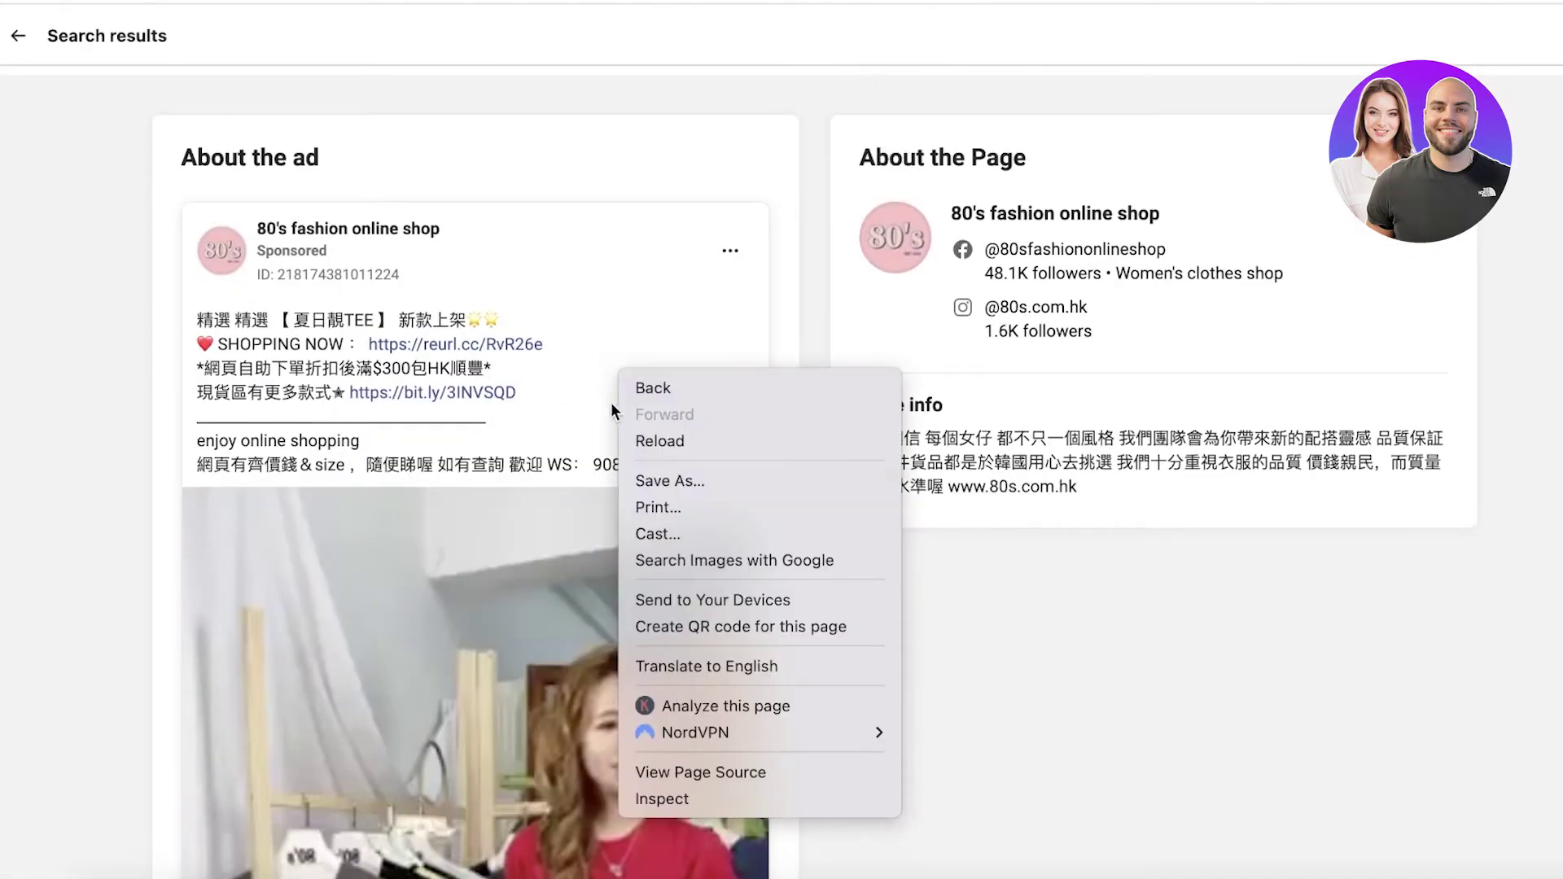
left_click(661, 798)
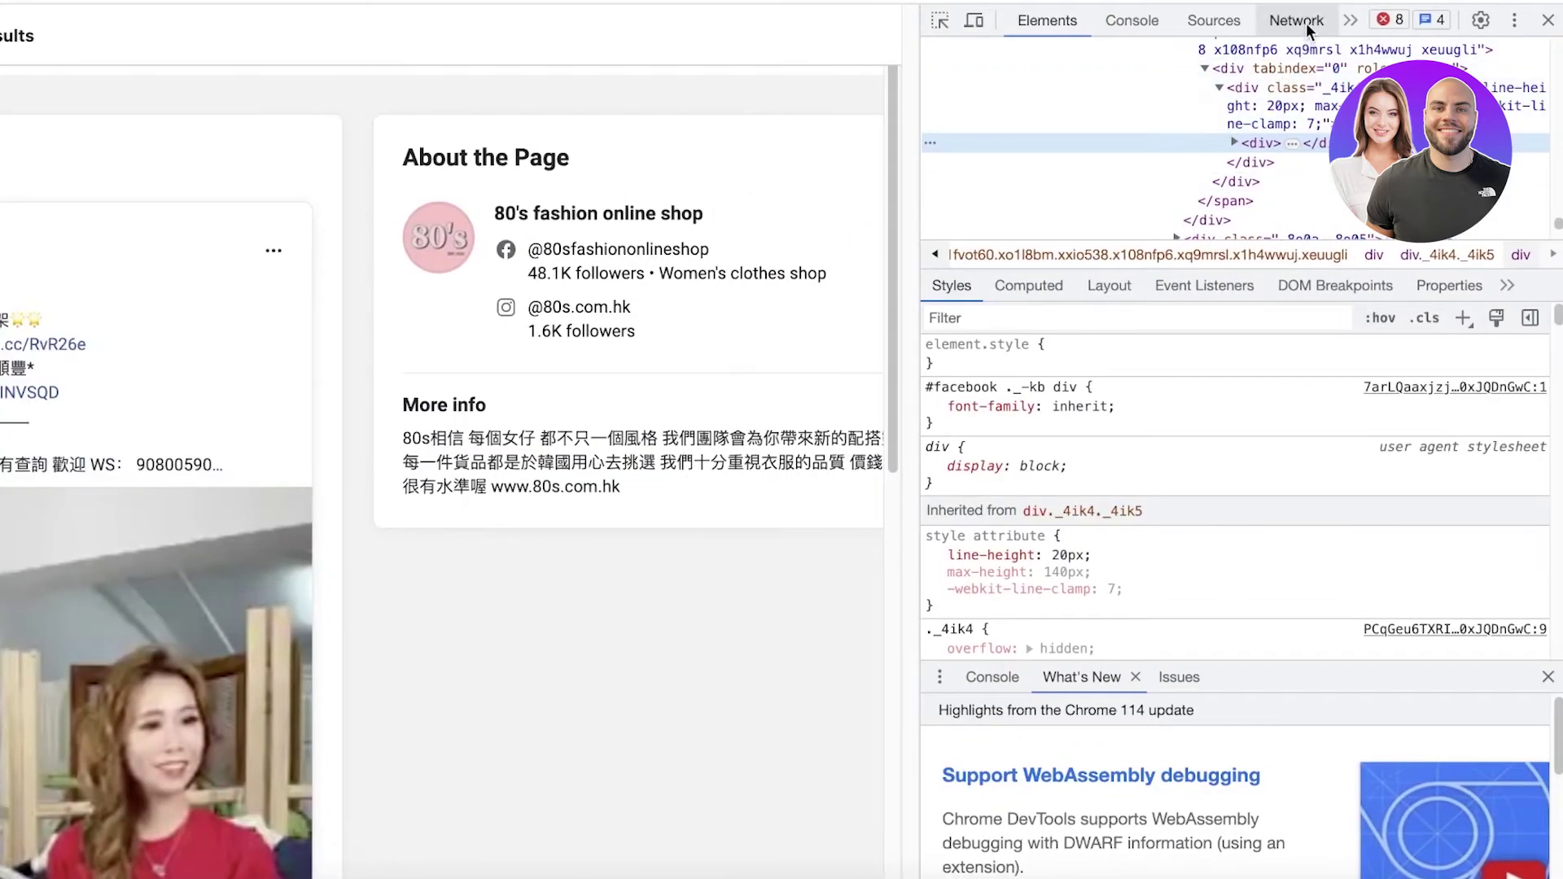
- Check the 80's fashion online shop ad's media requests in the recorded network activity
left_click(1305, 21)
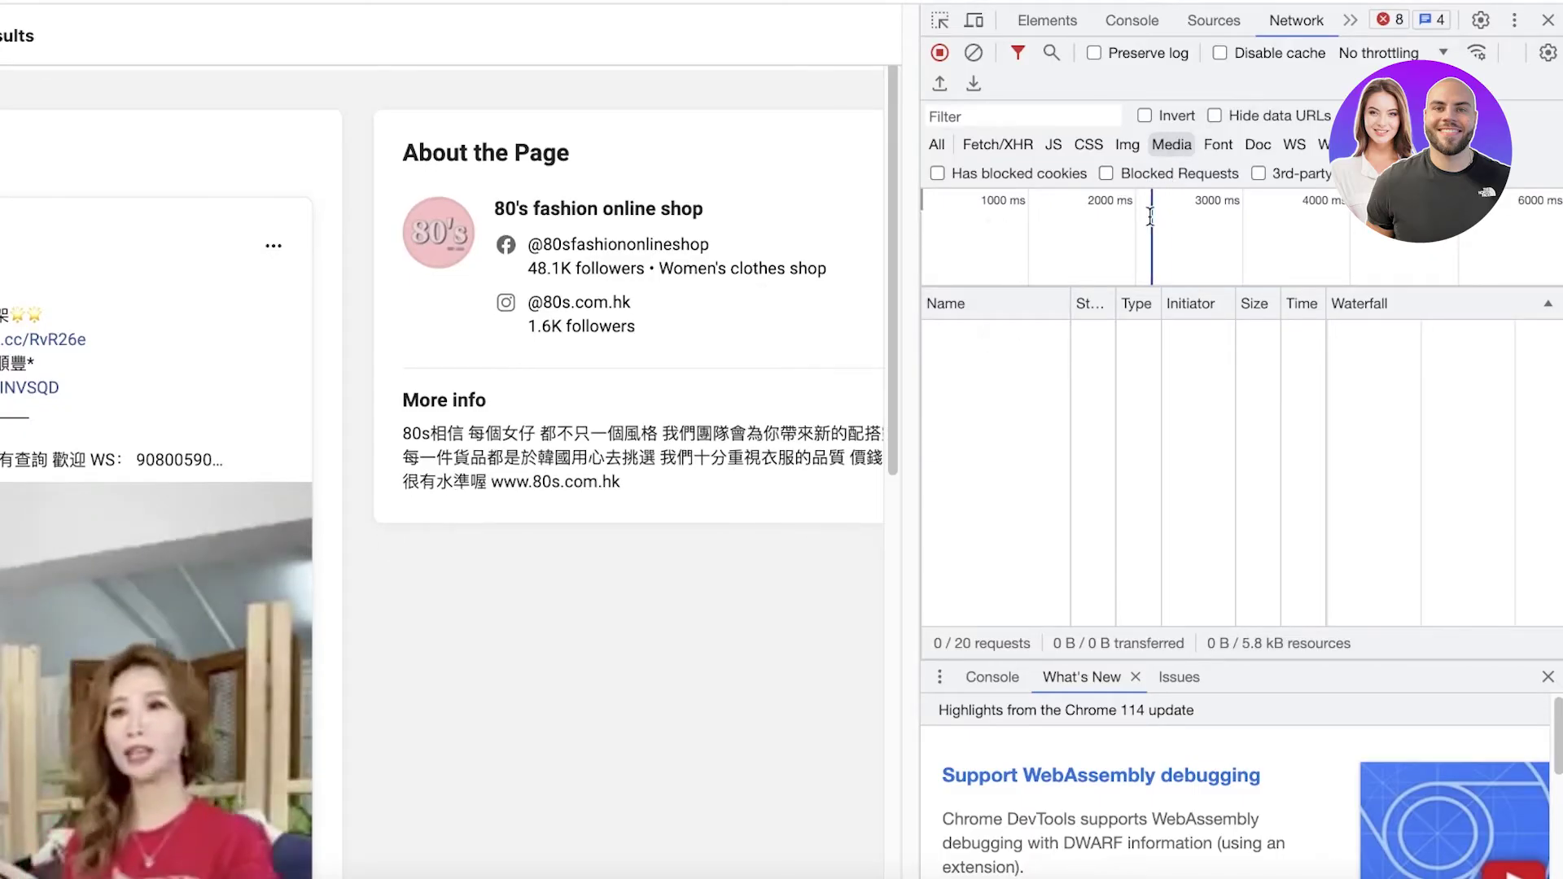
left_click_drag(1115, 236, 1100, 236)
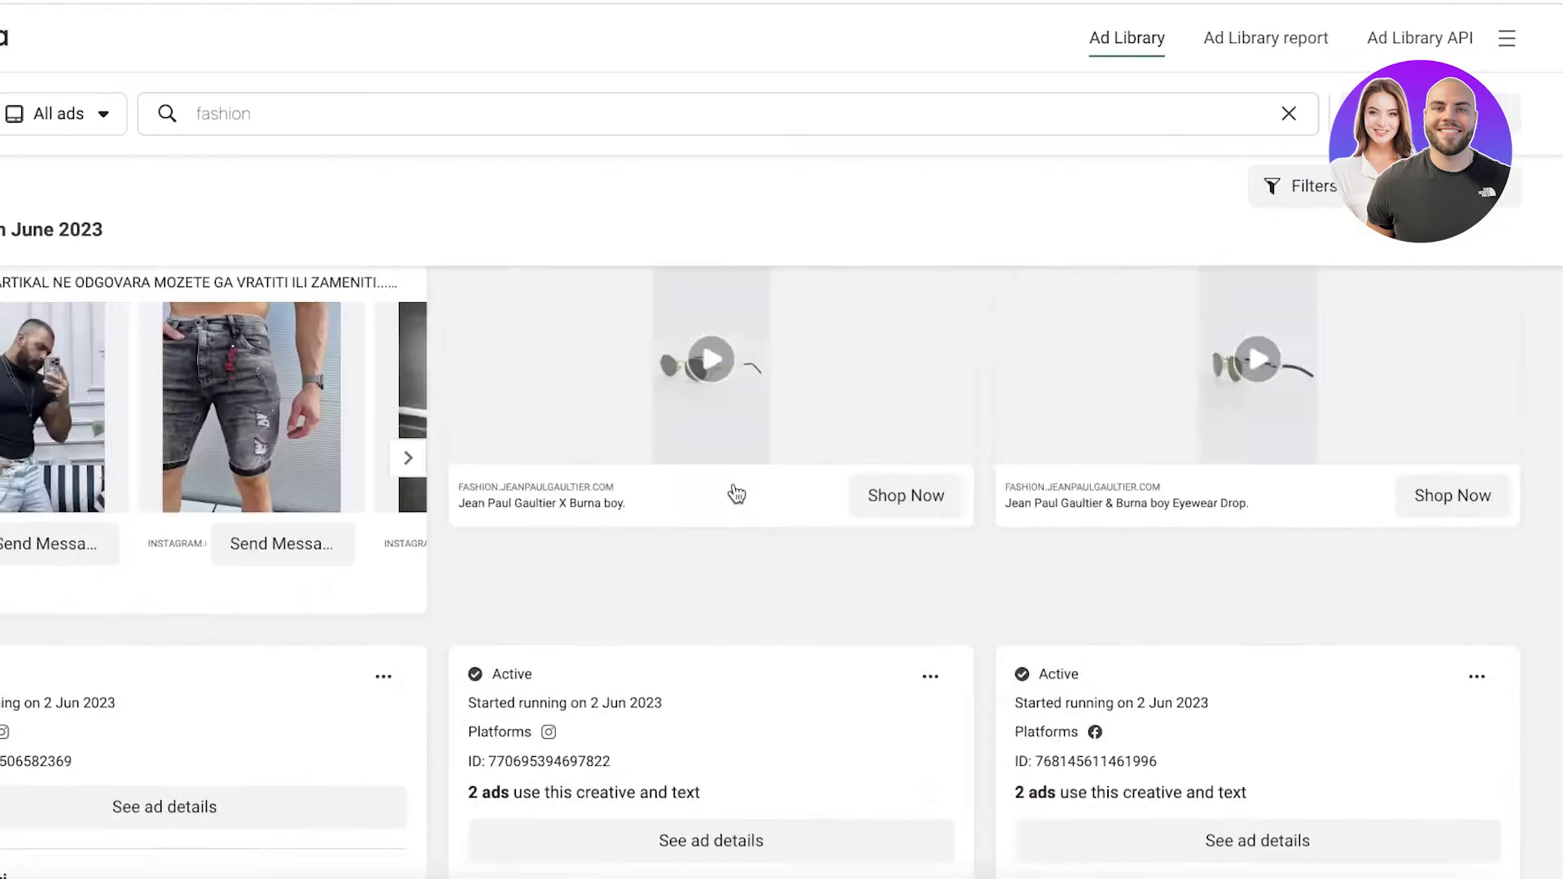
- Browse further through the fashion ads launched in June 2023 and open the details of Fashion & Friends' "Walk walk, fashion baby!" video ad
scroll(729, 501, "down", 5)
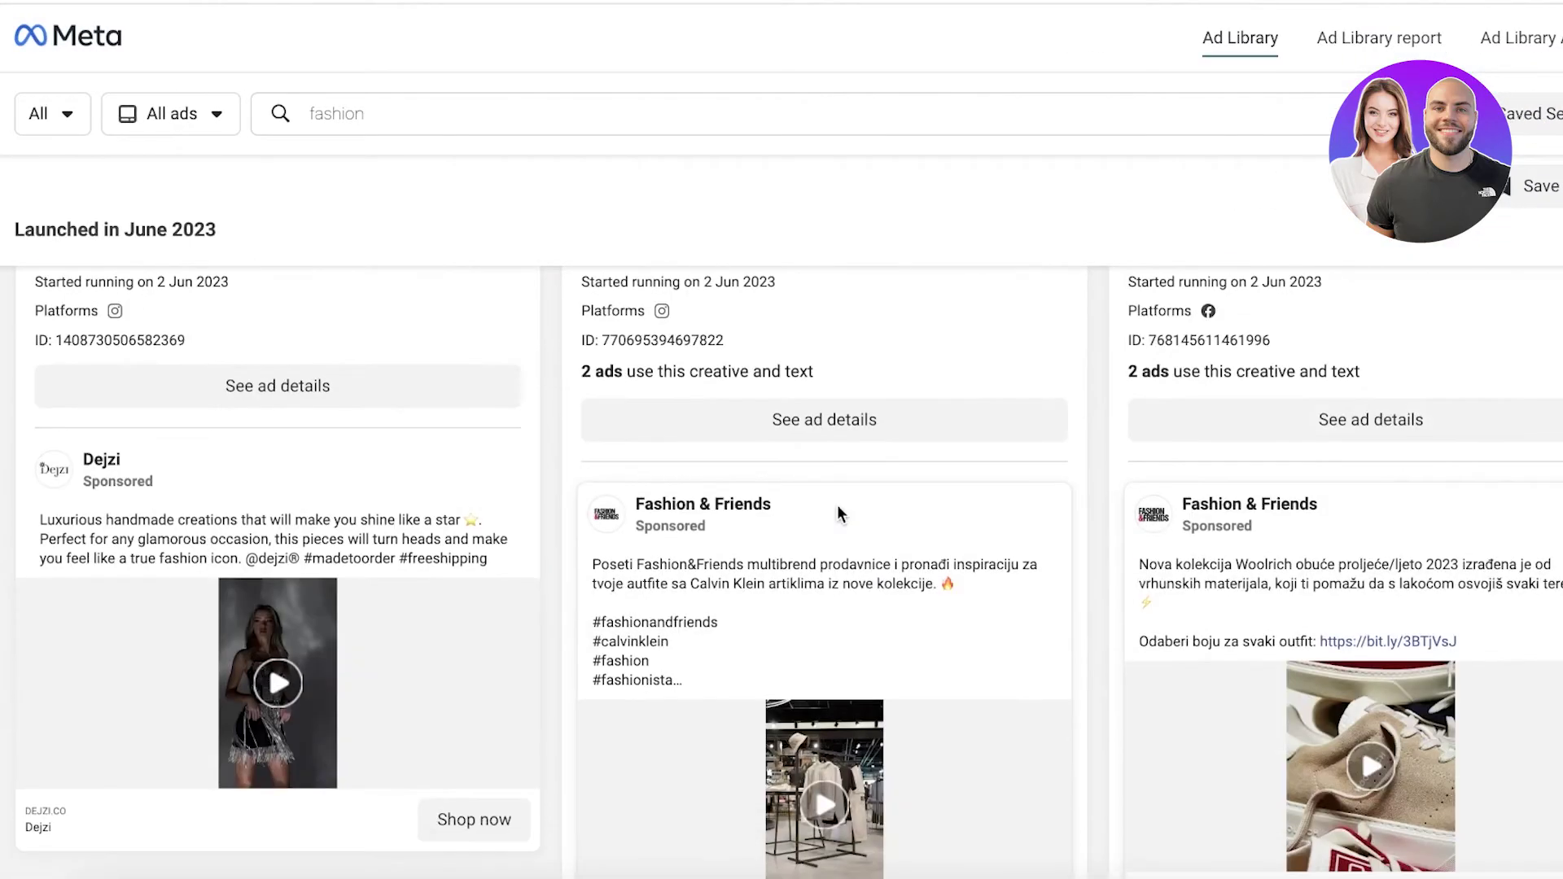
scroll(837, 514, "down", 10)
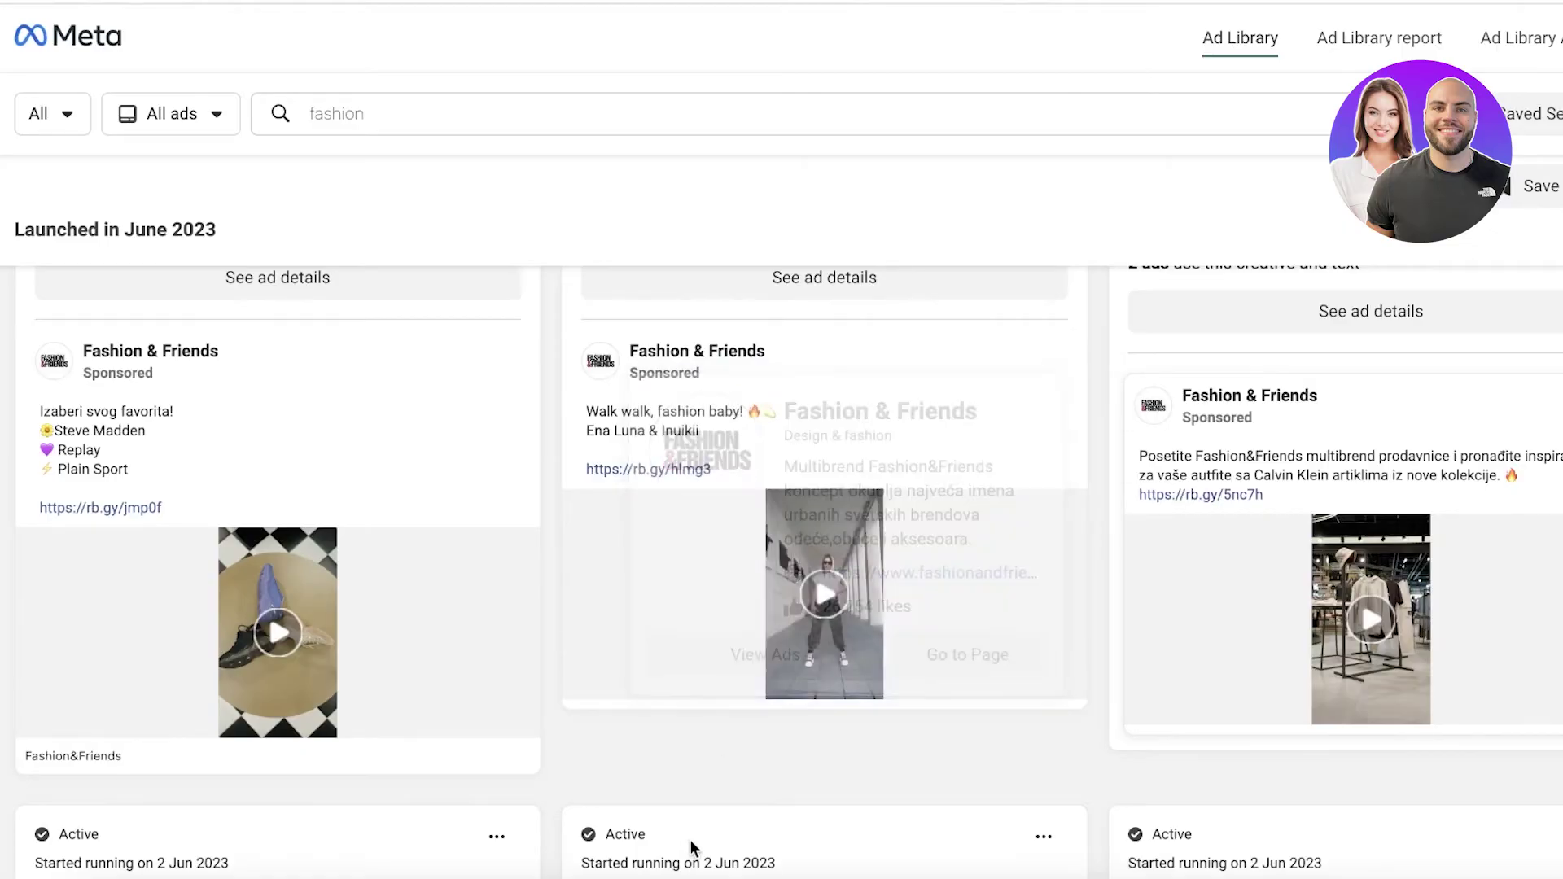
scroll(814, 429, "up", 4)
left_click(834, 527)
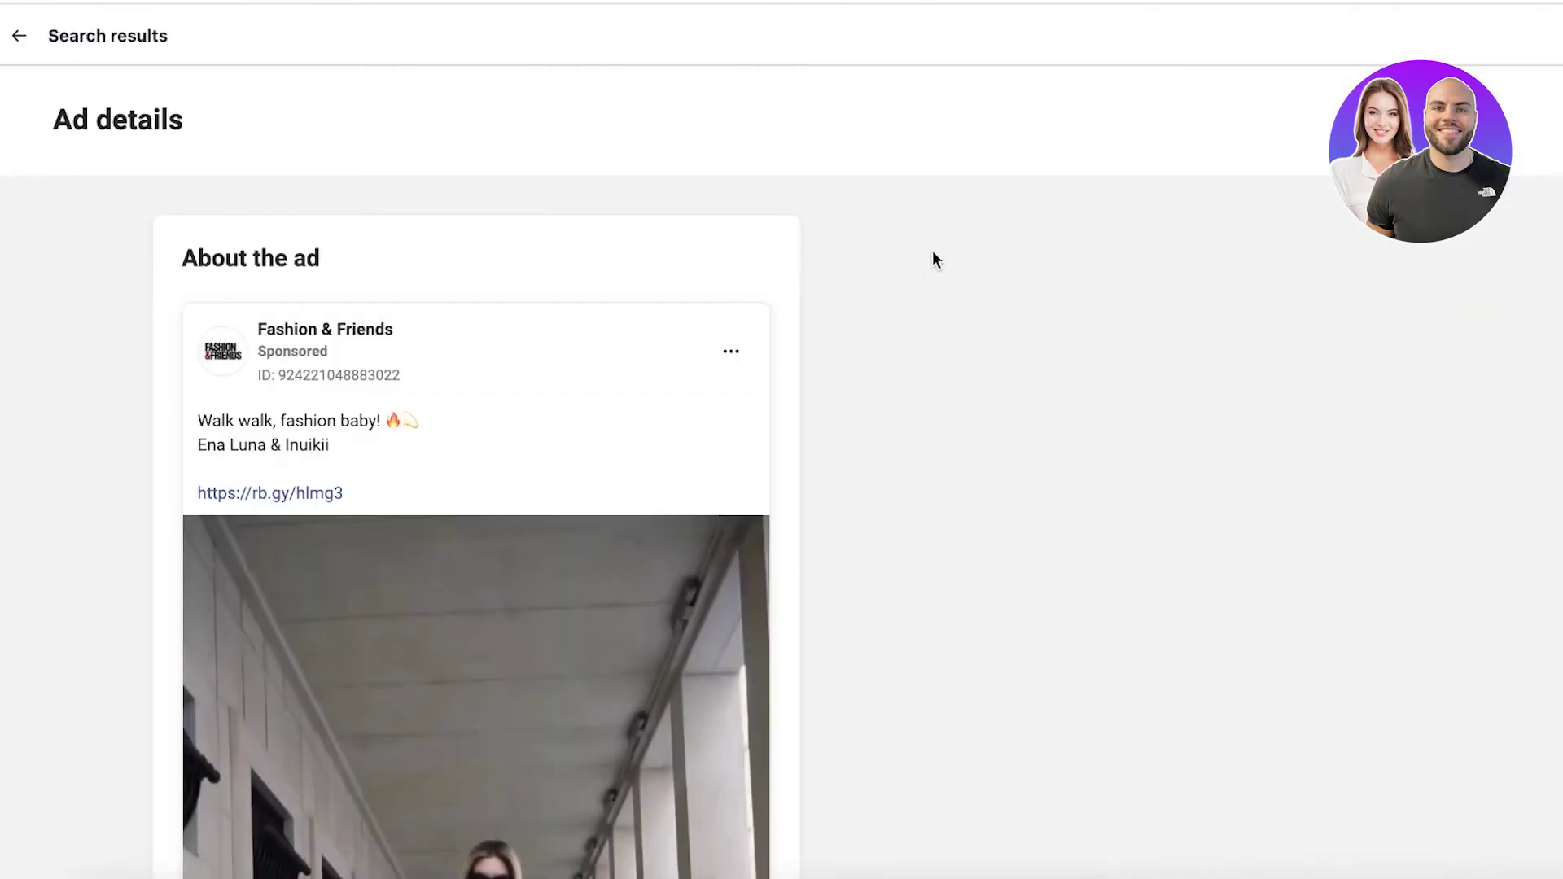
- Inspect the Fashion & Friends ad's details page and play its video while the developer tools record network media requests
scroll(664, 433, "down", 4)
right_click(578, 126)
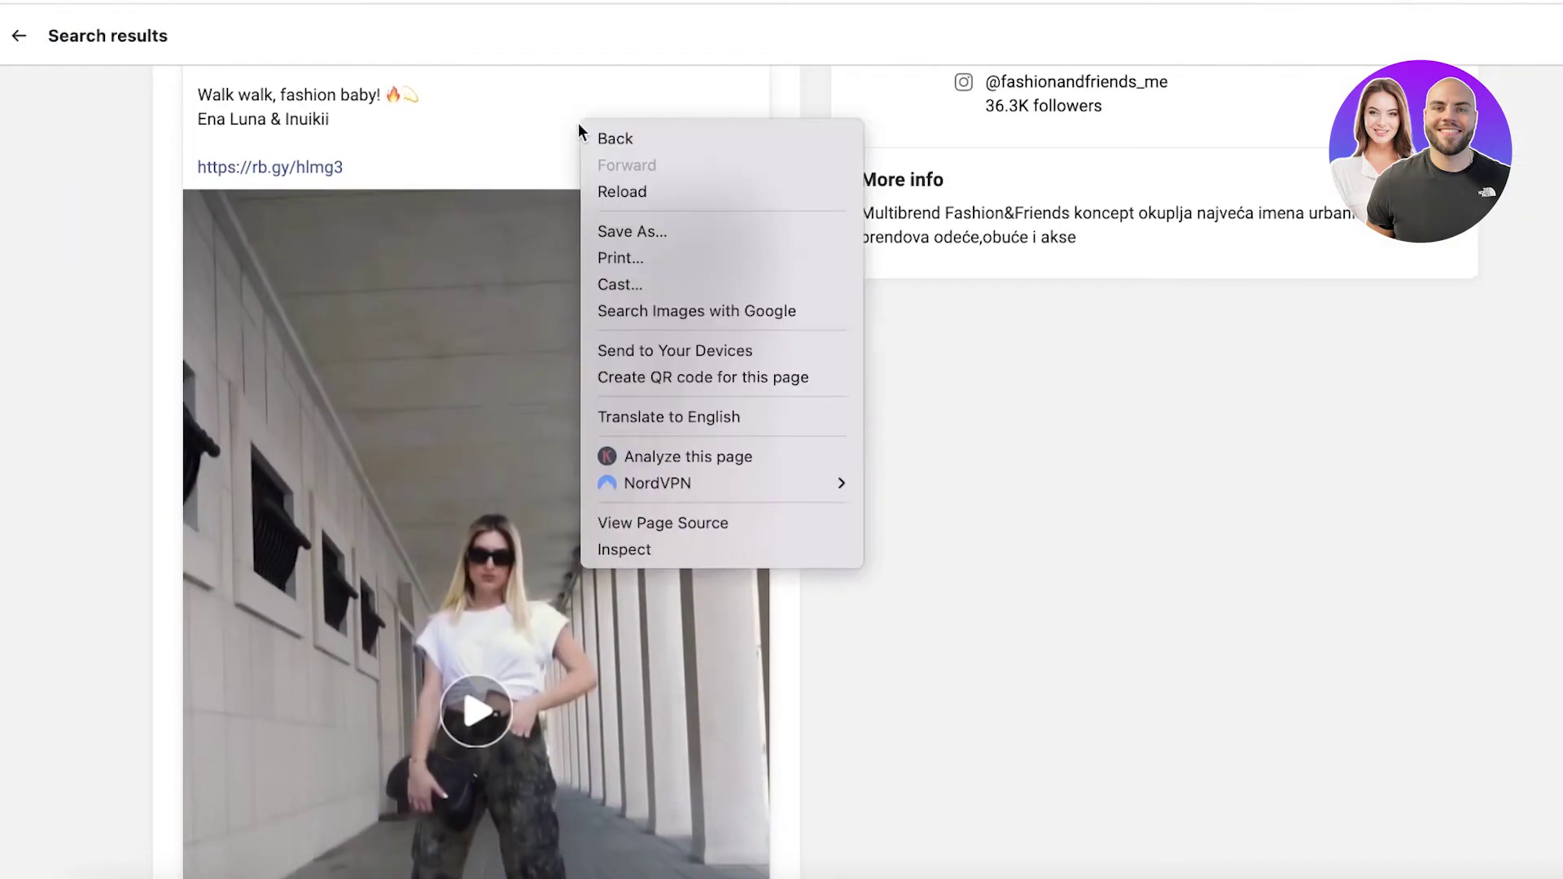
left_click(658, 552)
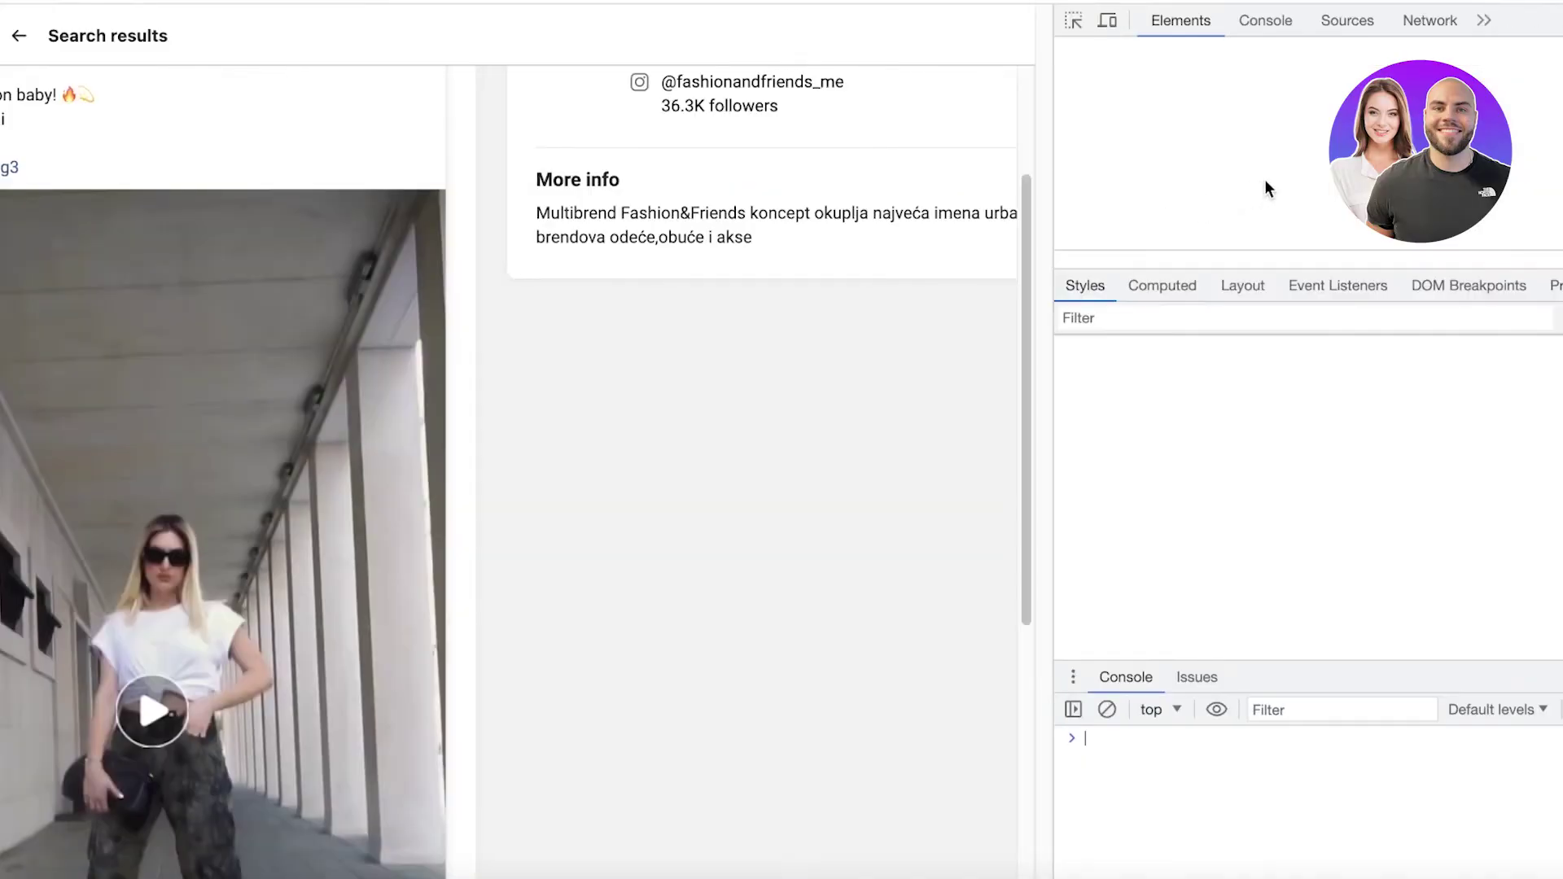
left_click(1294, 20)
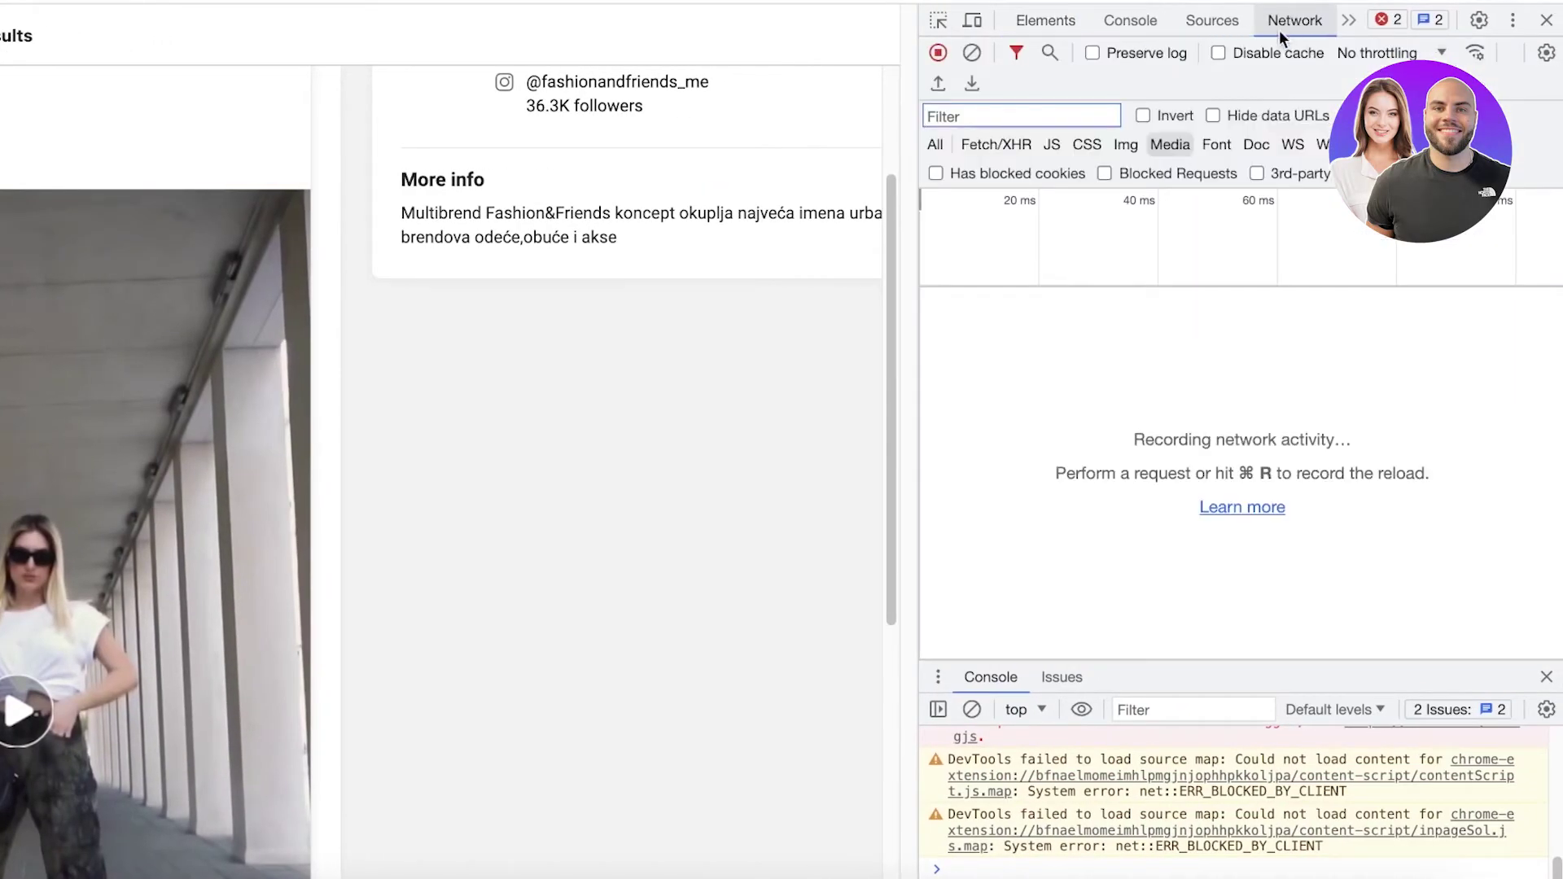
left_click(23, 713)
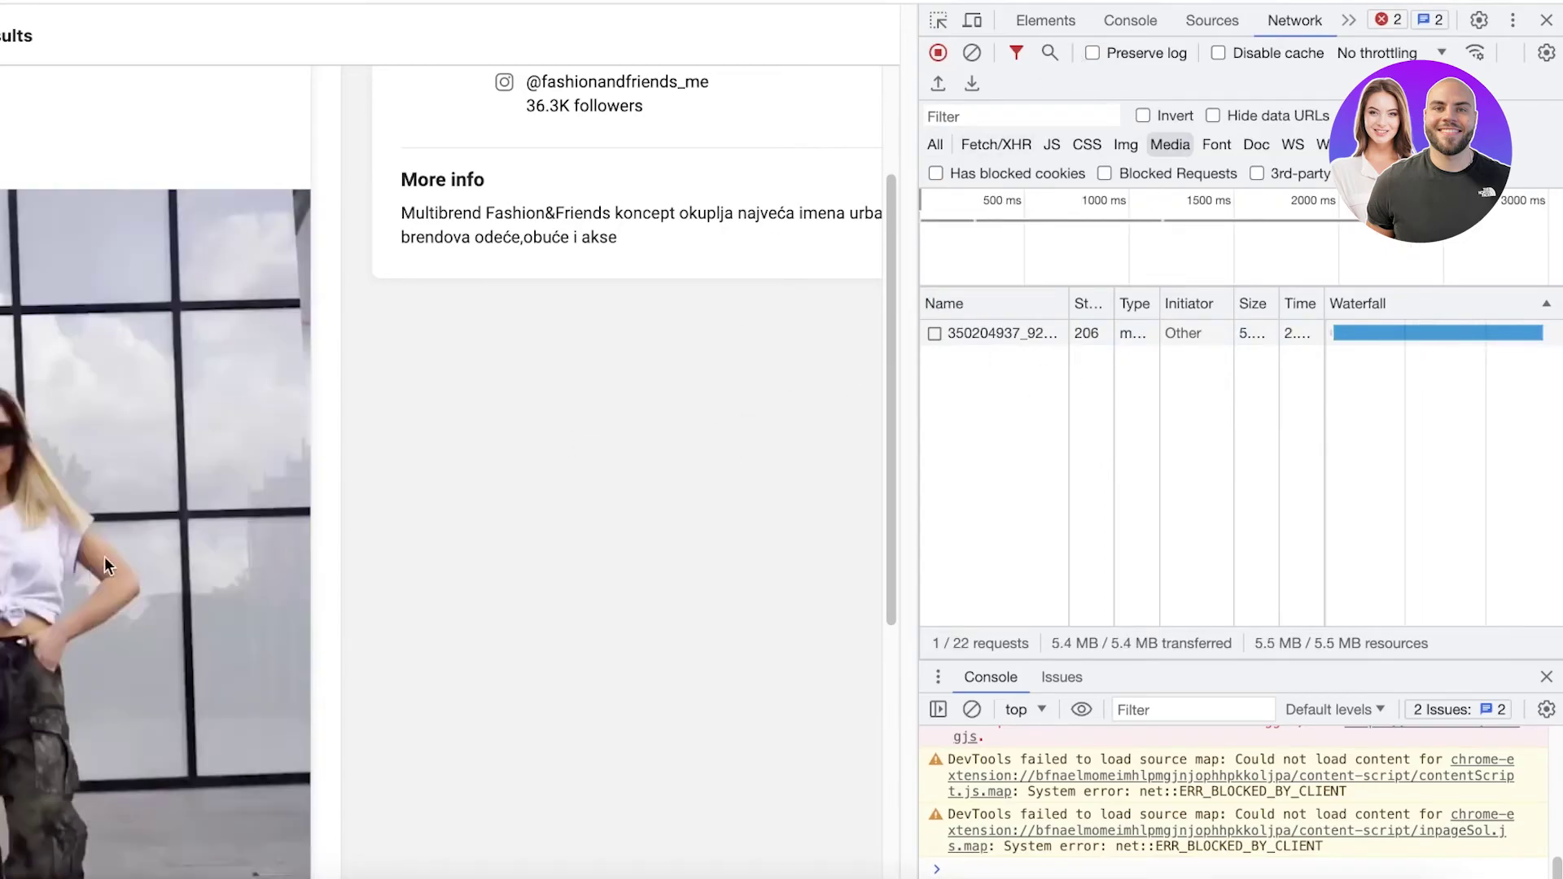
- Open the captured media request in a new tab, download the ad video and reveal the file in Finder
left_click(988, 330)
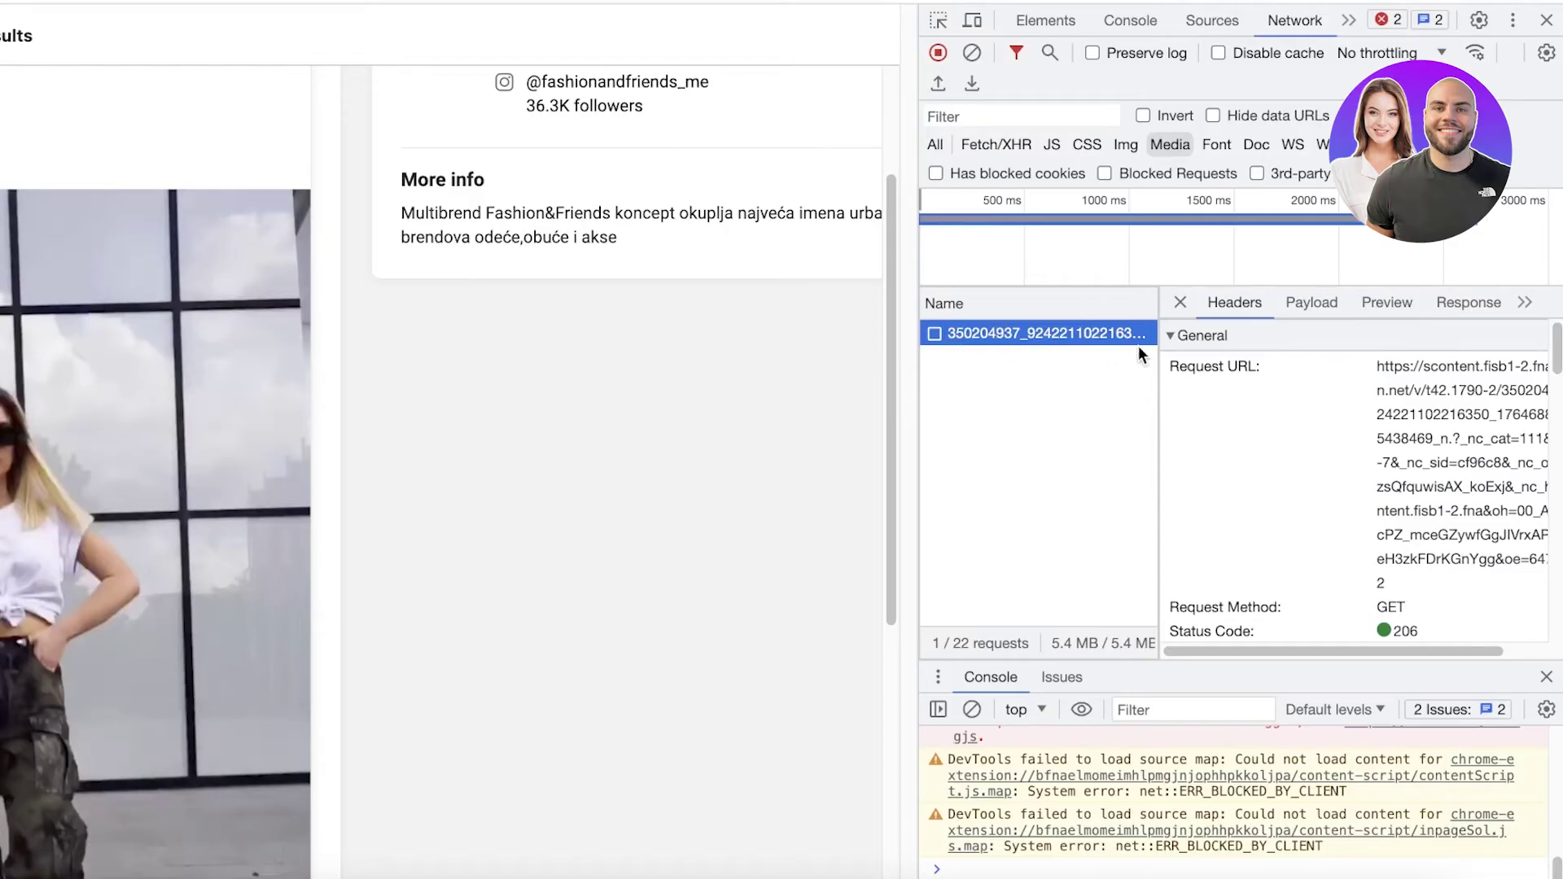
right_click(974, 333)
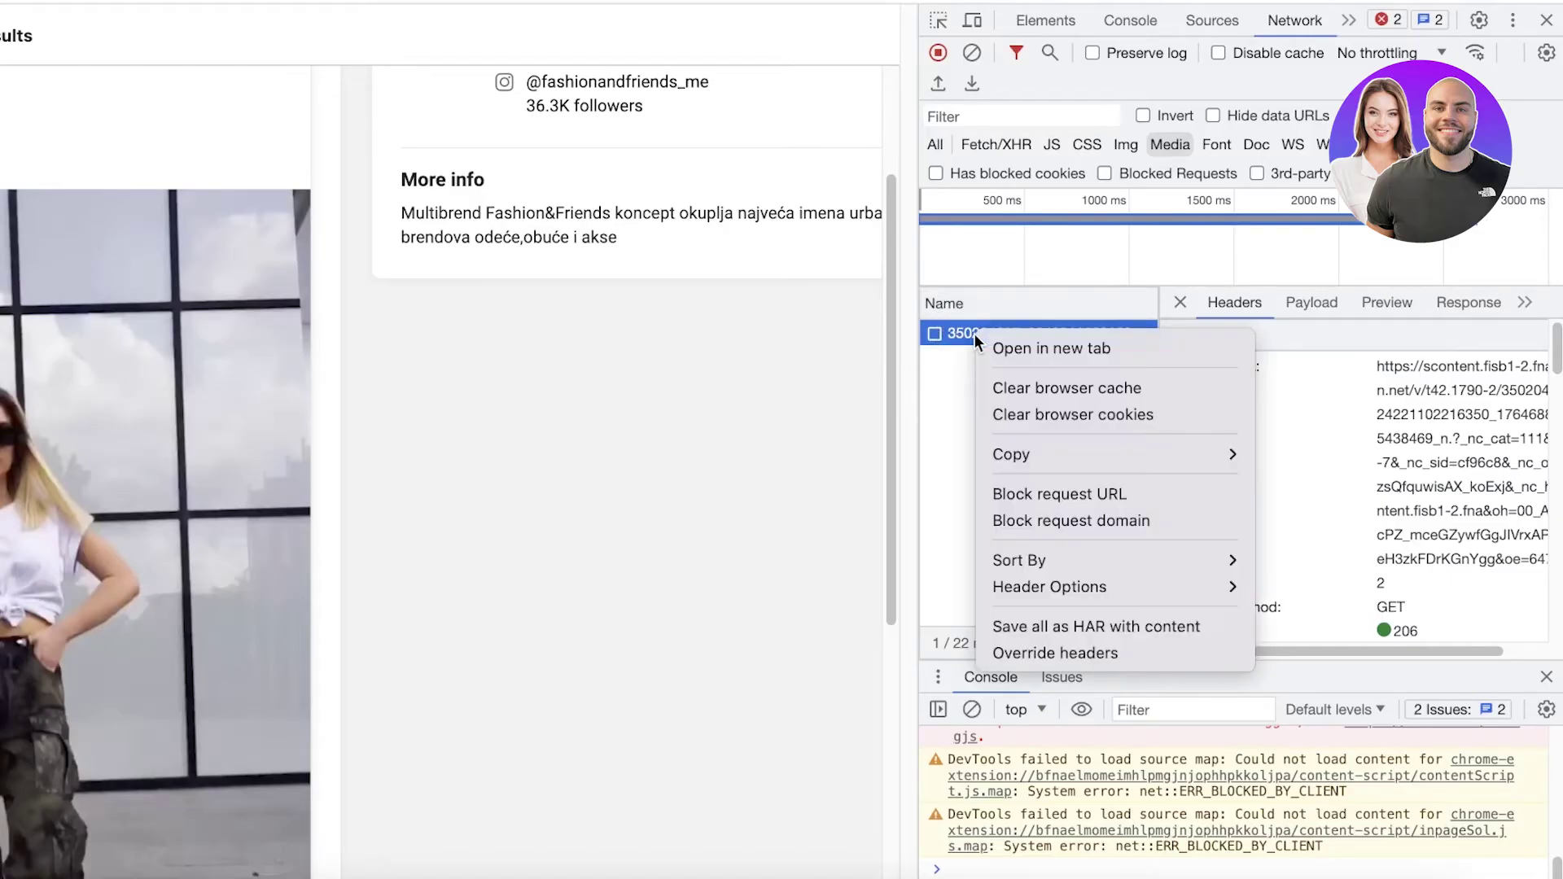
left_click(985, 344)
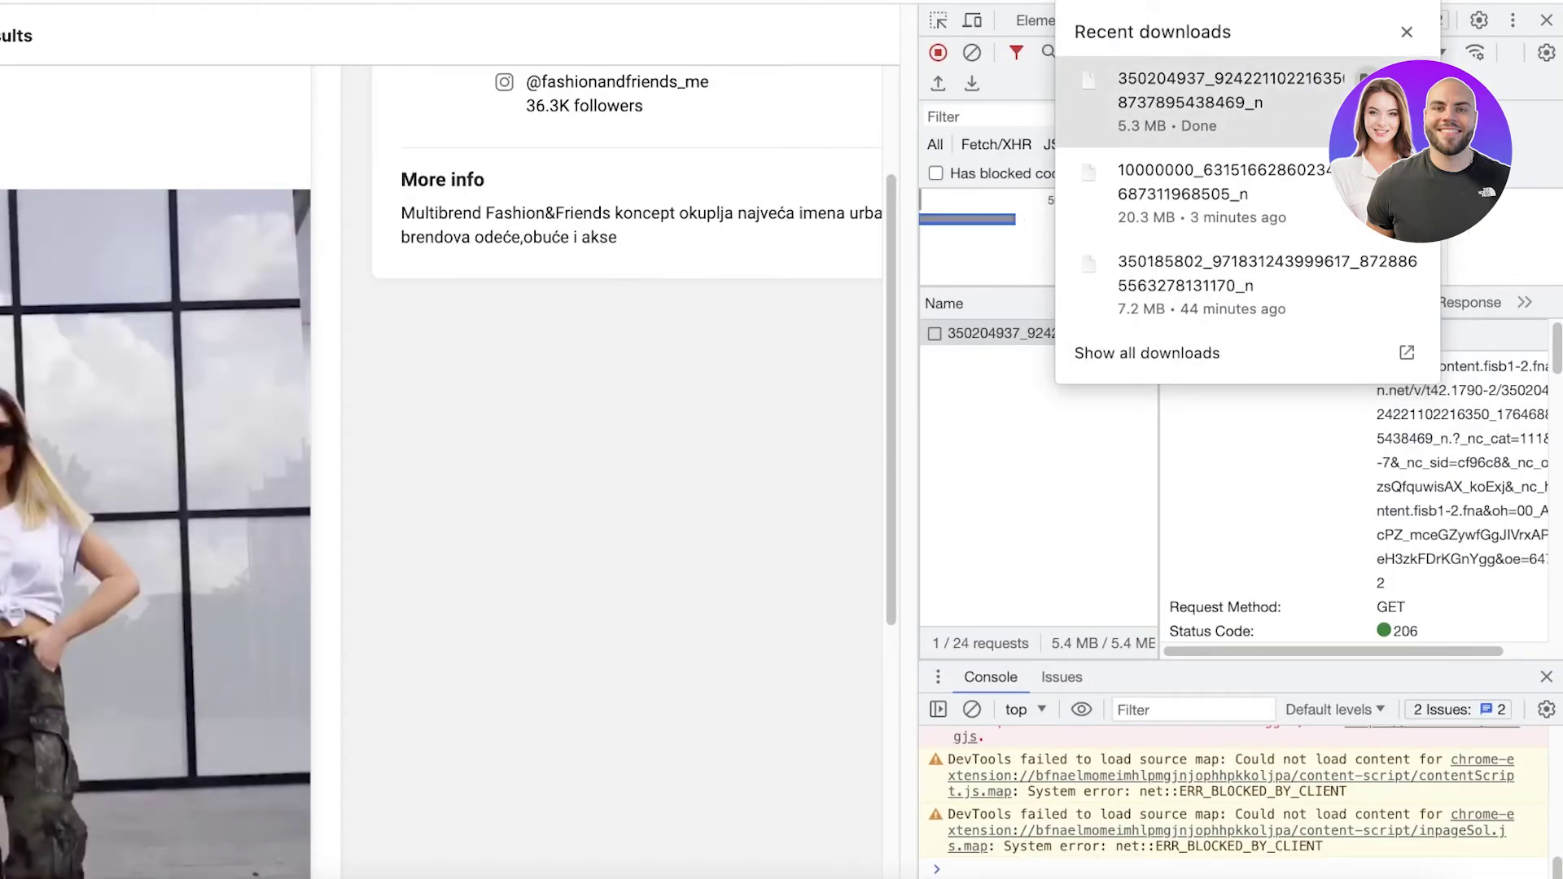
left_click(1364, 78)
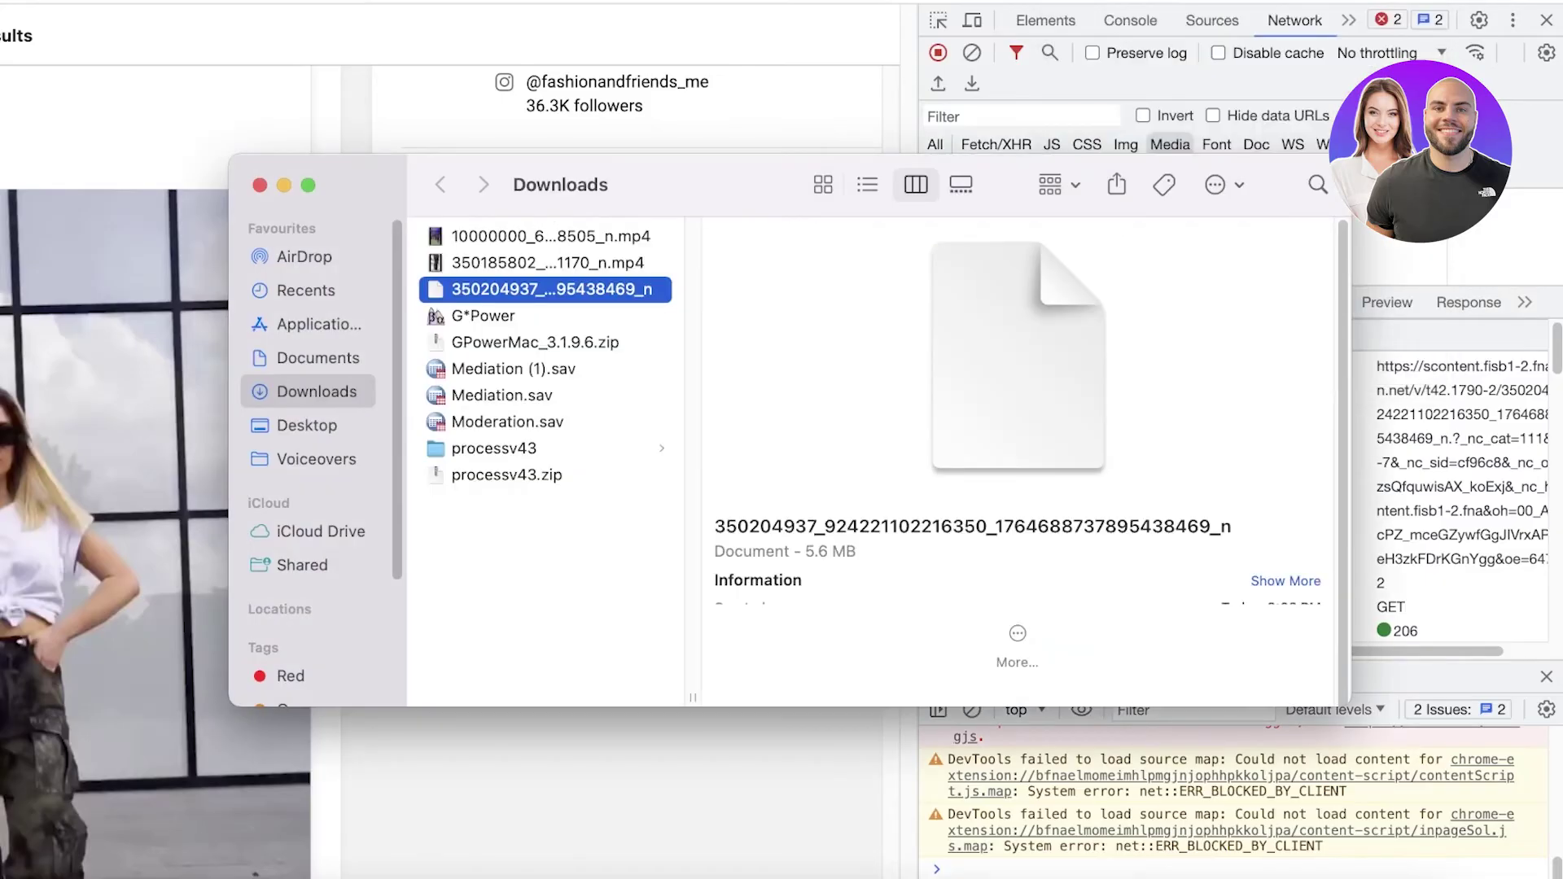
- Add the extension .mp4 to the end of the downloaded Fashion & Friends video's file name
right_click(612, 287)
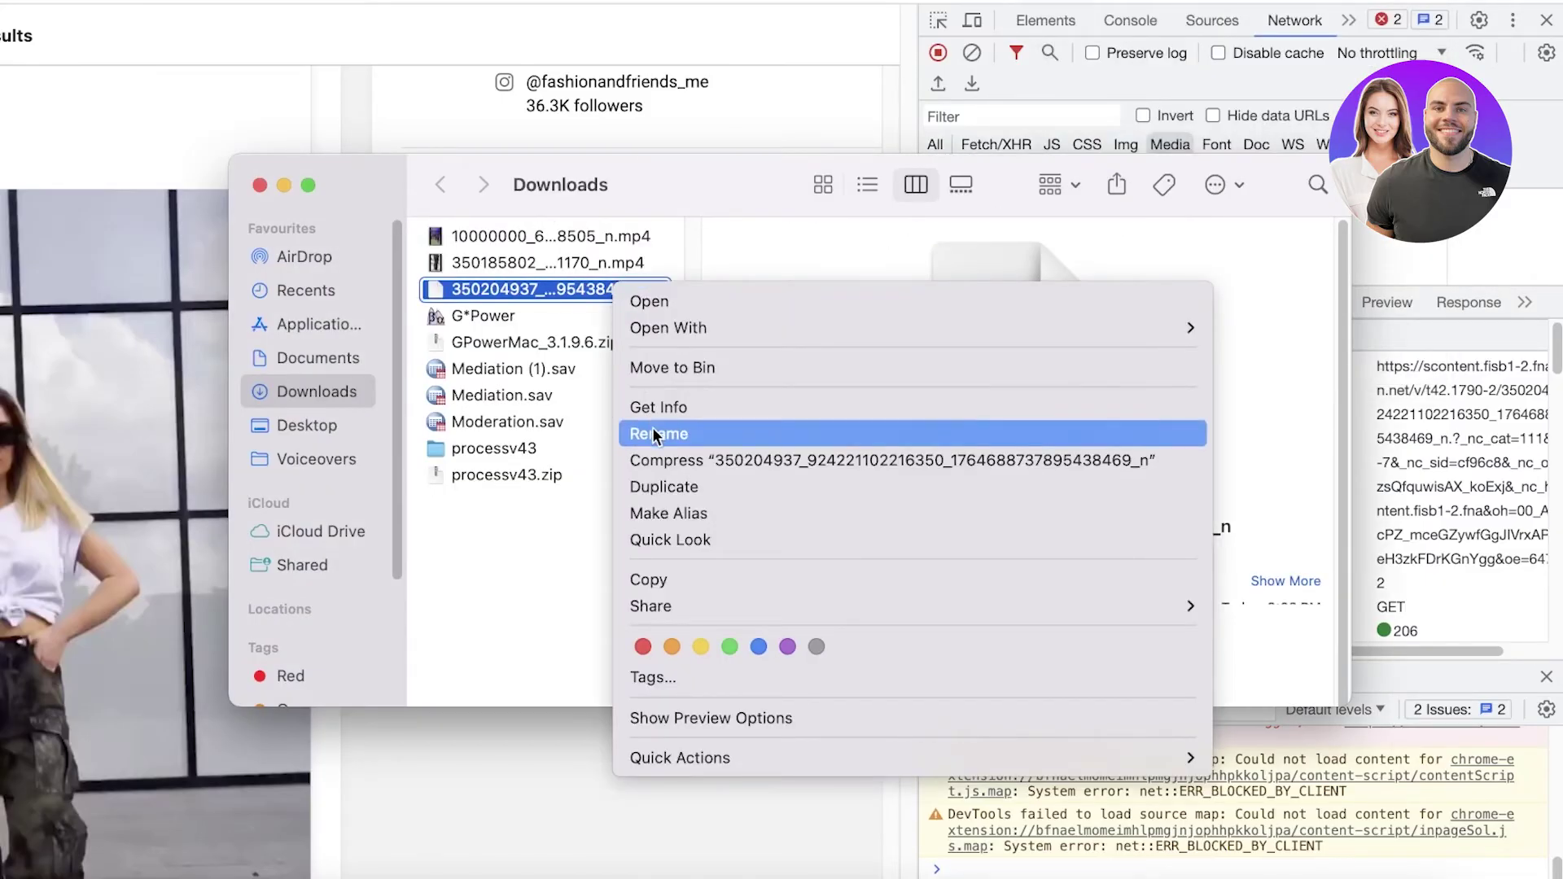
left_click(654, 433)
key("Right")
type(".mp4")
key("Return")
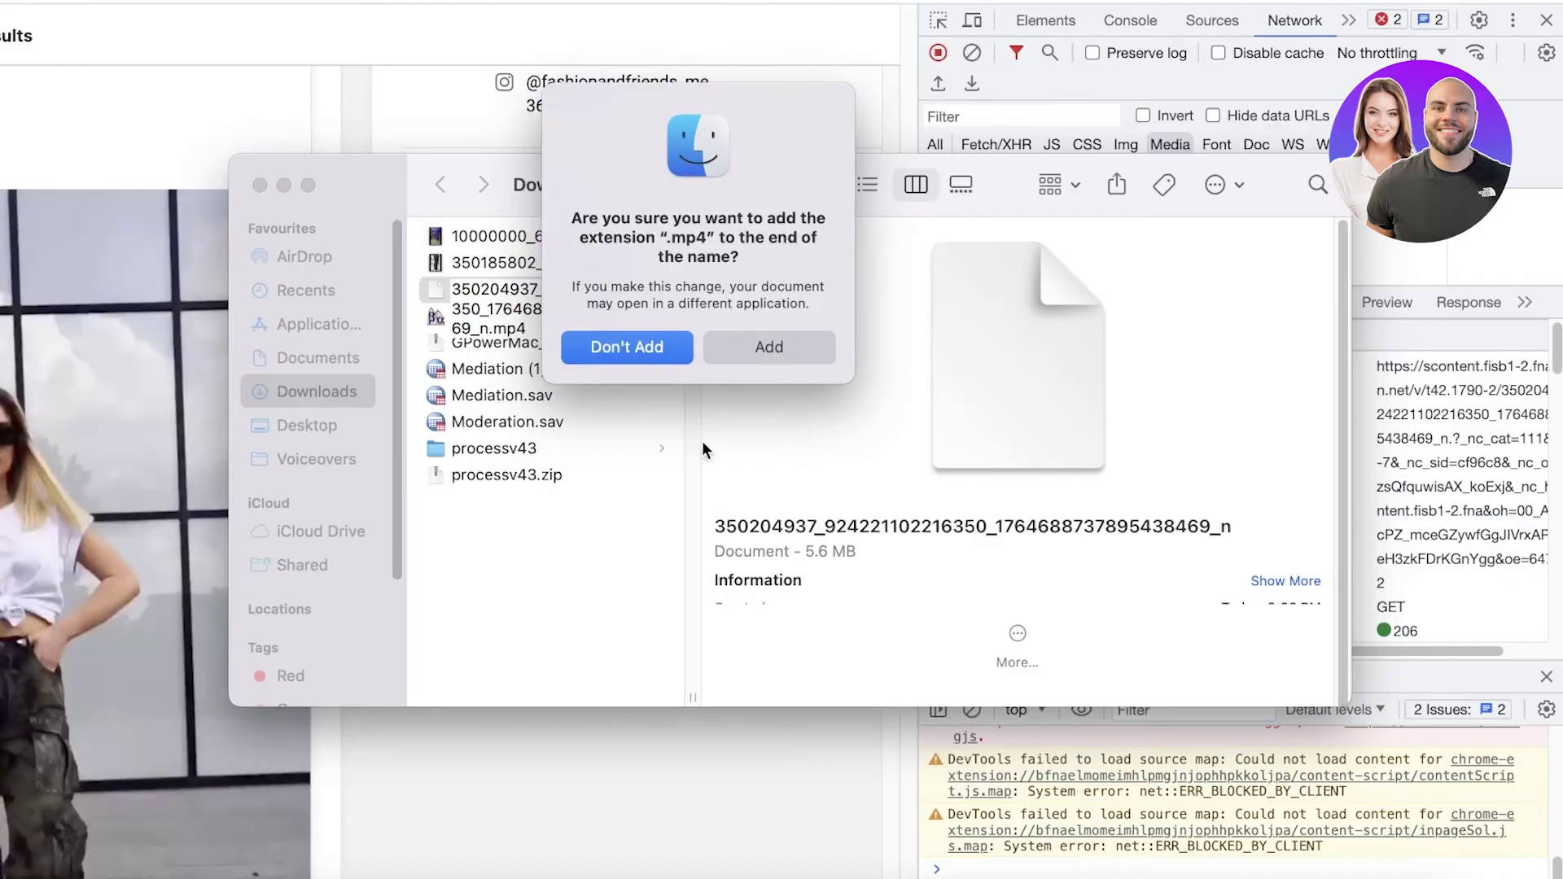
left_click(790, 345)
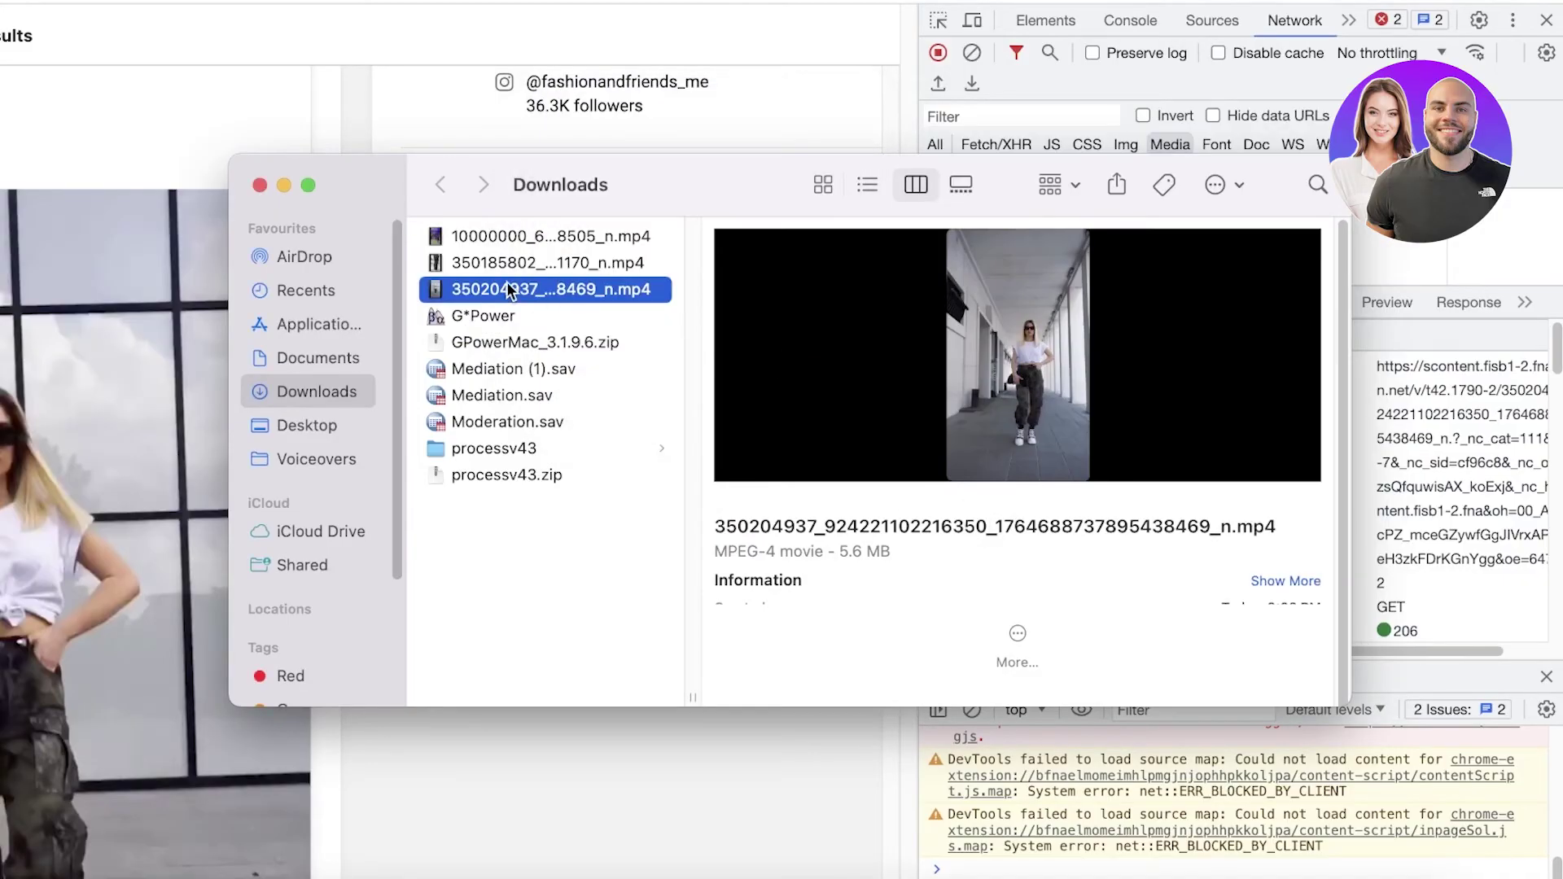
- Open the renamed .mp4 file, skip through the video to check that it plays, and close the player
double_click(506, 289)
left_click(166, 690)
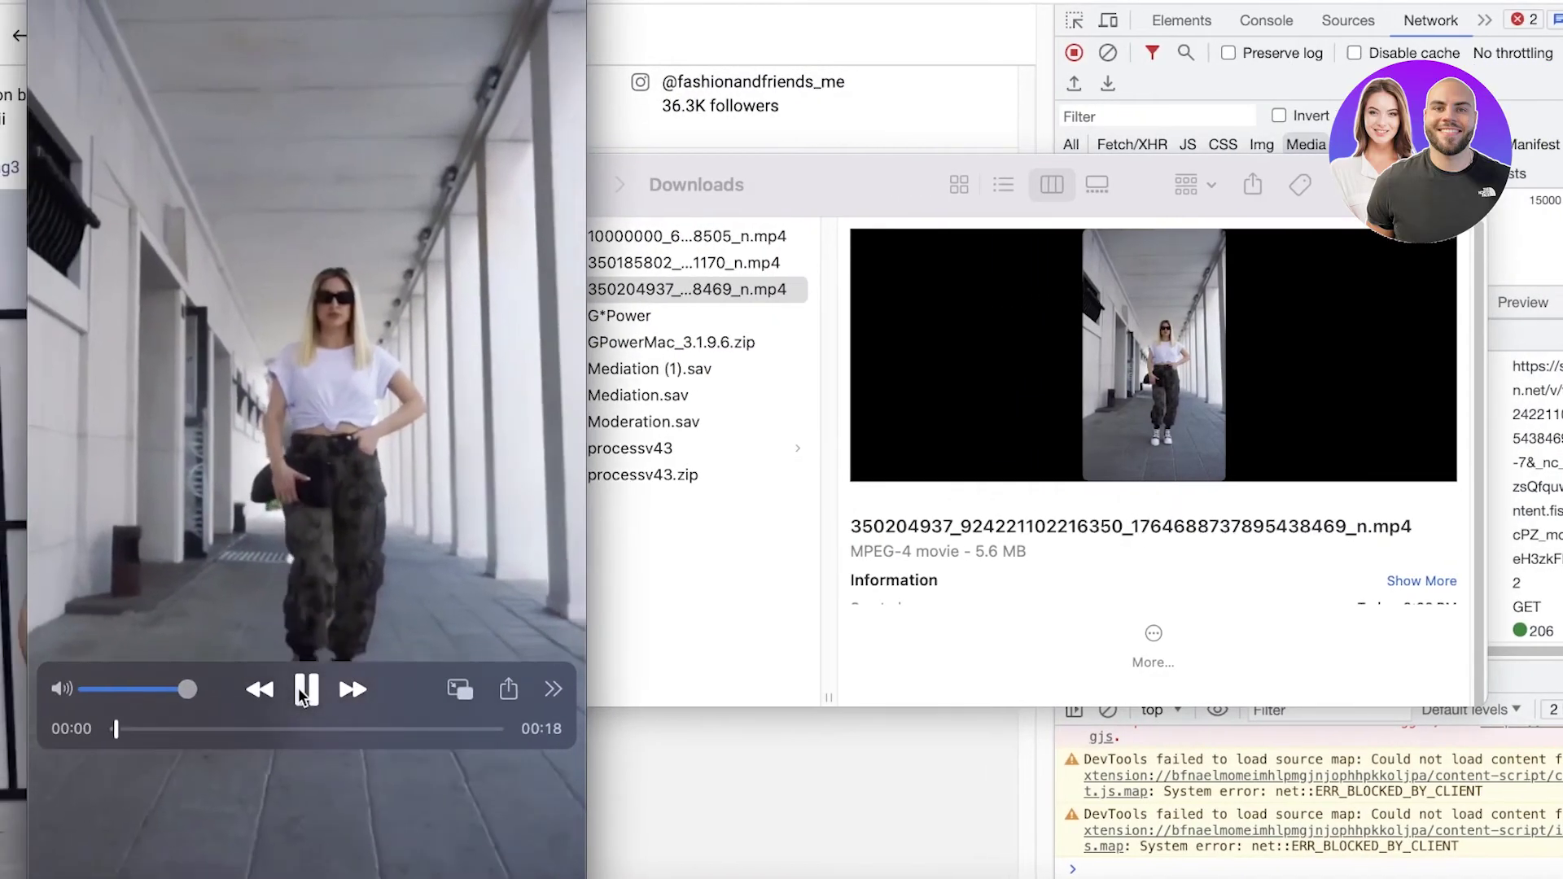
left_click(223, 729)
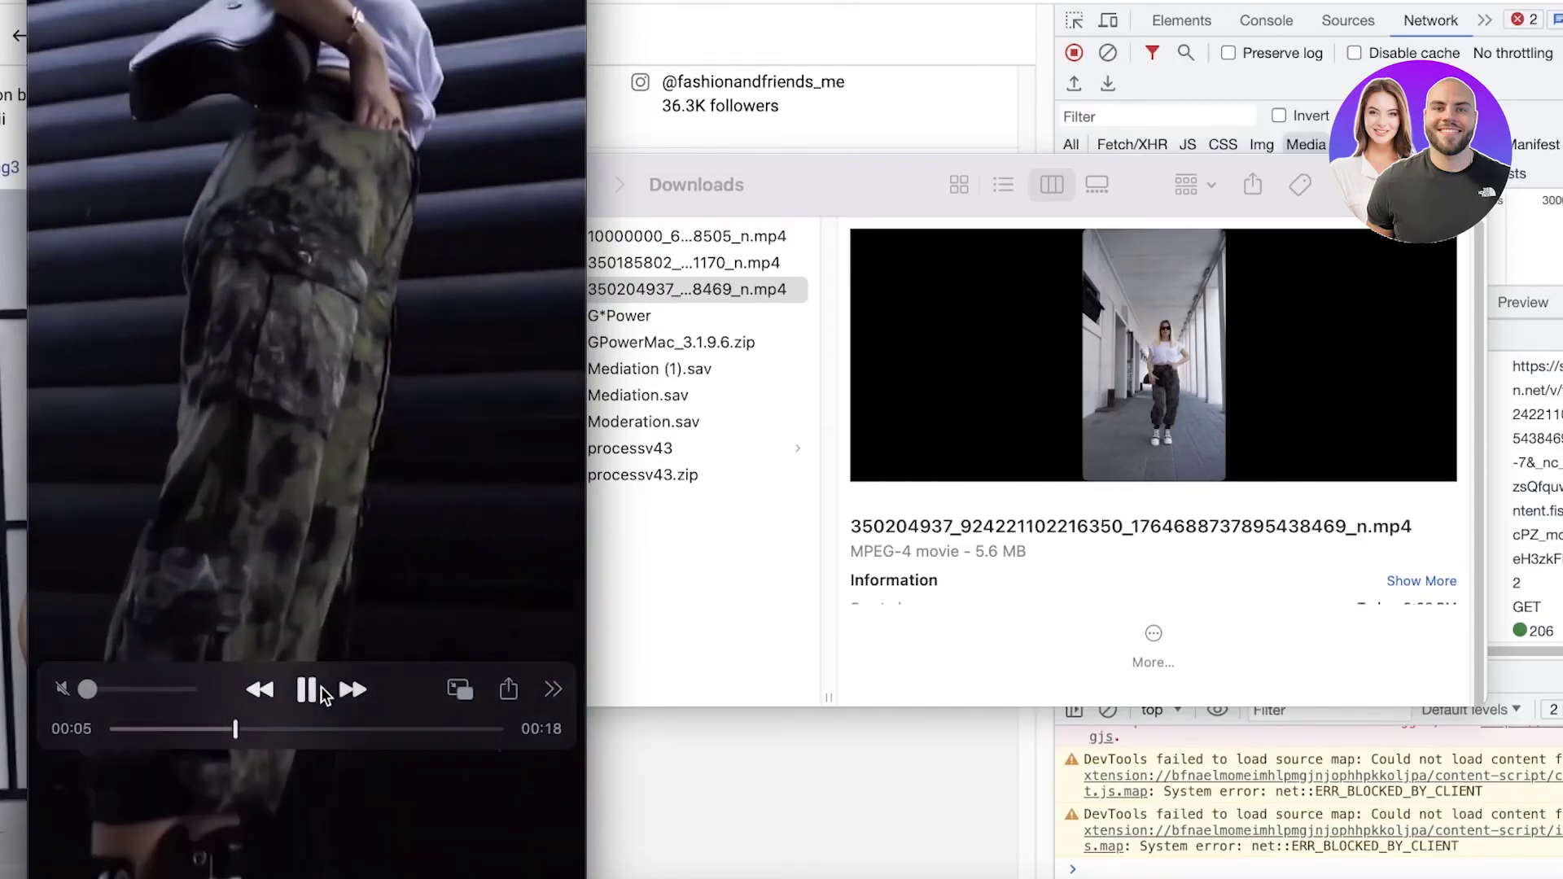
left_click(319, 691)
key("super+w")
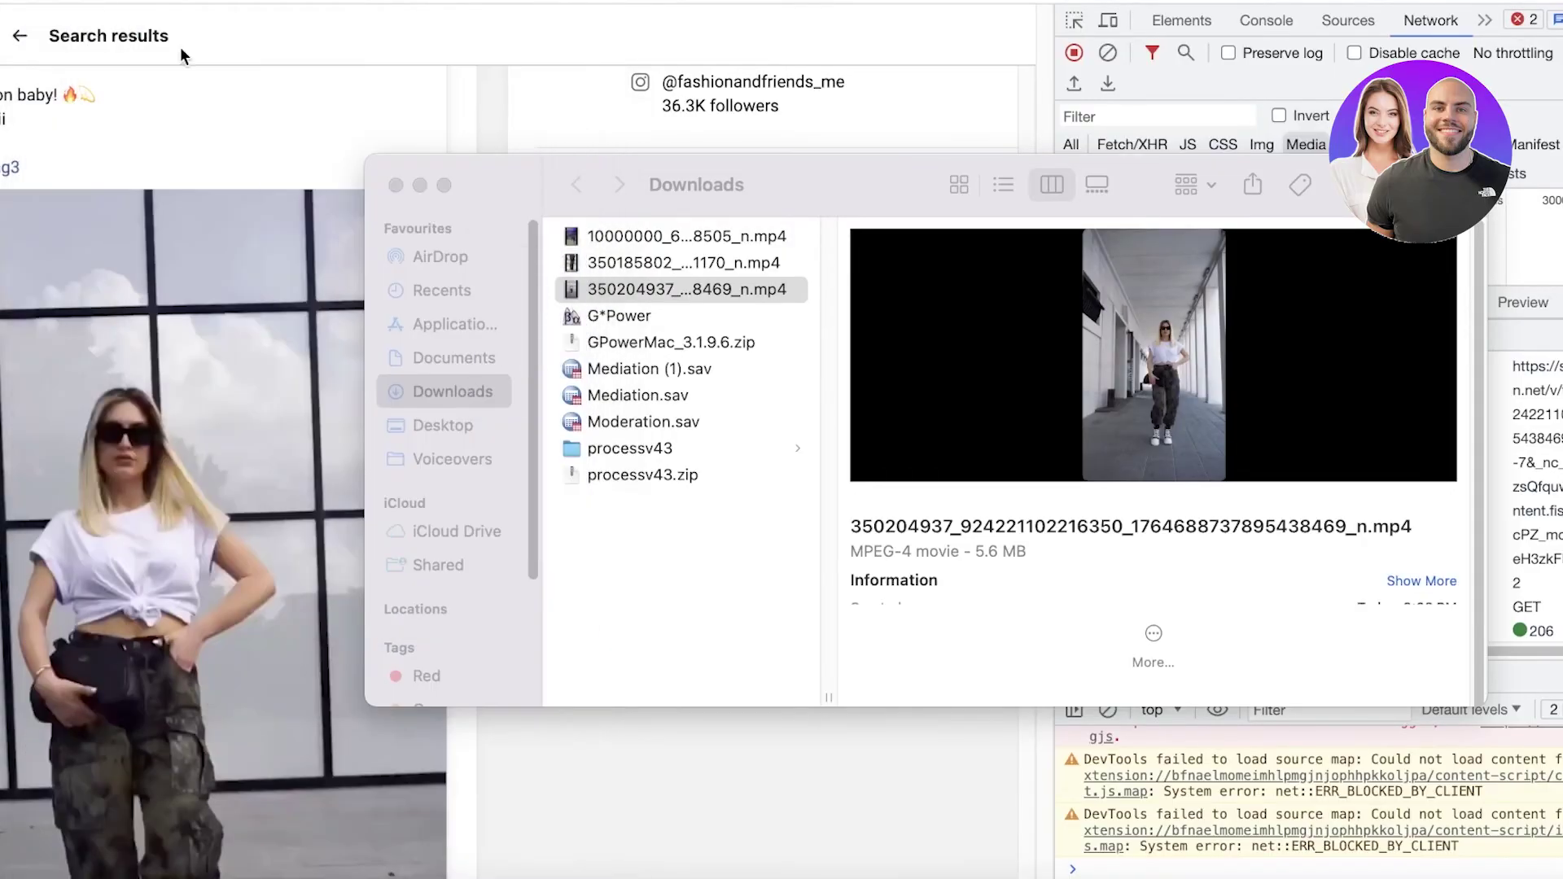
- Close the Downloads window and the developer tools, and return to the fashion ad search results
left_click(397, 185)
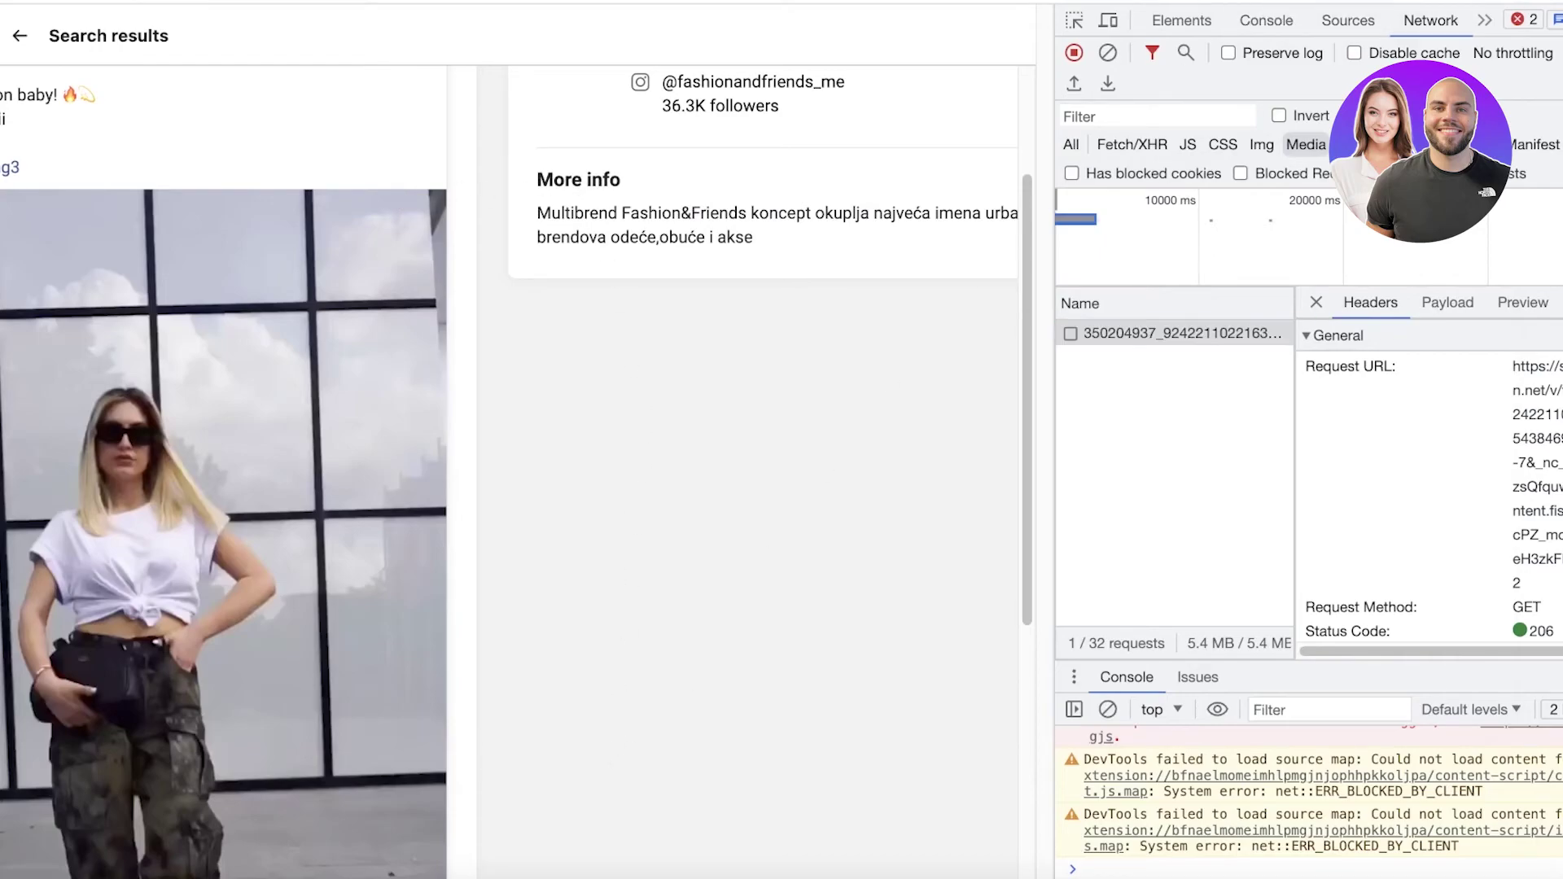
key("super+alt+i")
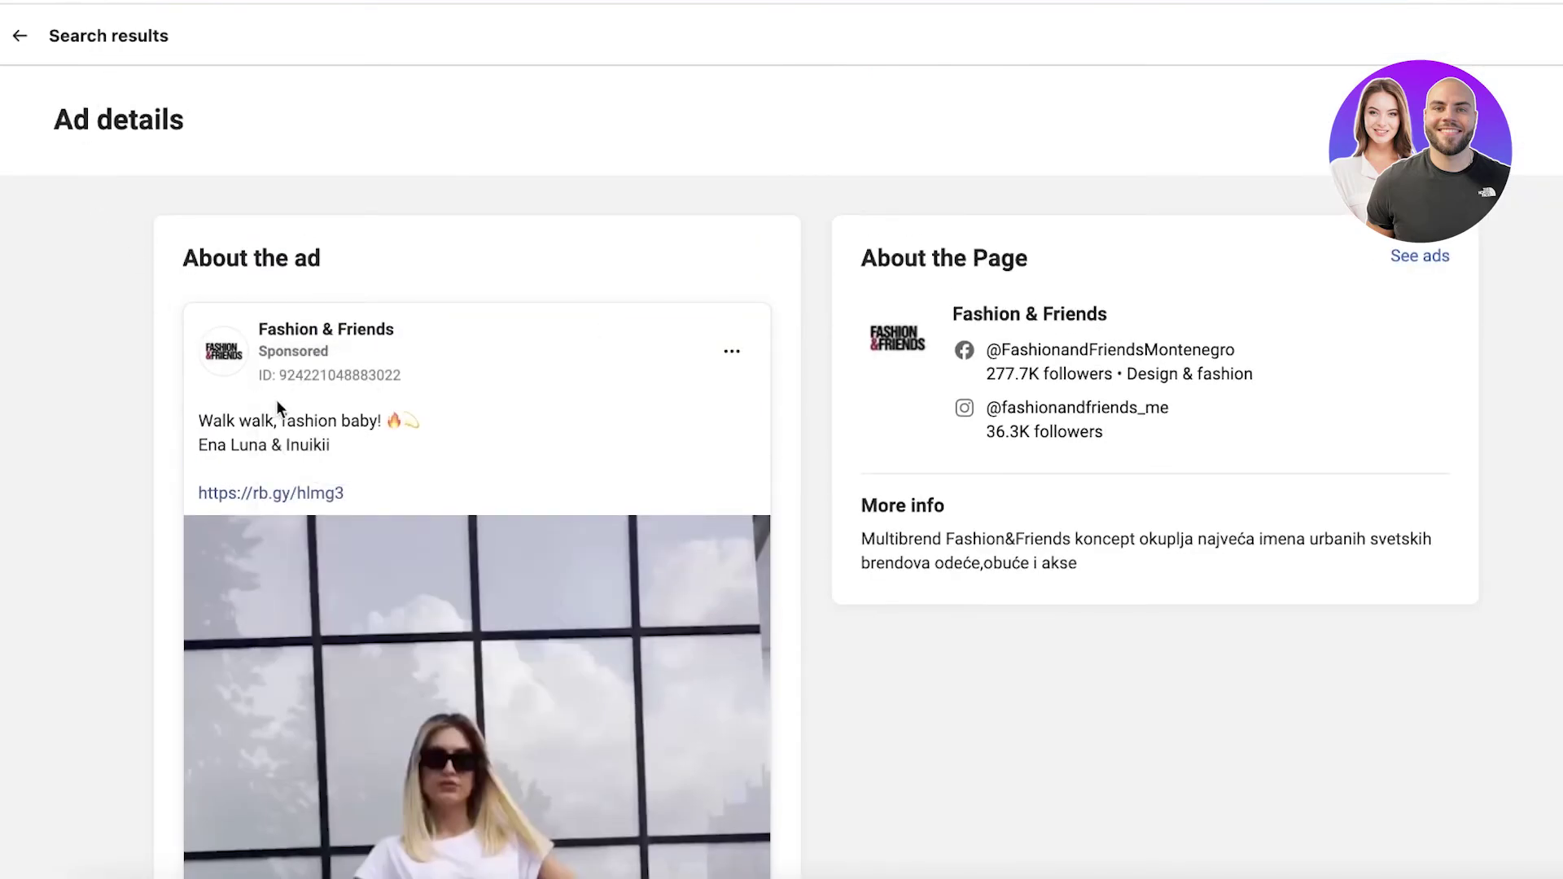
left_click(23, 41)
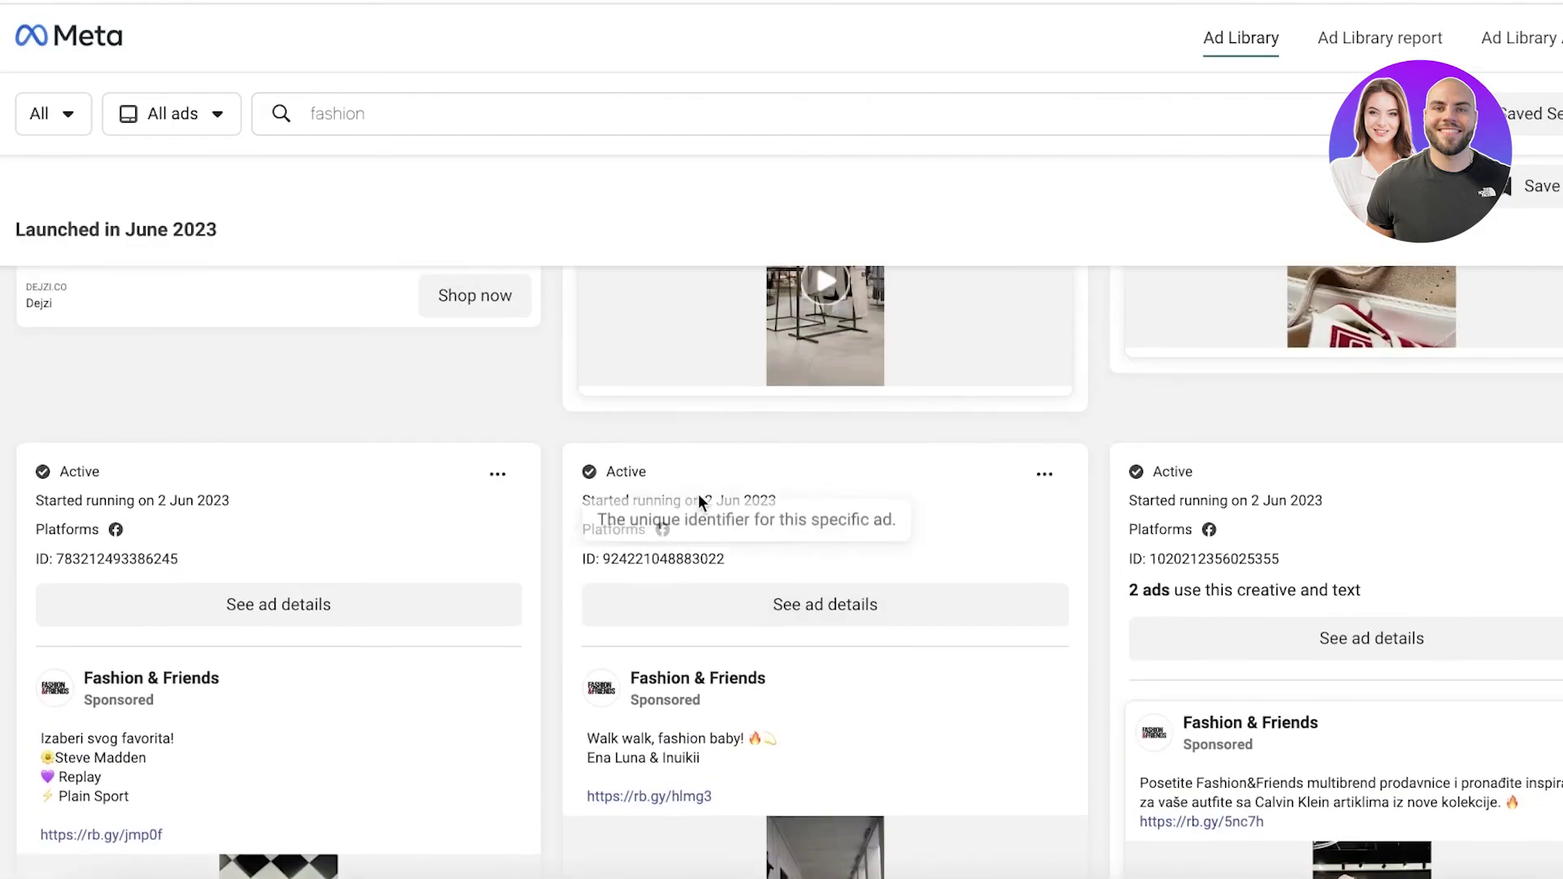
- View all ads of the Fashion & Friends page and browse the ones launched in May 2023
mouse_move(696, 676)
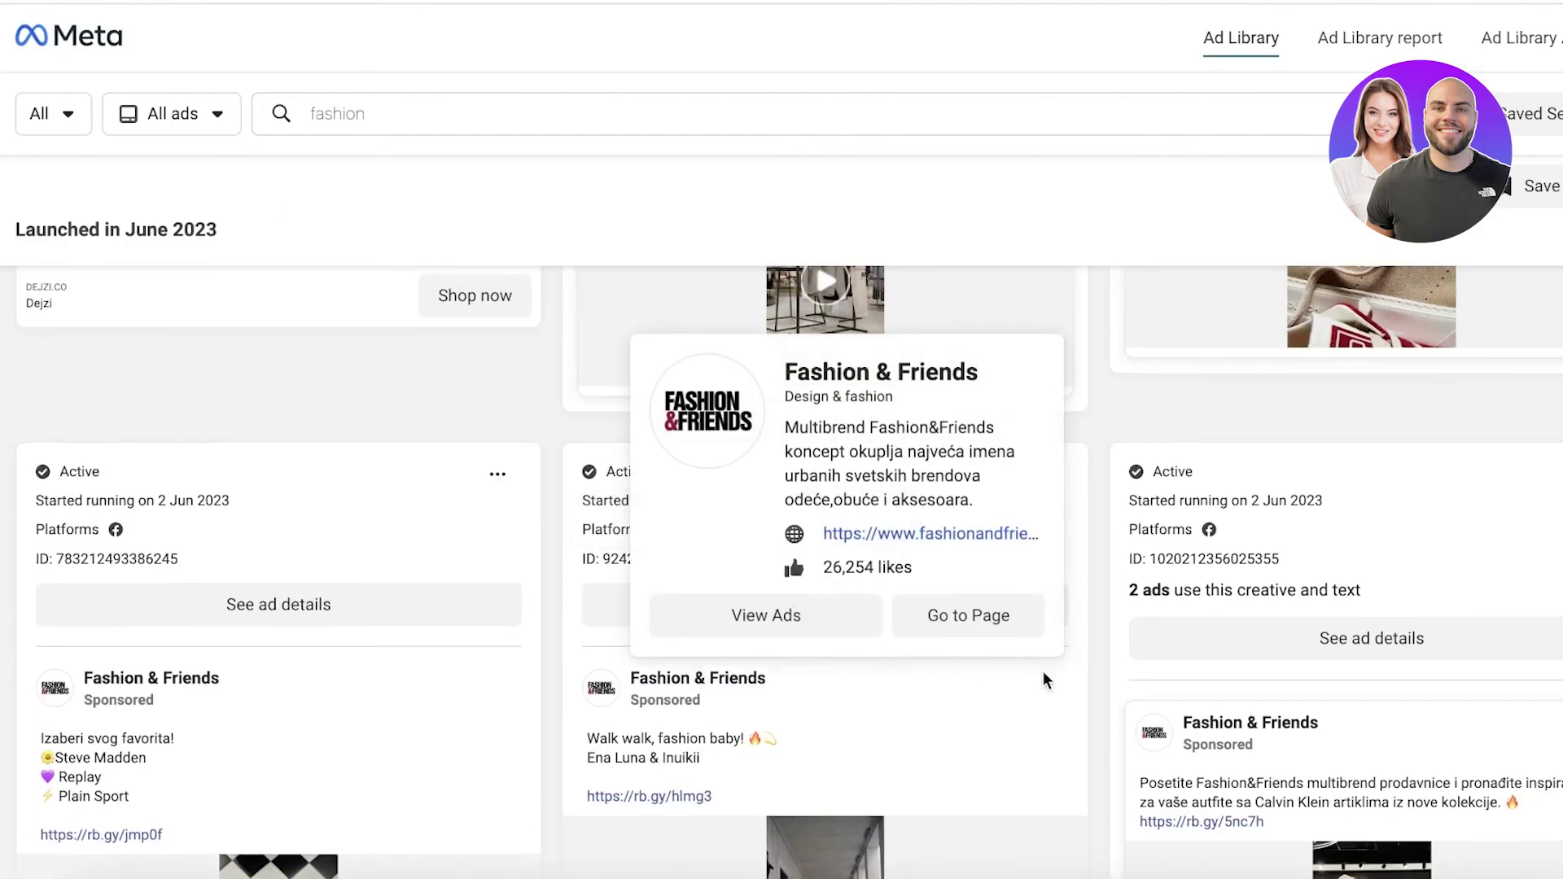
mouse_move(601, 688)
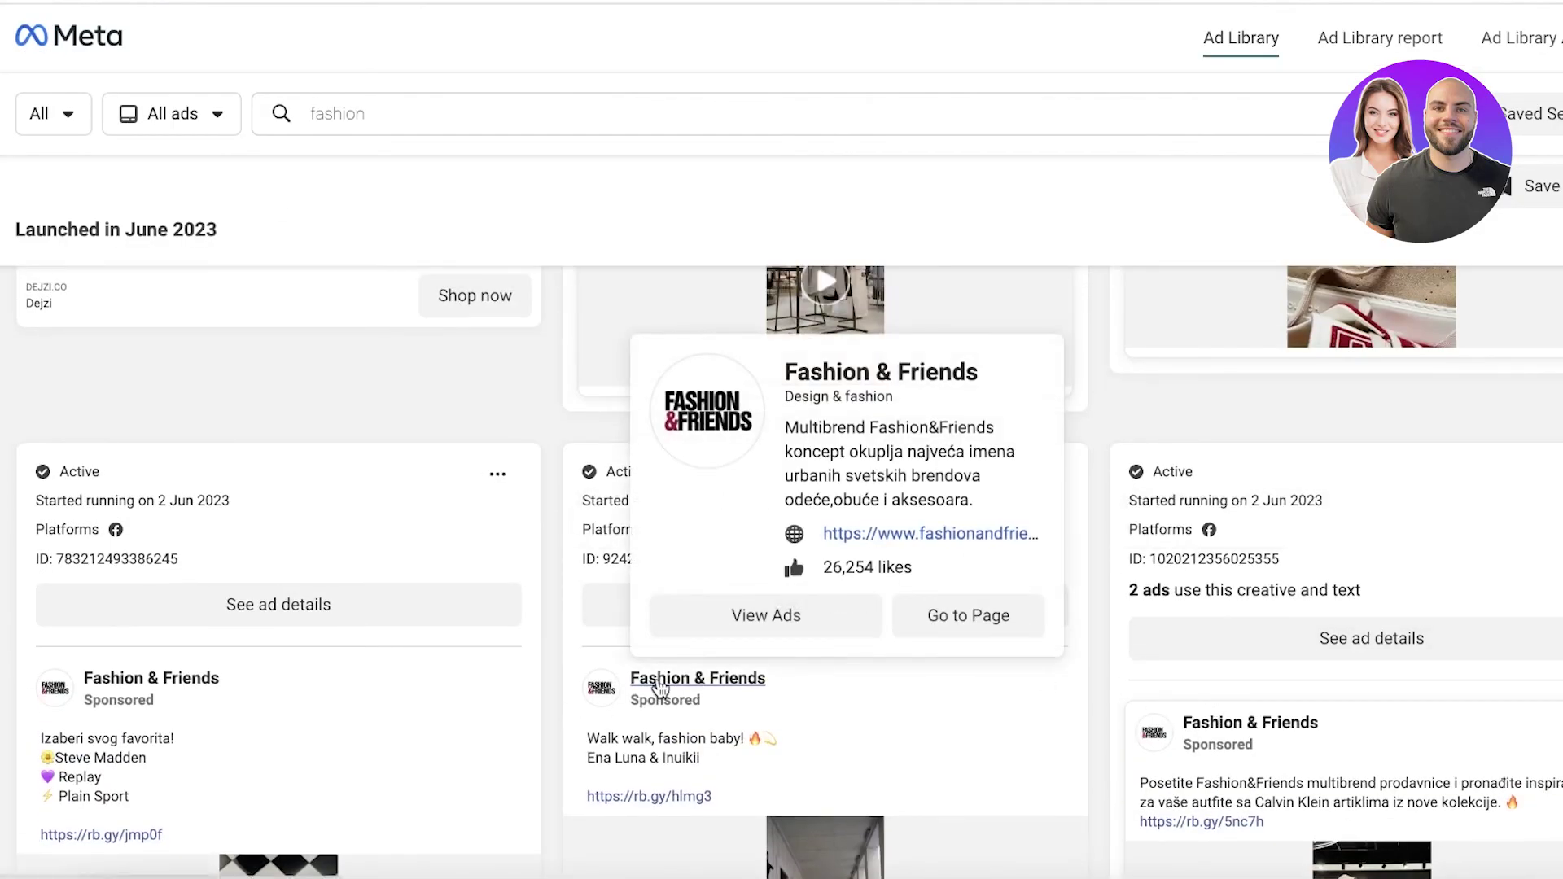
left_click(689, 616)
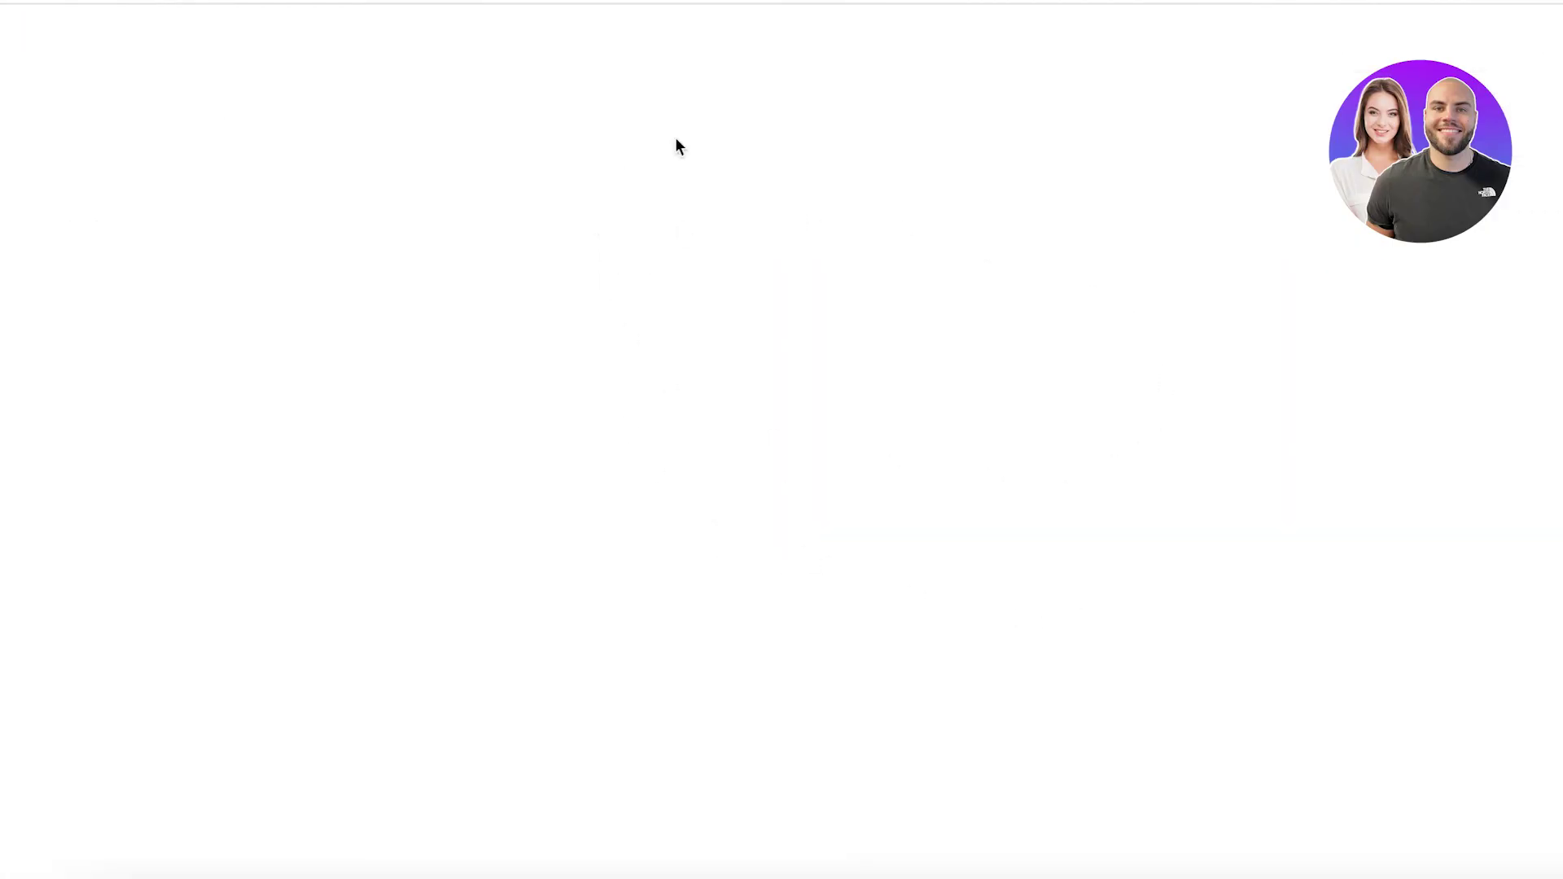
scroll(623, 440, "down", 10)
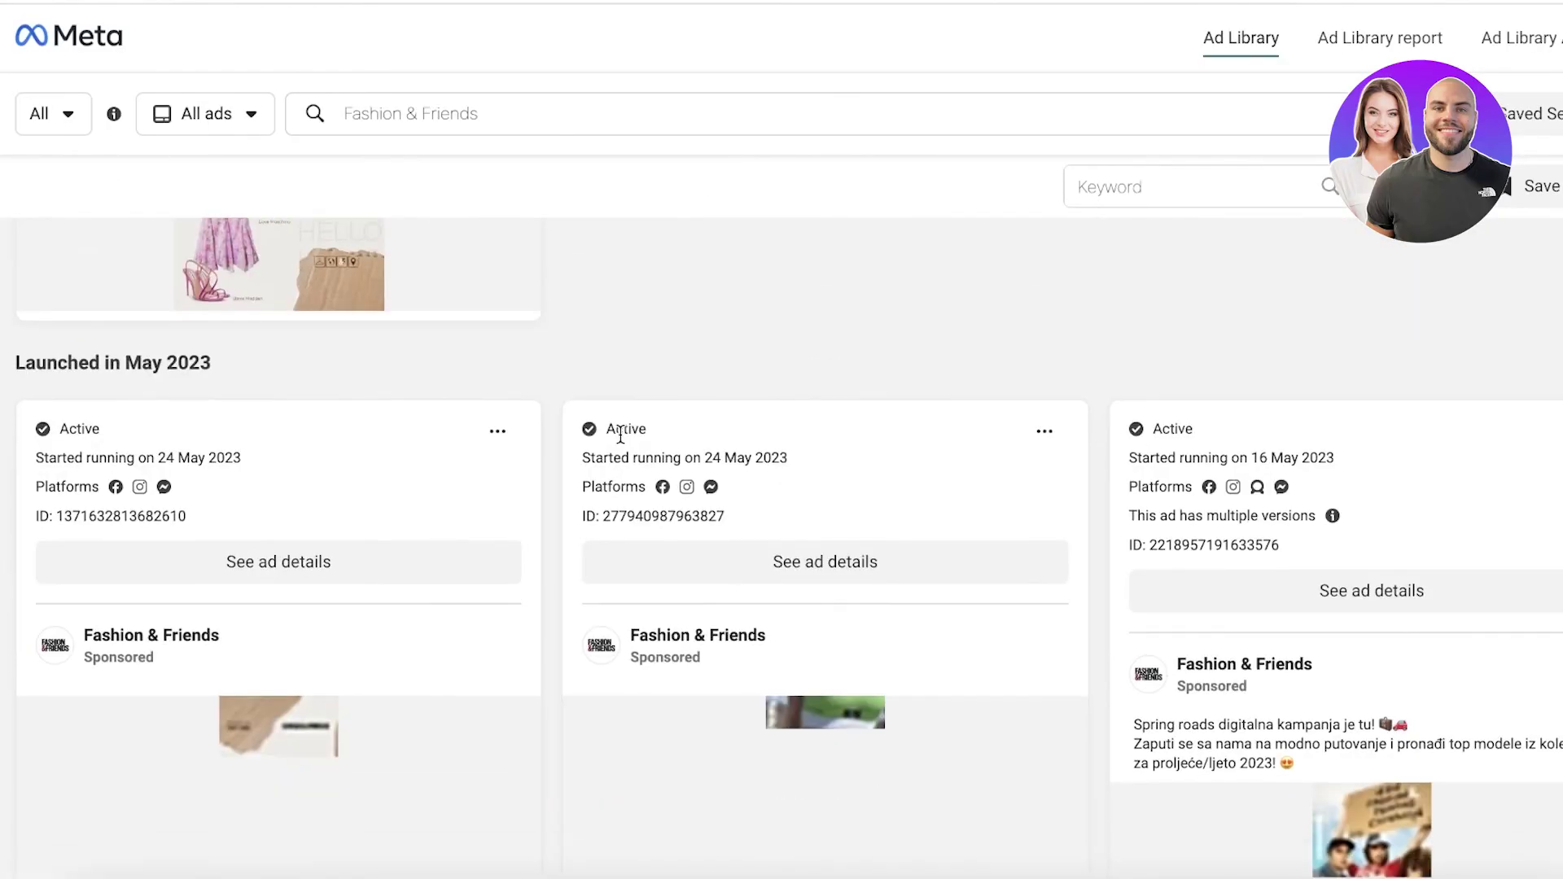
scroll(618, 435, "down", 10)
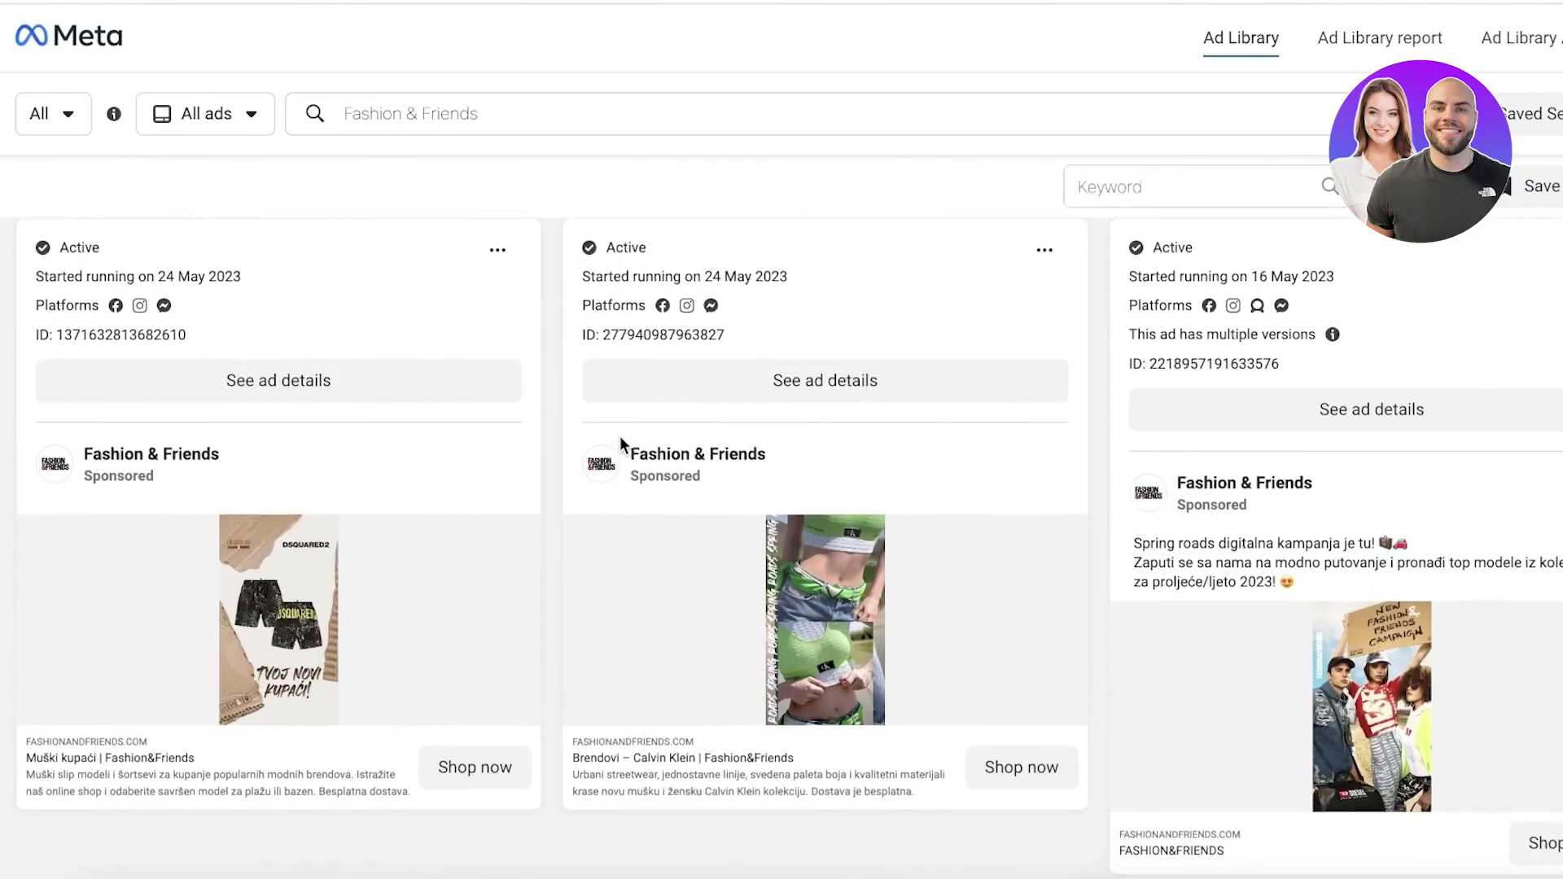
scroll(618, 436, "down", 10)
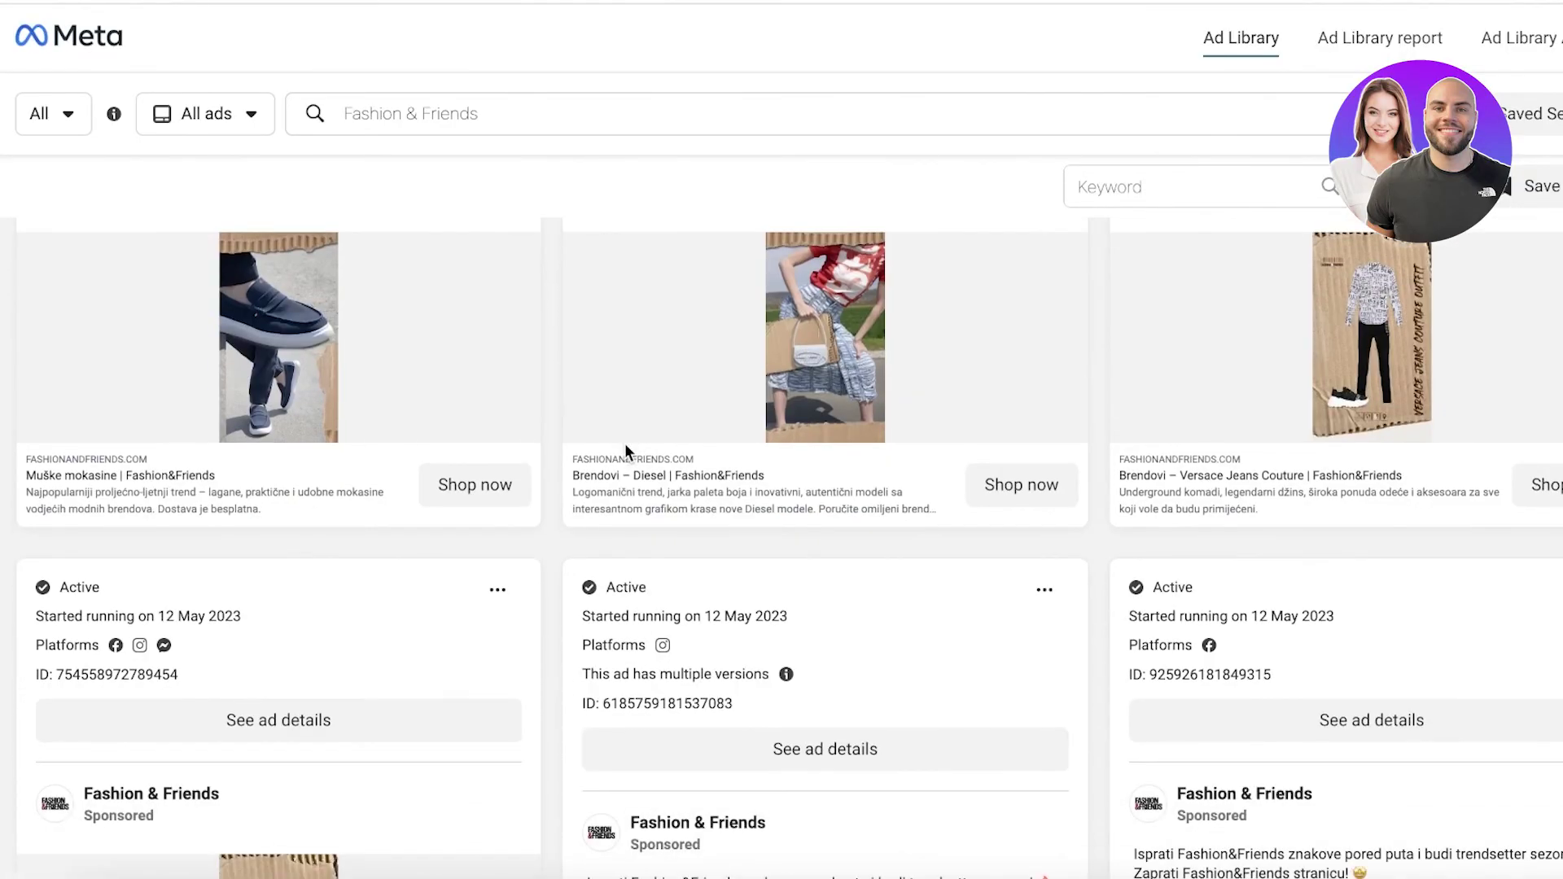
scroll(627, 453, "up", 10)
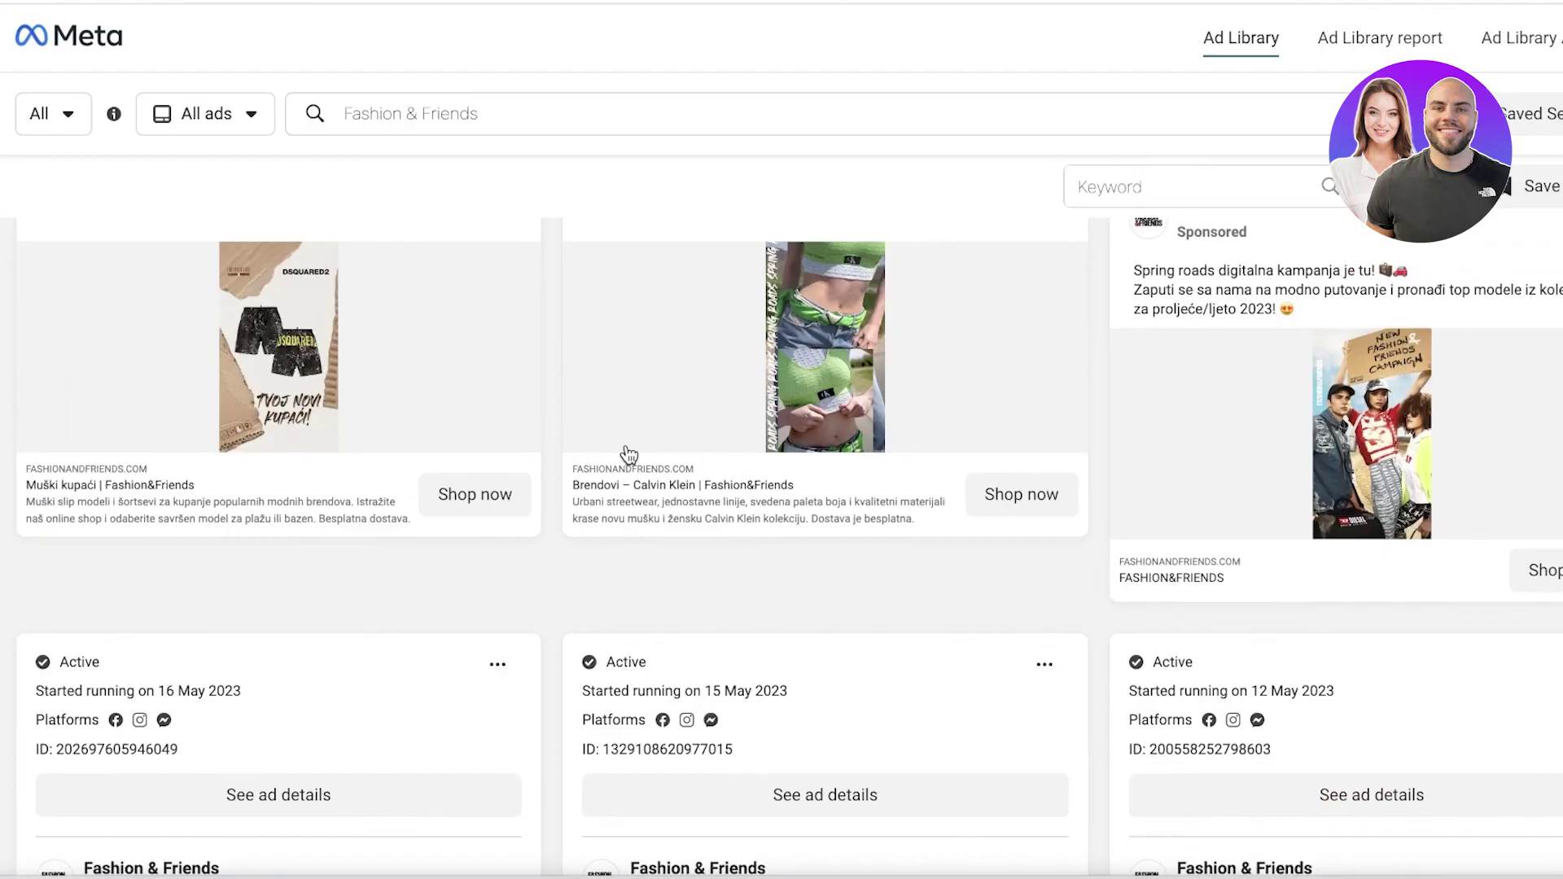